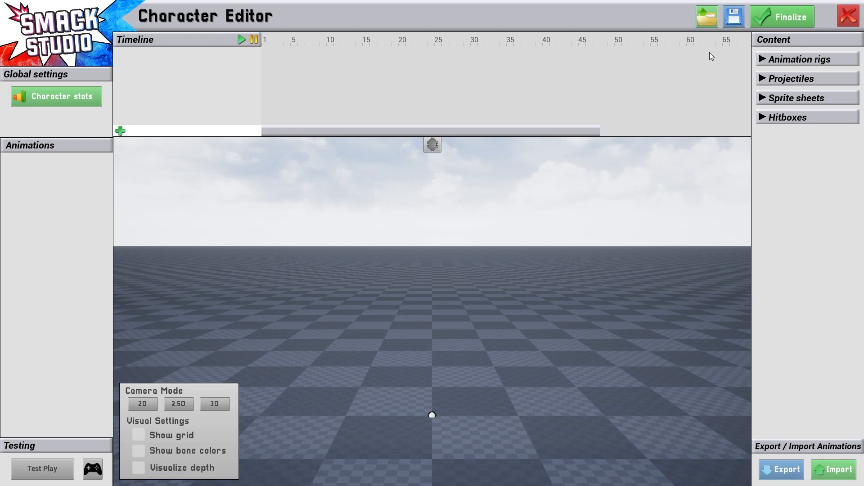
# Step: Load the existing character Granite into the character editor
pyautogui.click(707, 17)
pyautogui.click(463, 236)
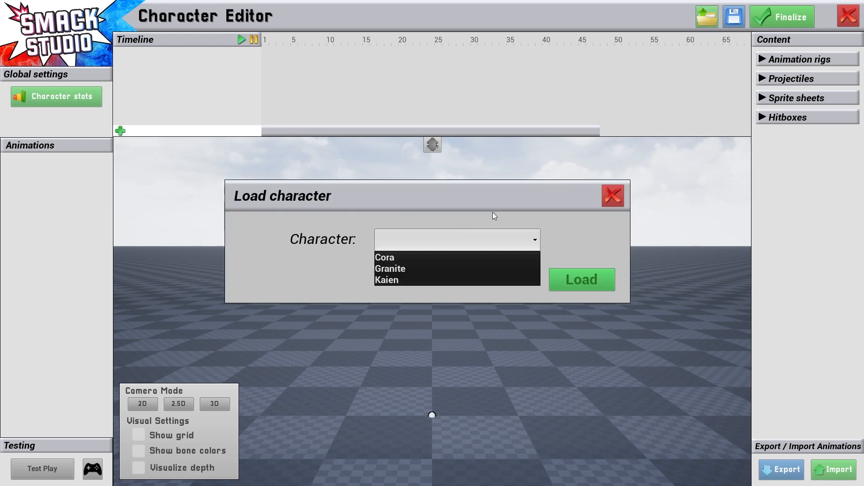
pyautogui.click(408, 269)
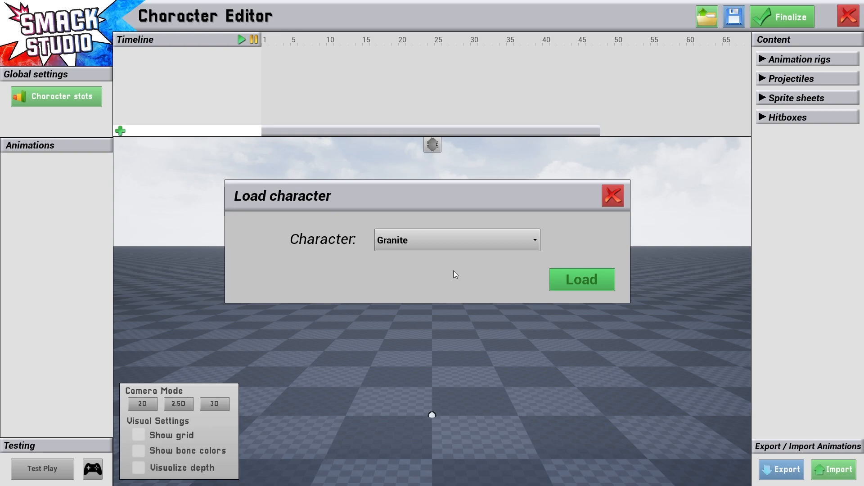
pyautogui.click(595, 285)
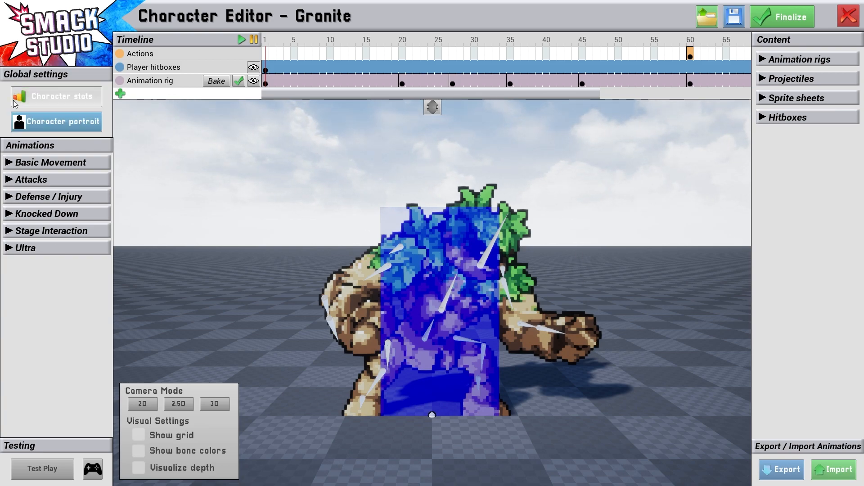
# Step: Open Granite's Idle animation from the basic movement set and list the character's animation rigs
pyautogui.click(9, 163)
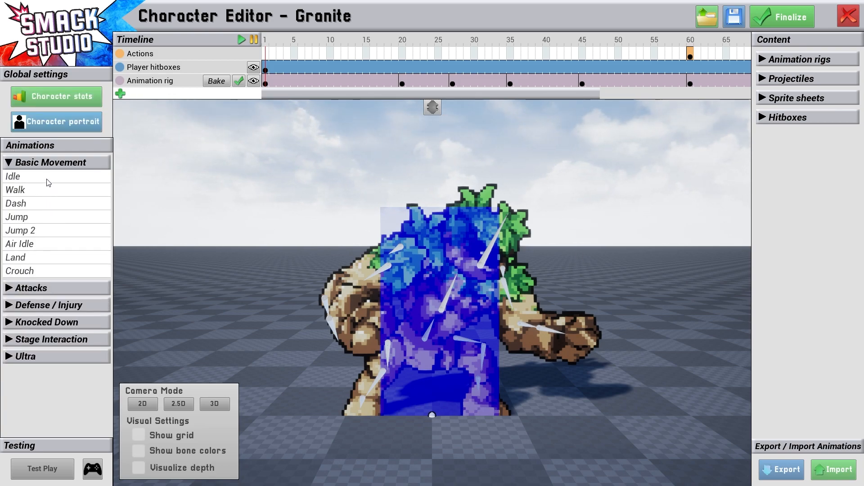
pyautogui.click(49, 179)
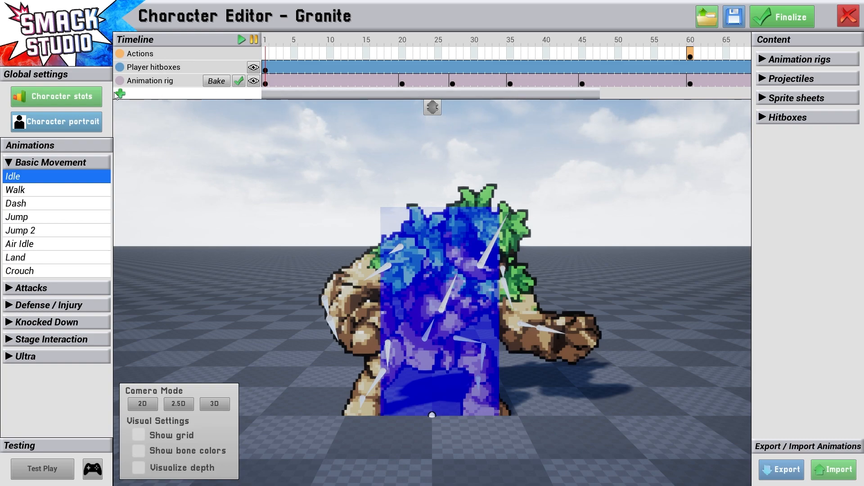
pyautogui.click(764, 60)
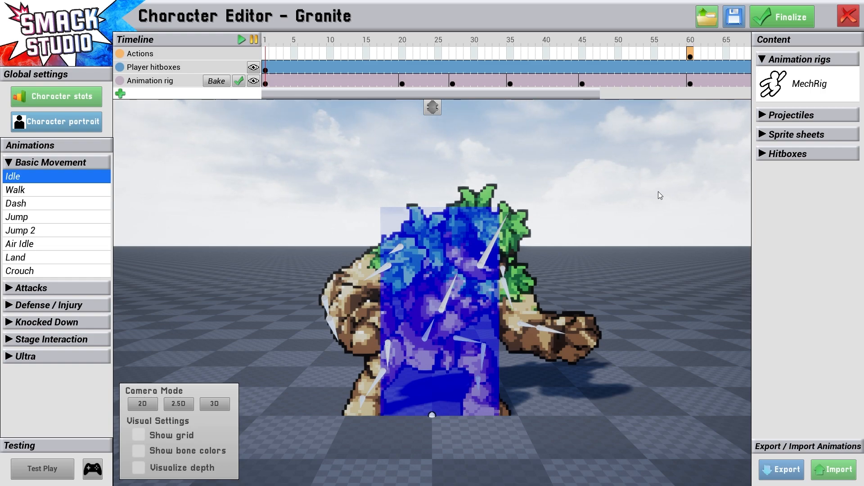
# Step: Try the character in a test play session, and return to the editor
pyautogui.click(93, 469)
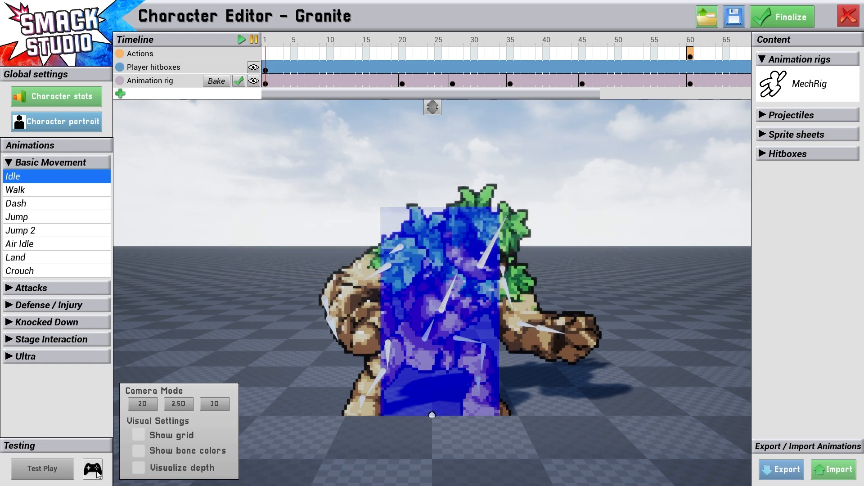
pyautogui.click(53, 468)
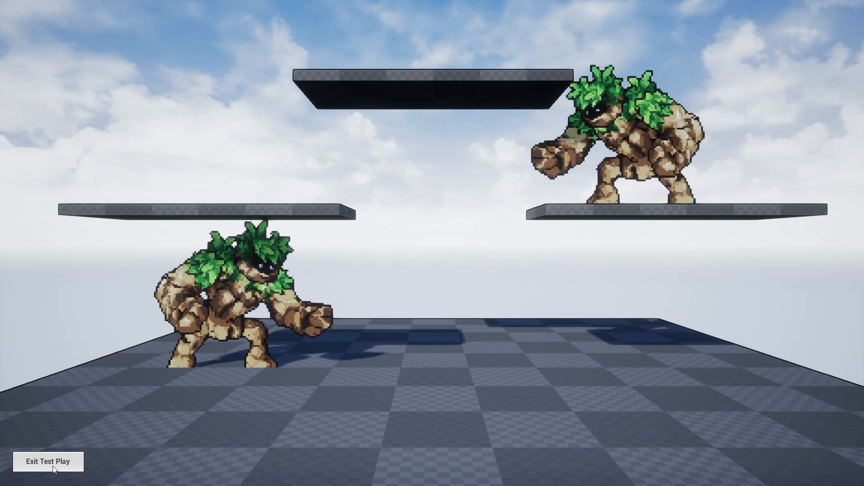
pyautogui.click(48, 462)
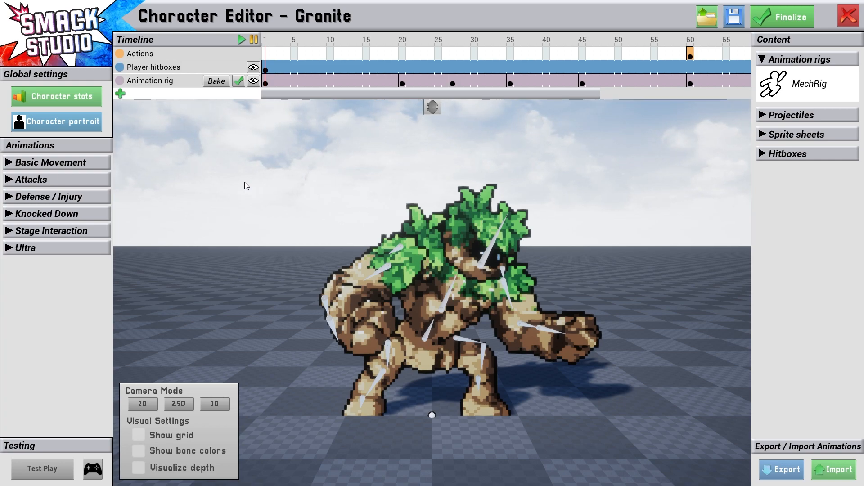
# Step: Reopen the Idle animation from the basic movement set, play it in the viewport and pause it
pyautogui.click(15, 164)
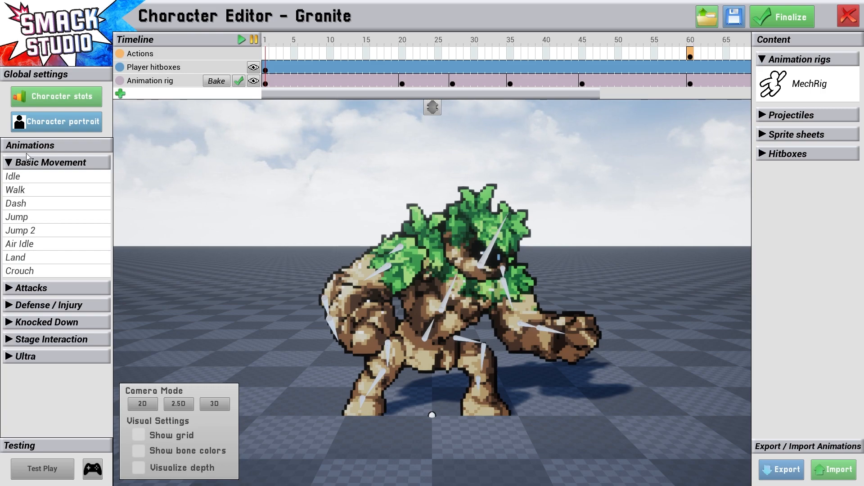
pyautogui.click(45, 179)
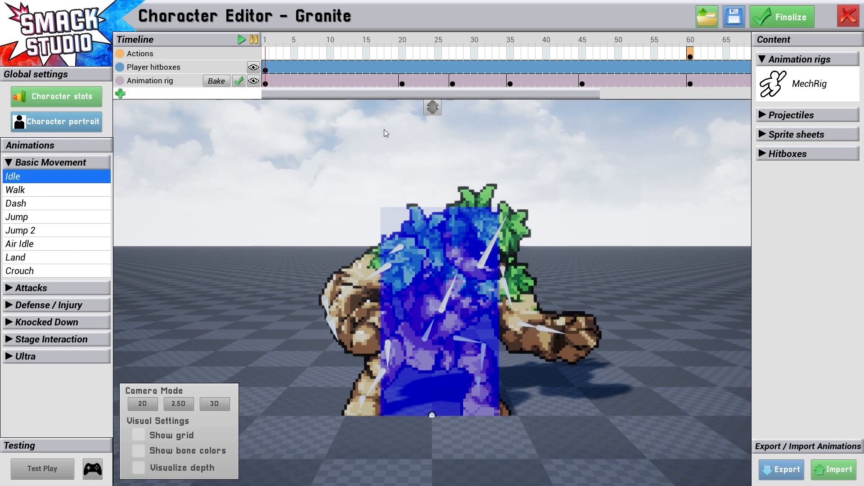
pyautogui.click(241, 41)
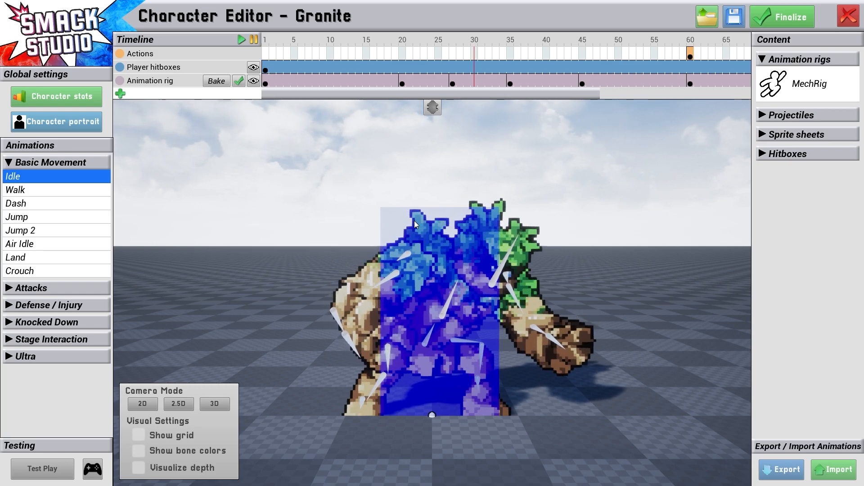
pyautogui.click(254, 40)
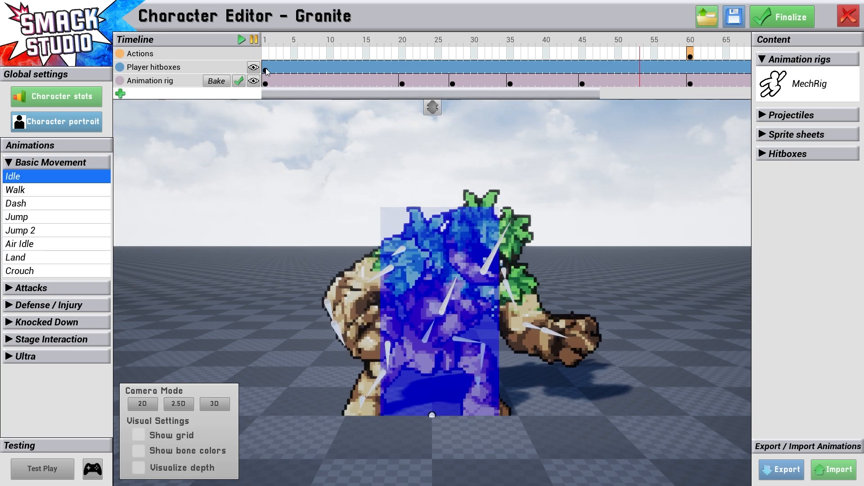
# Step: Show the animation rig's layers and compare the character's poses at the frame 1 and frame 20 keyframes
pyautogui.click(267, 85)
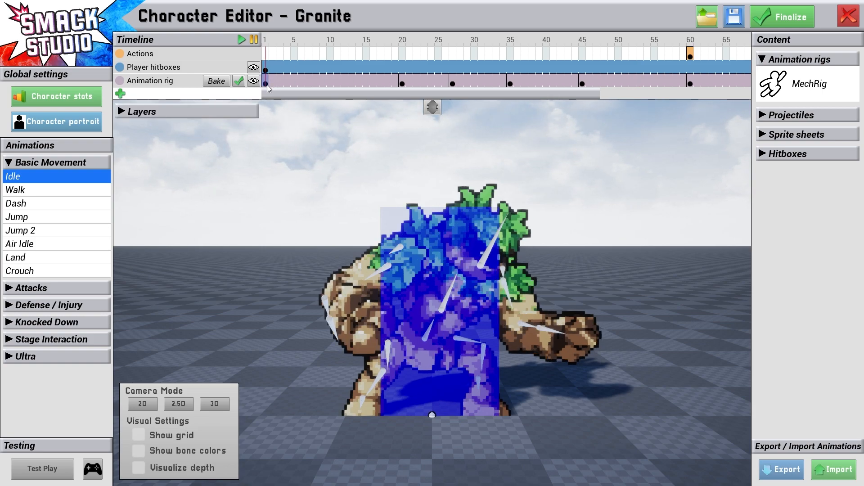
pyautogui.click(122, 112)
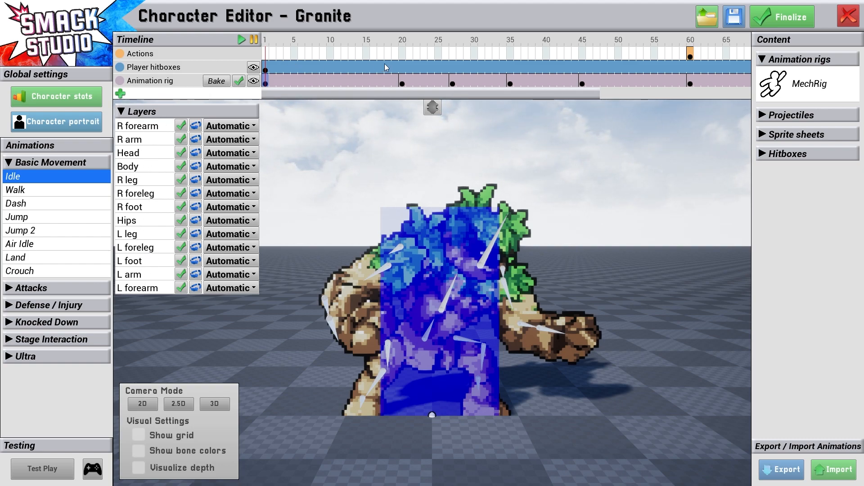
pyautogui.click(403, 83)
pyautogui.click(266, 83)
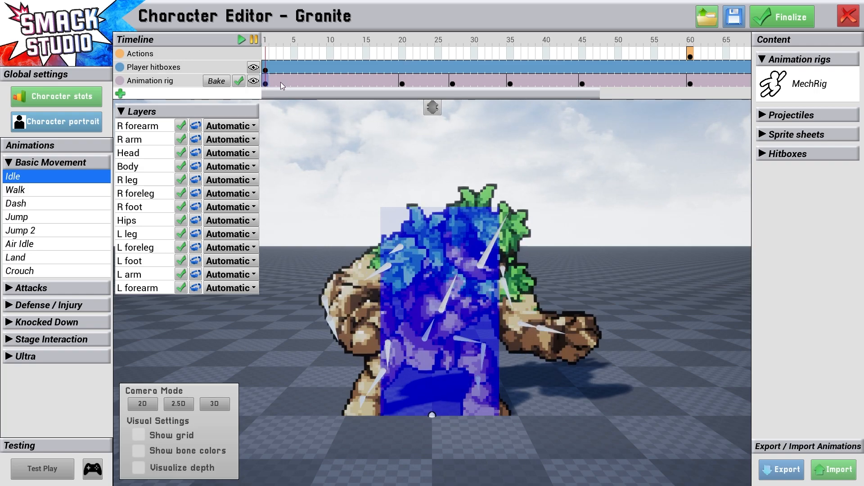
pyautogui.click(403, 83)
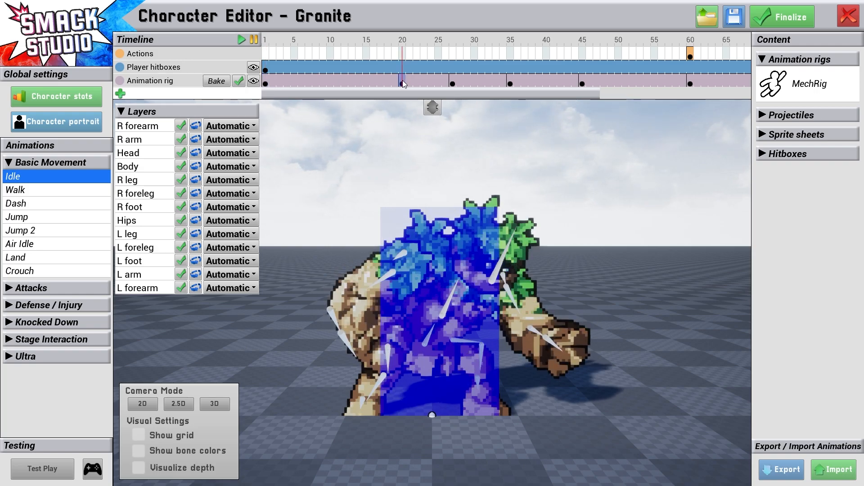
pyautogui.click(267, 83)
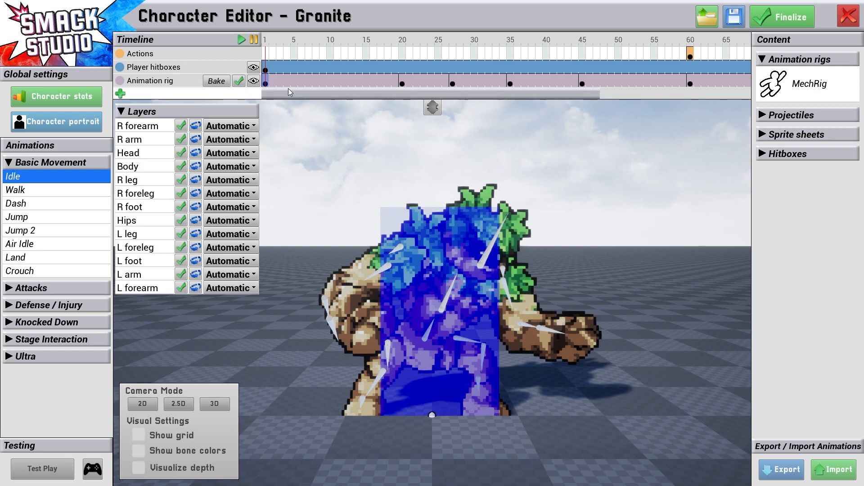
# Step: At the animation rig's frame 20 keyframe, swing the right arm out to roughly horizontal and raise the left arm and hand
pyautogui.click(402, 83)
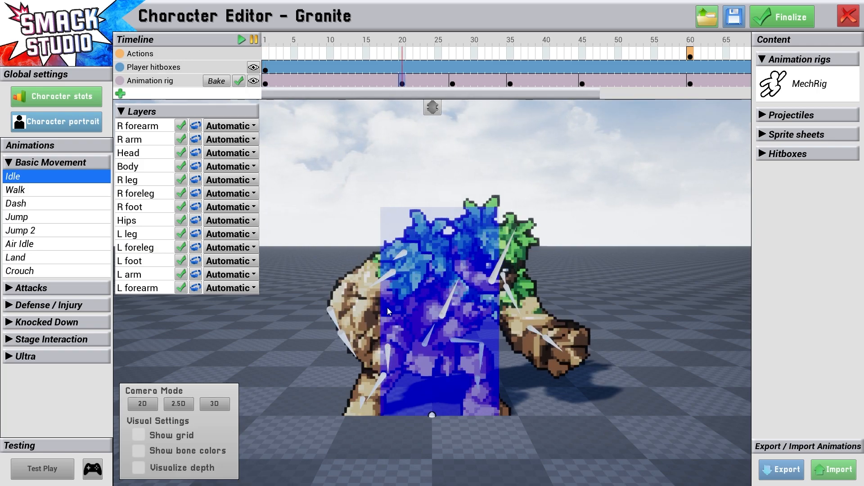
pyautogui.click(333, 314)
pyautogui.click(348, 344)
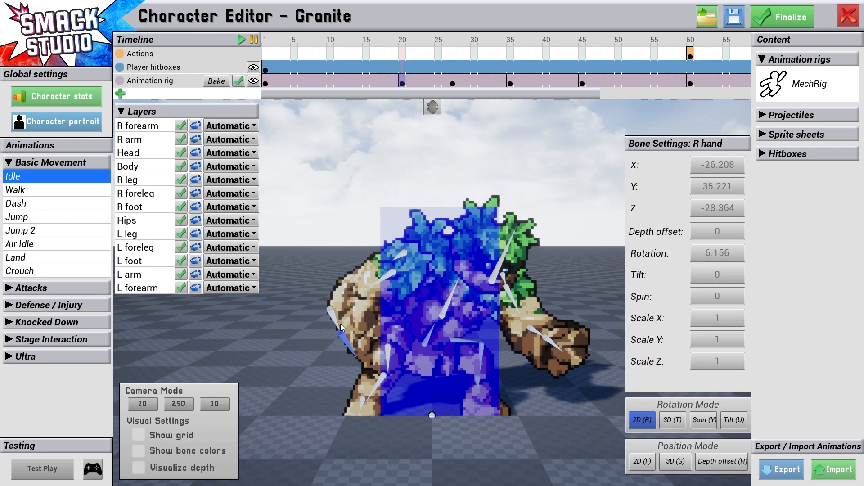
pyautogui.click(364, 282)
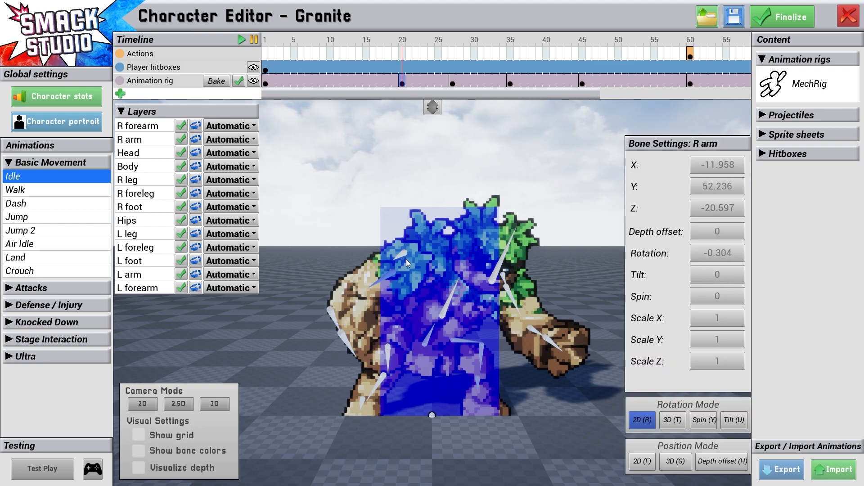
pyautogui.moveTo(387, 274); pyautogui.dragTo(278, 253)
pyautogui.click(320, 261)
pyautogui.click(291, 255)
pyautogui.moveTo(517, 299); pyautogui.dragTo(566, 275)
pyautogui.moveTo(571, 275); pyautogui.dragTo(571, 273)
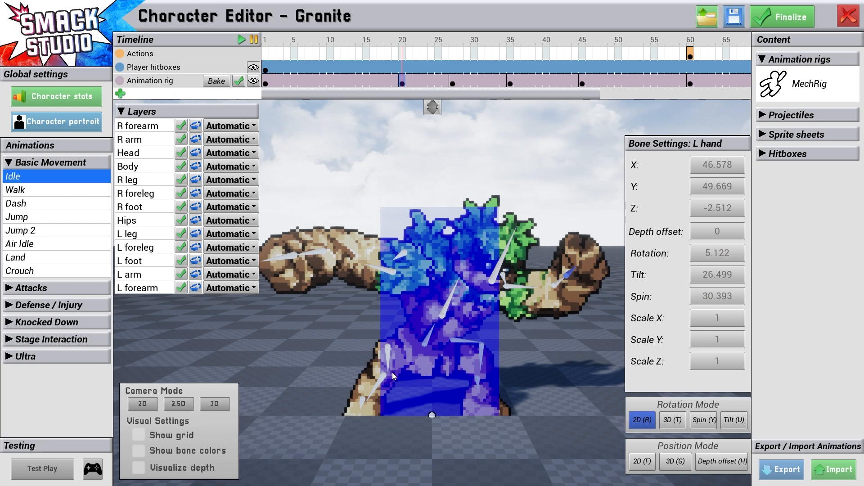
# Step: Rotate both legs outward in the frame 20 pose so they spread to either side of the hips
pyautogui.moveTo(393, 356); pyautogui.dragTo(379, 344)
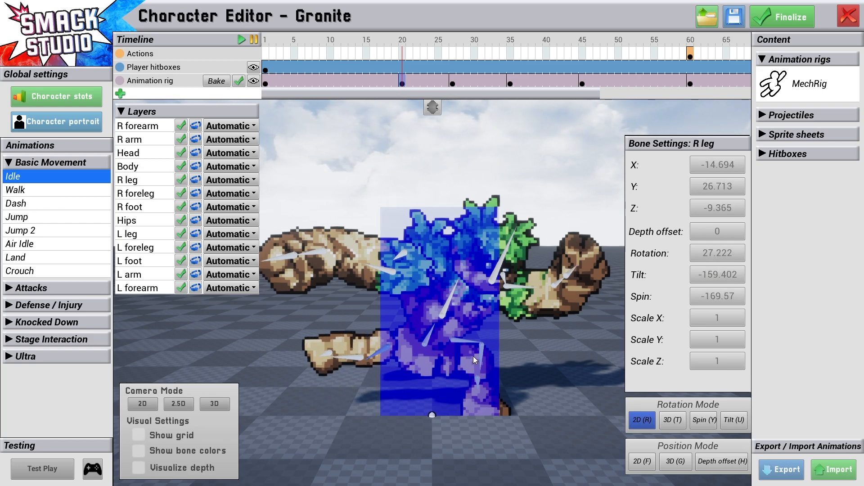
pyautogui.click(484, 360)
pyautogui.moveTo(487, 352); pyautogui.dragTo(479, 364)
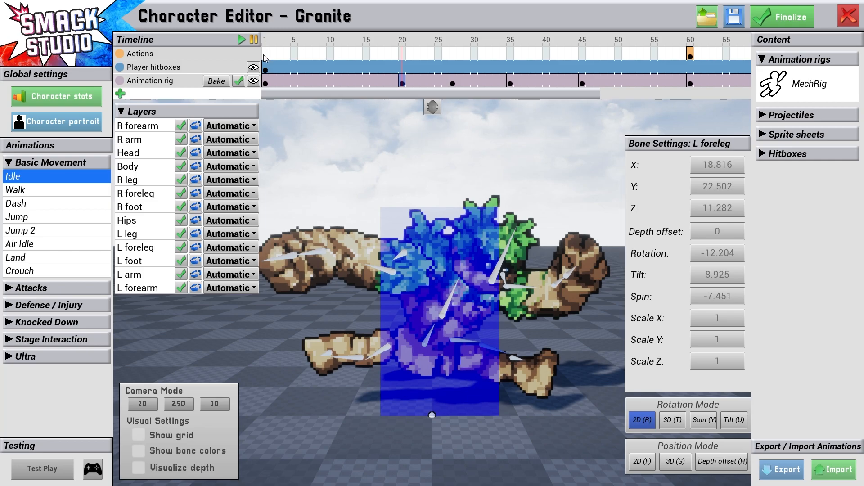
# Step: Play back the edited Idle animation from the first frame and pause it
pyautogui.click(266, 72)
pyautogui.click(239, 40)
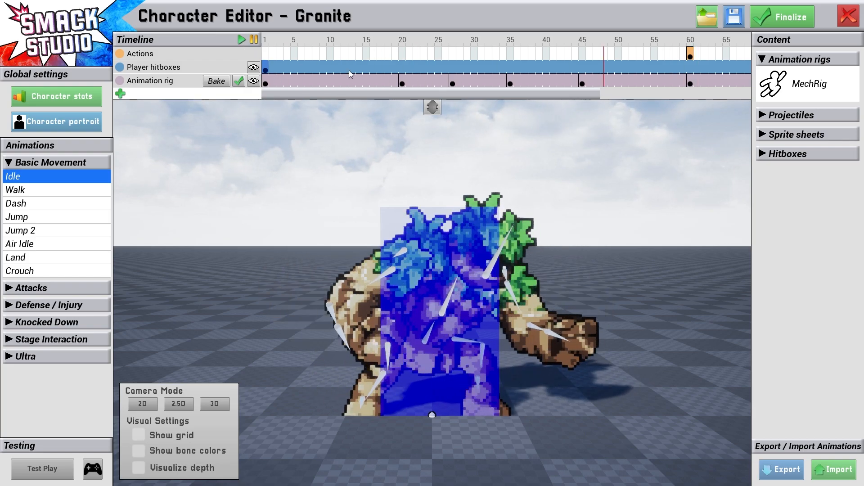
pyautogui.click(251, 40)
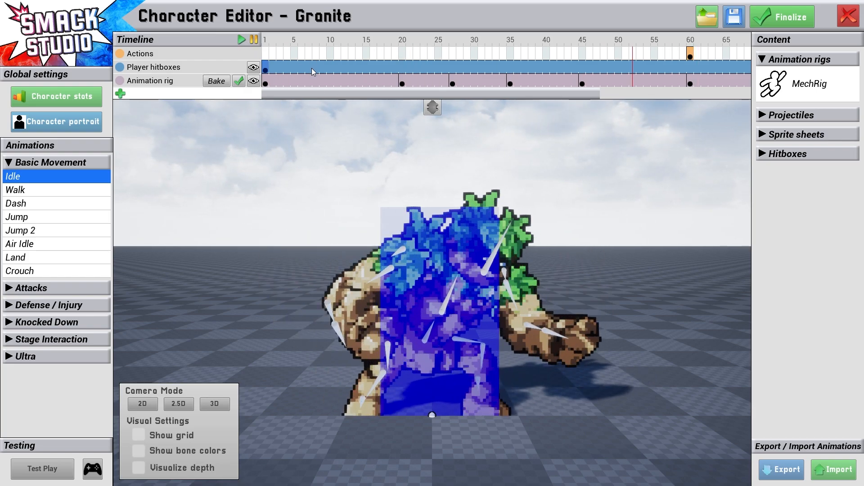
# Step: Examine how the rig's pose is interpolated on the frames between the frame 1 and frame 20 keyframes
pyautogui.click(266, 83)
pyautogui.click(402, 82)
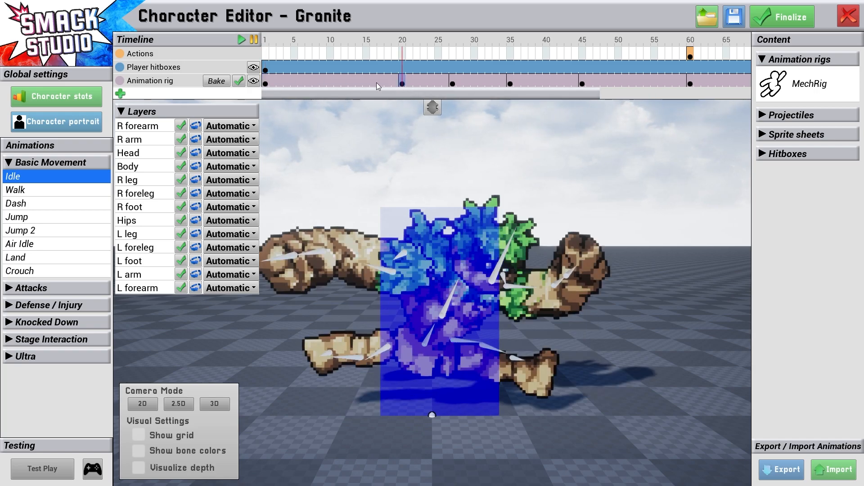
pyautogui.click(347, 82)
pyautogui.click(317, 80)
pyautogui.click(286, 80)
pyautogui.click(274, 81)
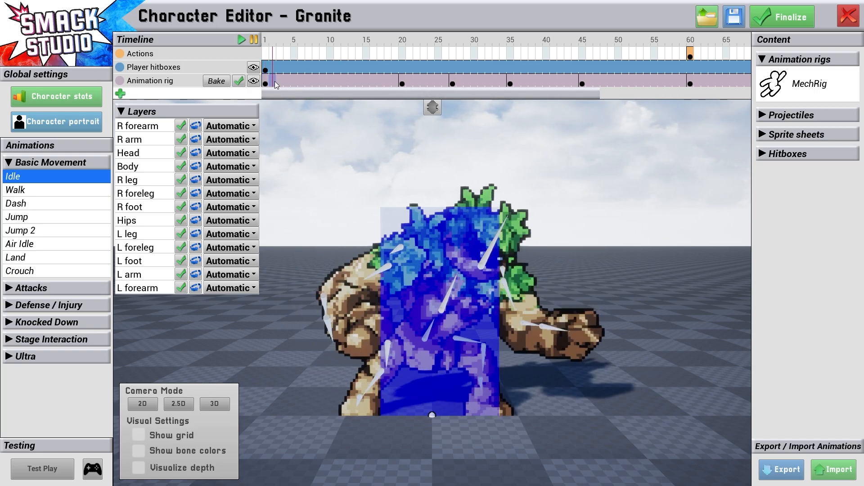
pyautogui.click(295, 81)
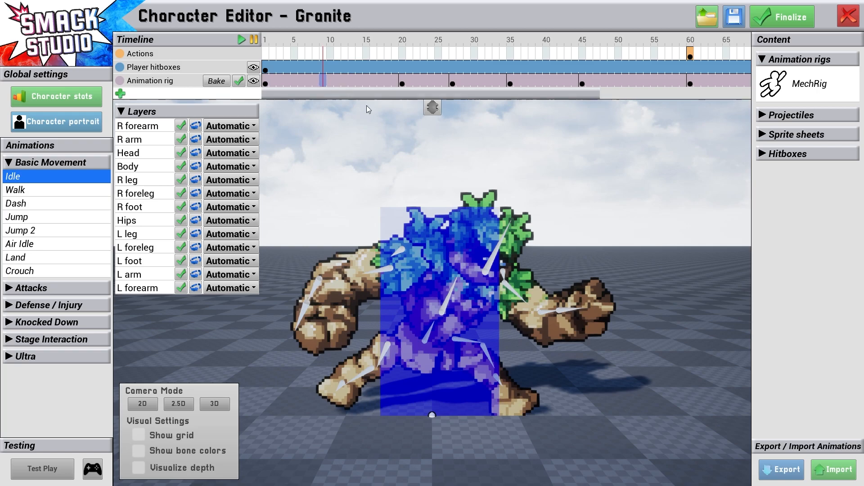
pyautogui.click(358, 82)
pyautogui.click(403, 82)
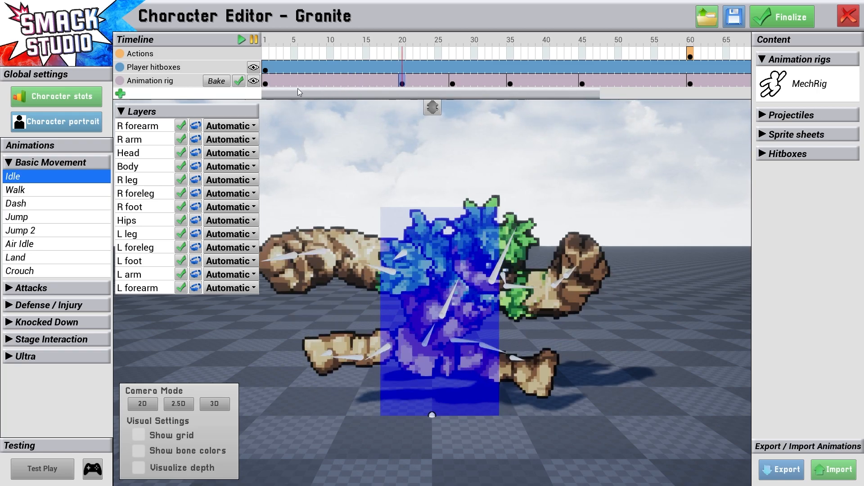
pyautogui.click(267, 84)
pyautogui.click(401, 83)
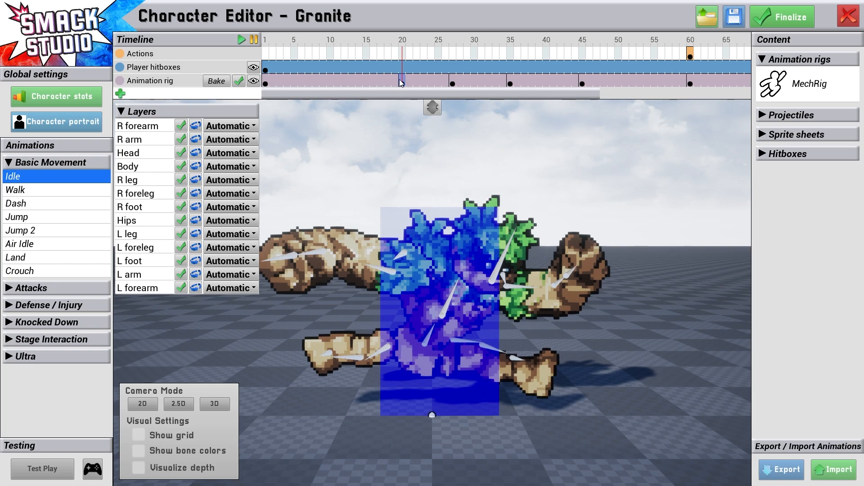
pyautogui.click(401, 83)
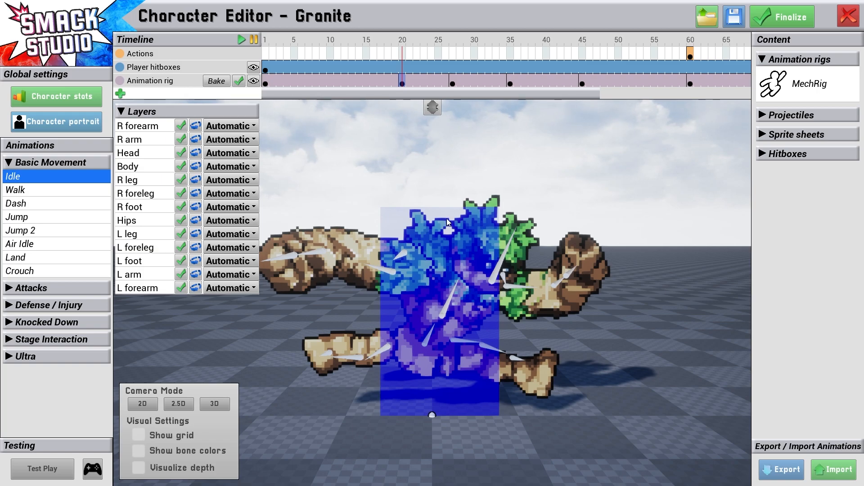
pyautogui.click(273, 84)
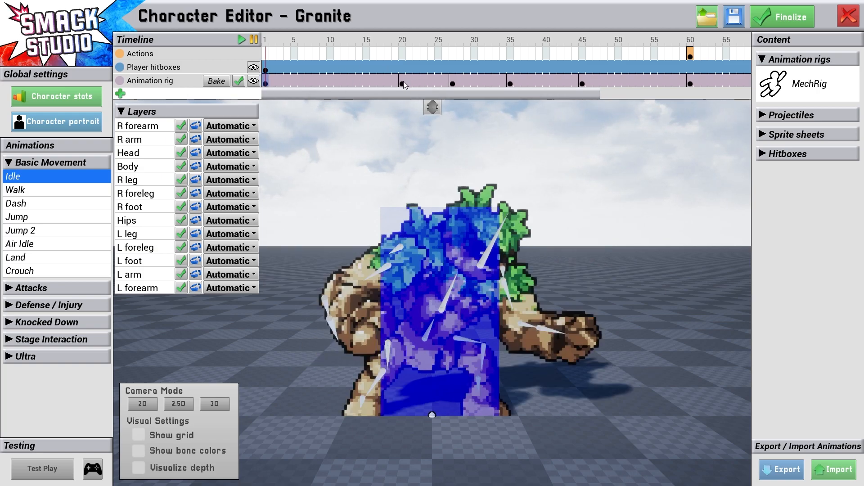
pyautogui.click(404, 84)
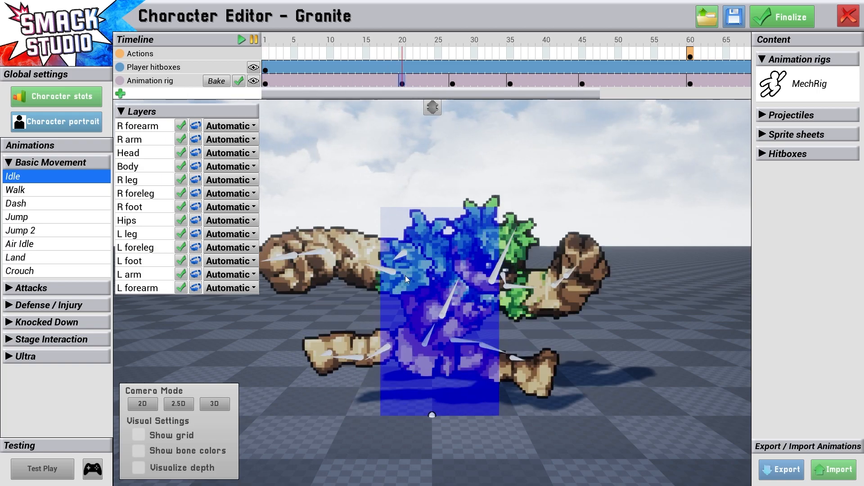
# Step: Hide the player hitboxes track in the viewport
pyautogui.click(254, 67)
pyautogui.moveTo(820, 87)
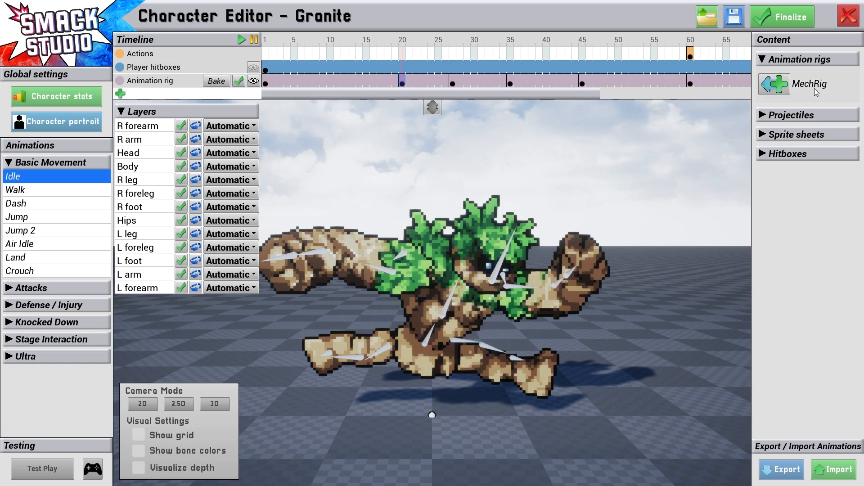
# Step: Open the MechRig animation rig settings, select the front Head sprite, and set up painting with a pure red brush
pyautogui.click(819, 90)
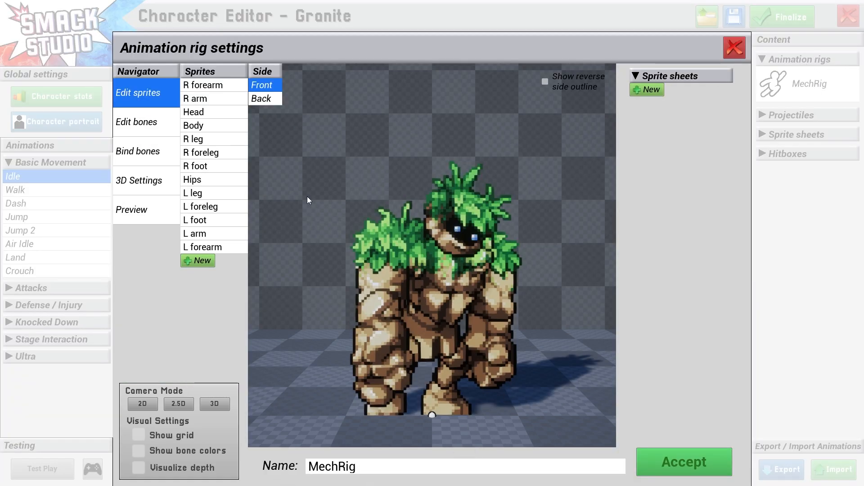
pyautogui.moveTo(204, 89)
pyautogui.click(209, 115)
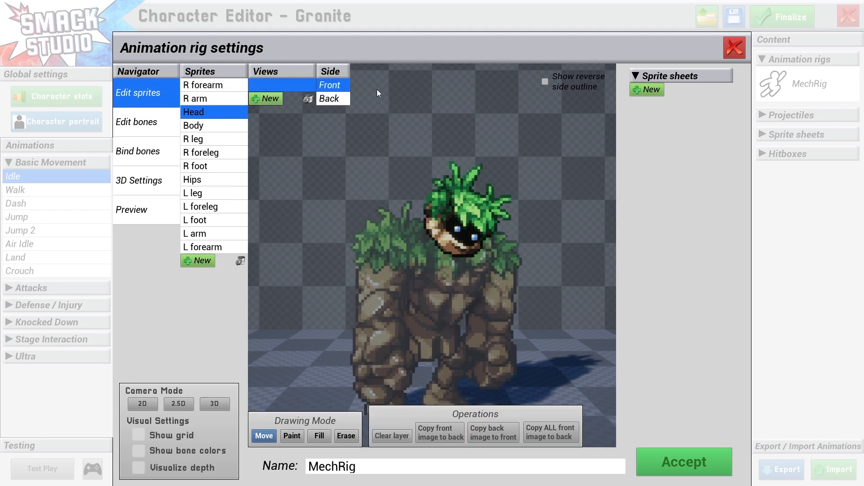
pyautogui.click(288, 434)
pyautogui.click(308, 388)
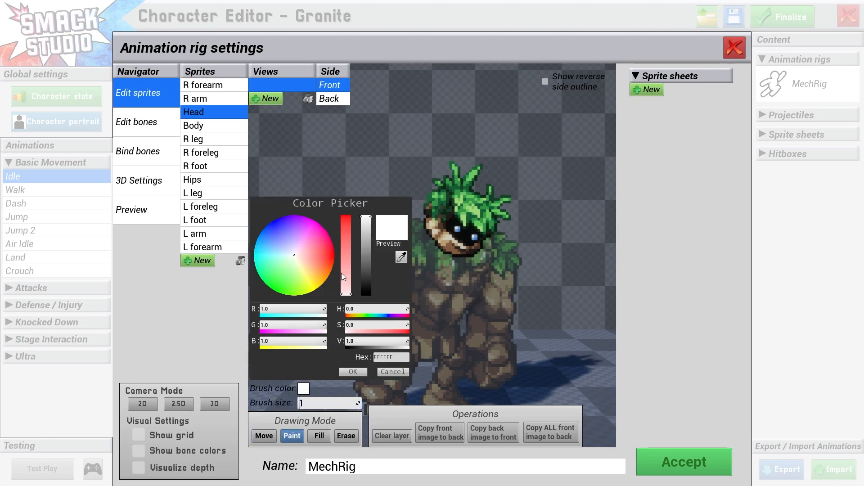
pyautogui.moveTo(346, 227); pyautogui.dragTo(352, 205)
pyautogui.click(353, 371)
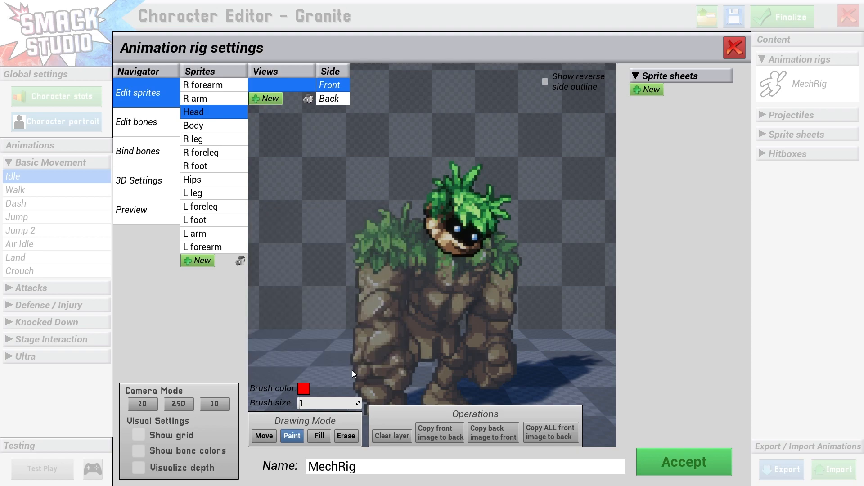
# Step: Paint both eyes on the front Head sprite red, choose a lighter red brush color, and return to Move mode
pyautogui.scroll(5, 461, 231)
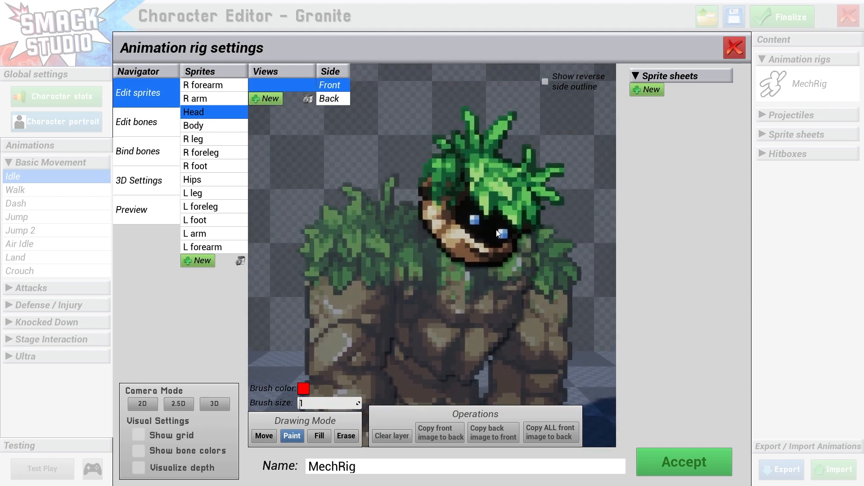
pyautogui.click(484, 220)
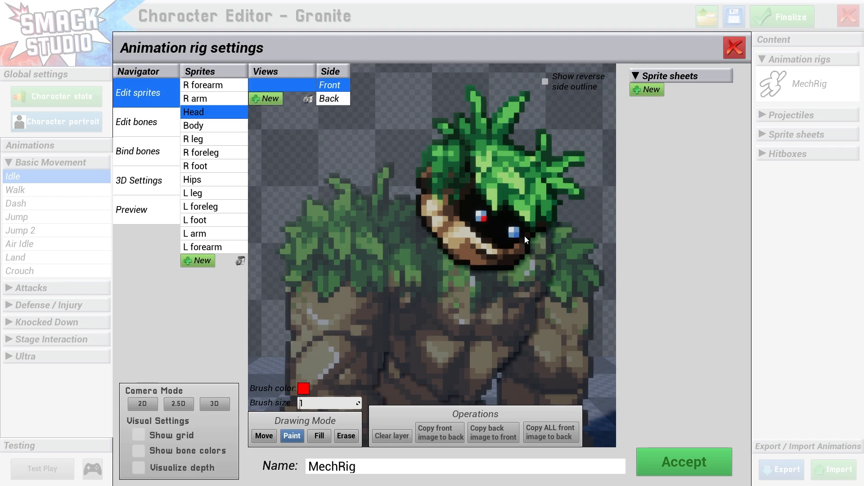
pyautogui.click(303, 388)
pyautogui.moveTo(347, 222); pyautogui.dragTo(346, 230)
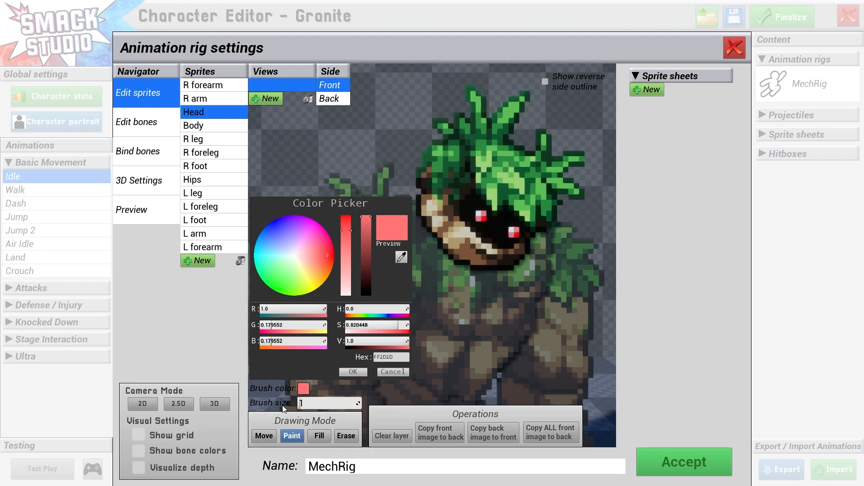
pyautogui.click(270, 436)
pyautogui.scroll(-2, 510, 222)
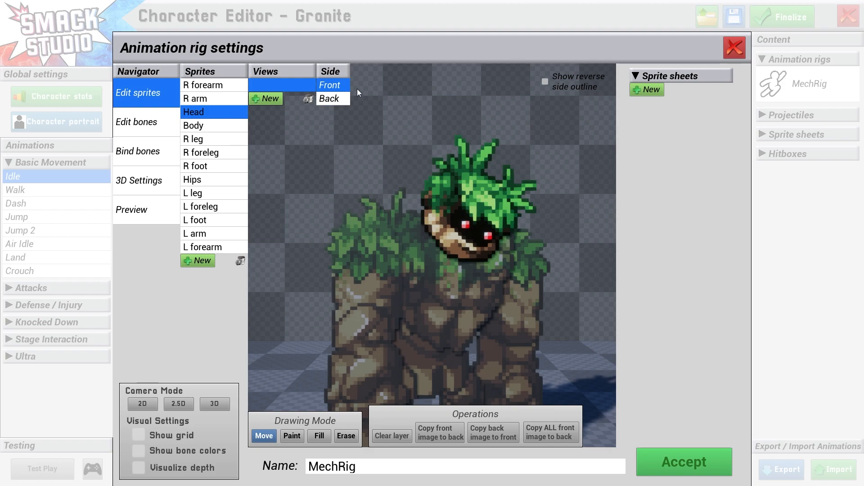
# Step: Compare the front and back sides of the Head sprite
pyautogui.click(329, 99)
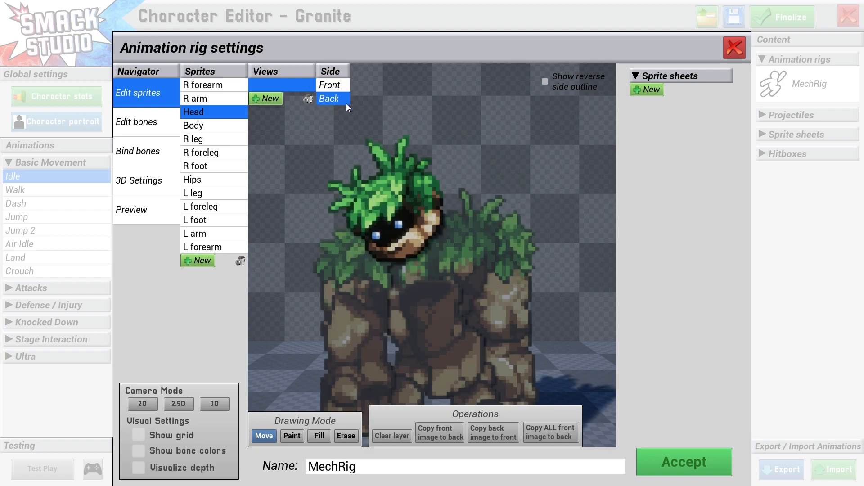
pyautogui.click(335, 88)
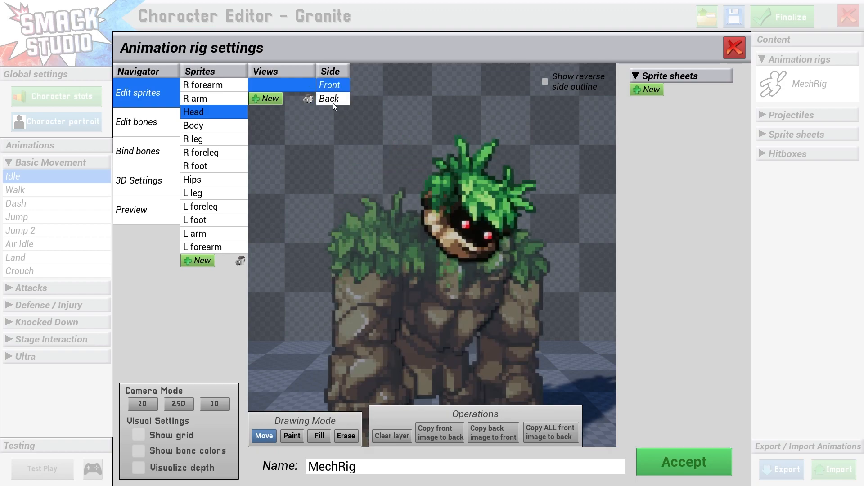
pyautogui.click(334, 101)
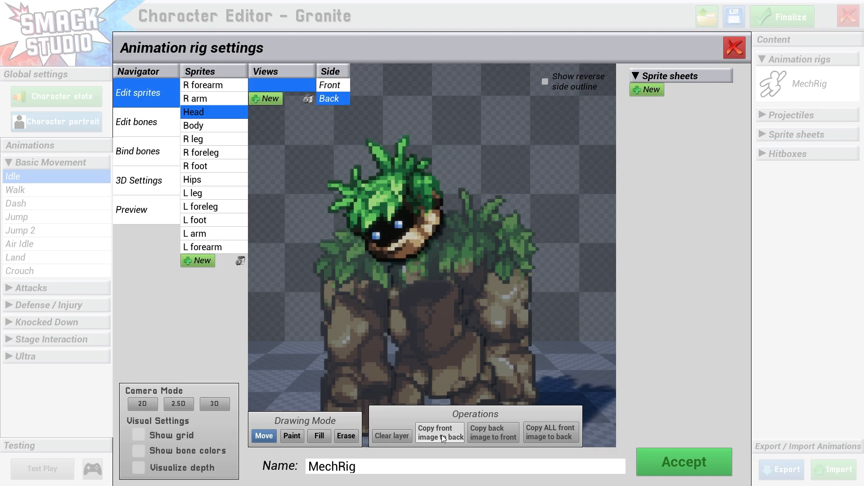
pyautogui.click(333, 86)
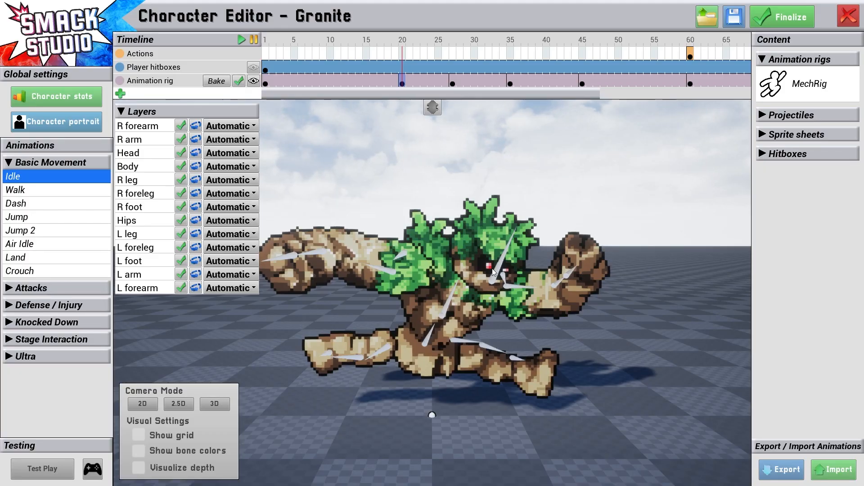
# Step: Play back the Idle animation with the repainted eyes, and run and exit a test play
pyautogui.click(242, 39)
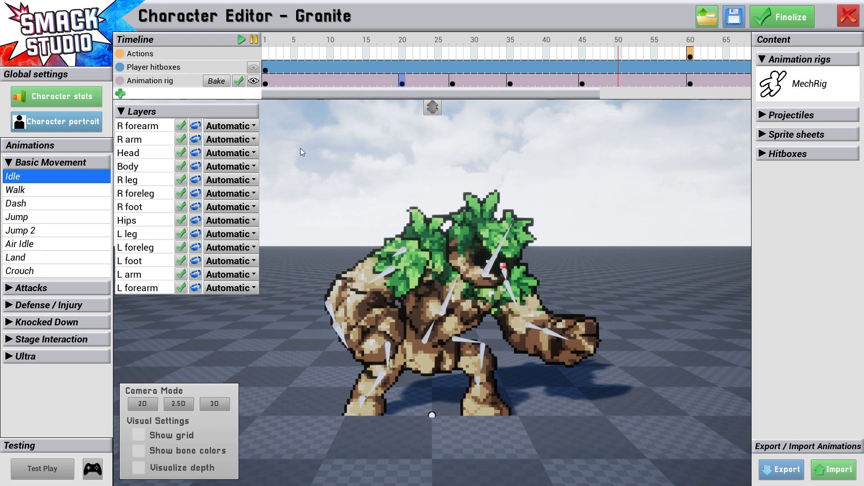
pyautogui.click(55, 467)
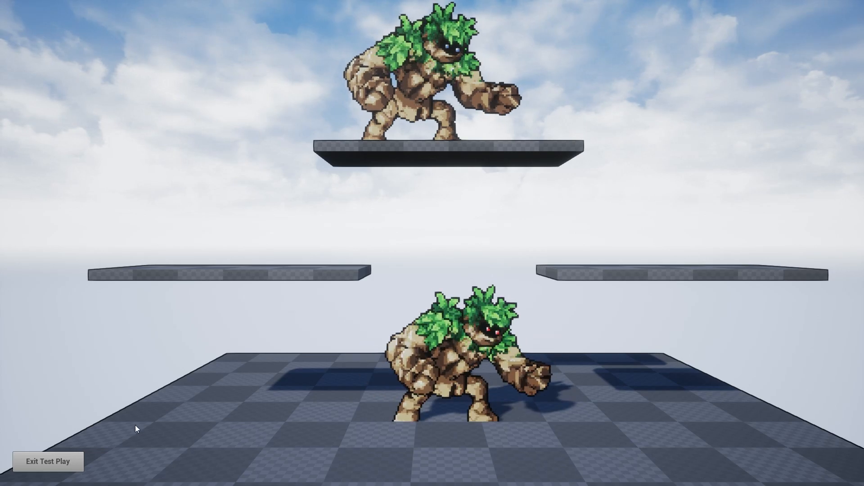
pyautogui.click(69, 461)
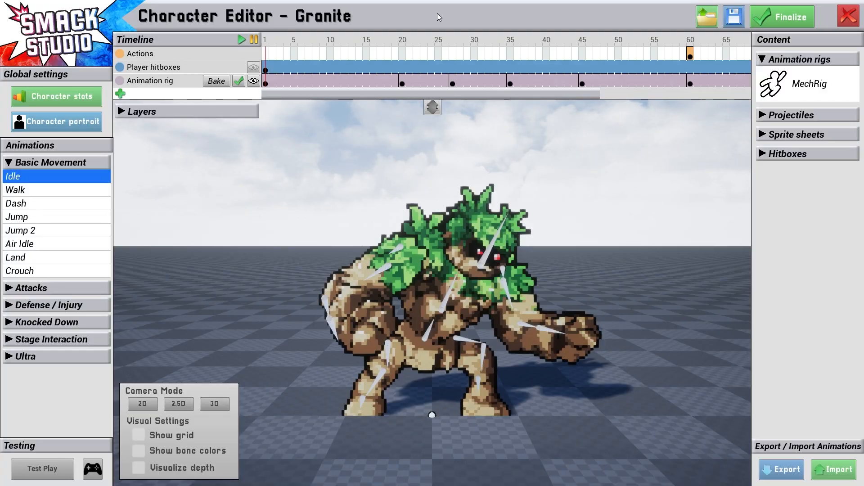
# Step: Examine how the Idle pose changes between the frame 1 and frame 20 keyframes
pyautogui.click(352, 80)
pyautogui.click(331, 80)
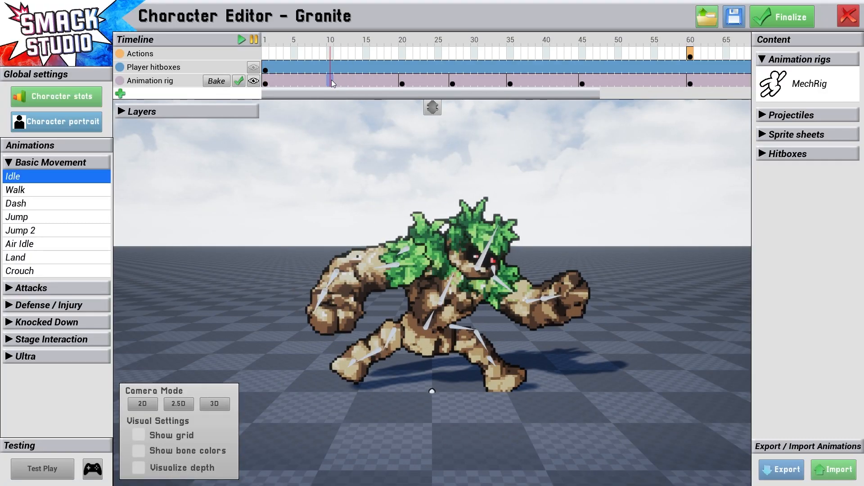
pyautogui.click(352, 80)
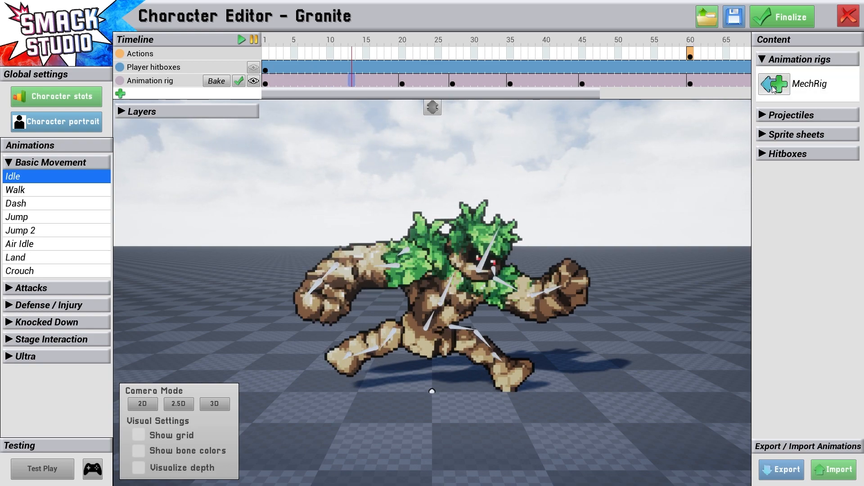
pyautogui.click(267, 82)
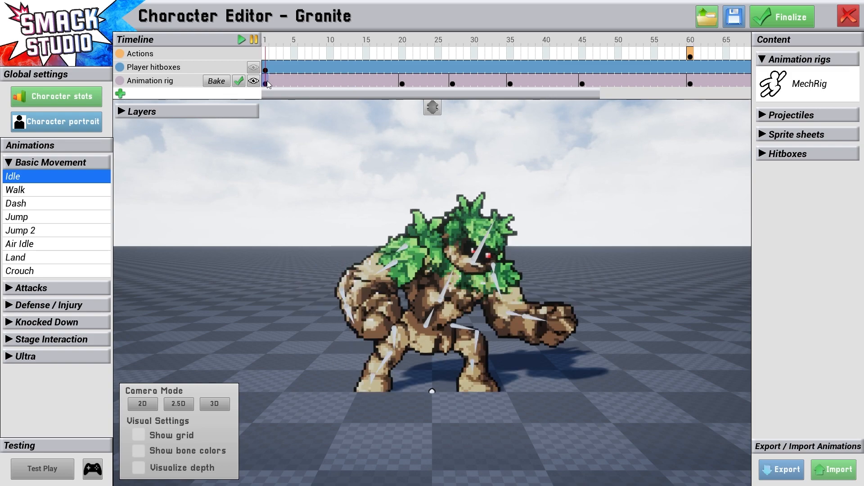
pyautogui.click(404, 81)
pyautogui.click(266, 84)
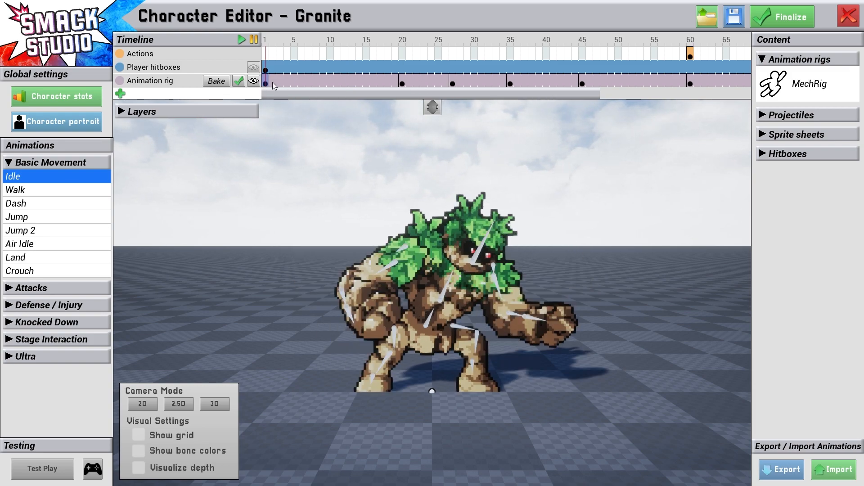
pyautogui.click(402, 84)
# Step: Rotate the Head bone back to about 33 degrees on frame 10 of the Idle animation and play it back from frame 1
pyautogui.click(331, 82)
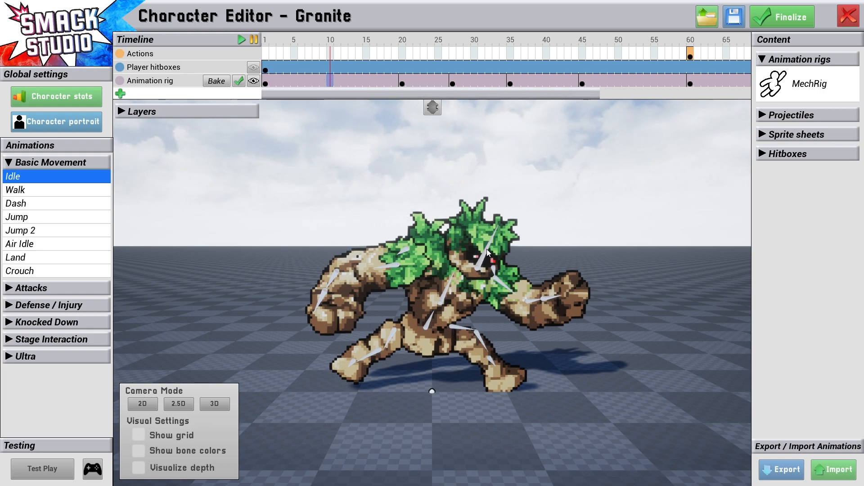
pyautogui.moveTo(487, 252); pyautogui.dragTo(477, 235)
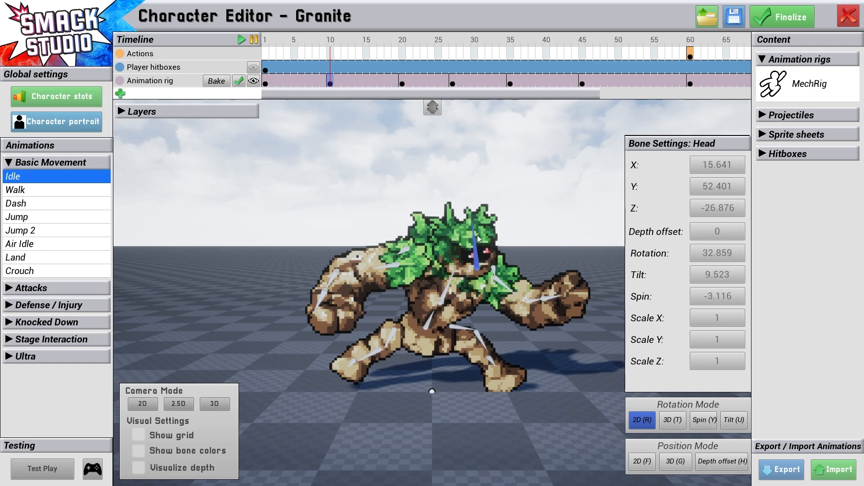
pyautogui.click(265, 85)
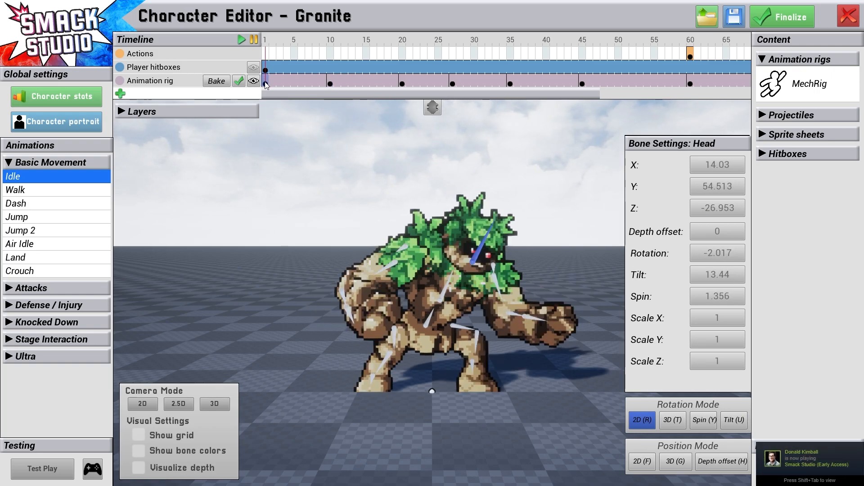
pyautogui.click(242, 39)
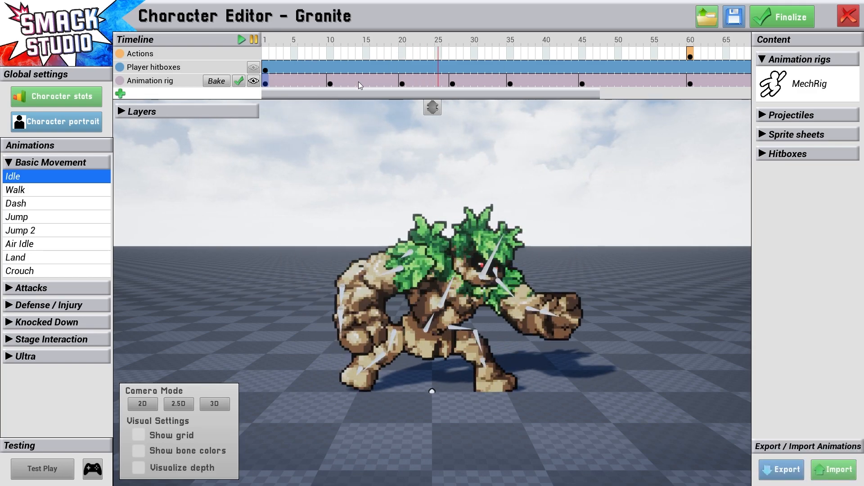
pyautogui.click(332, 83)
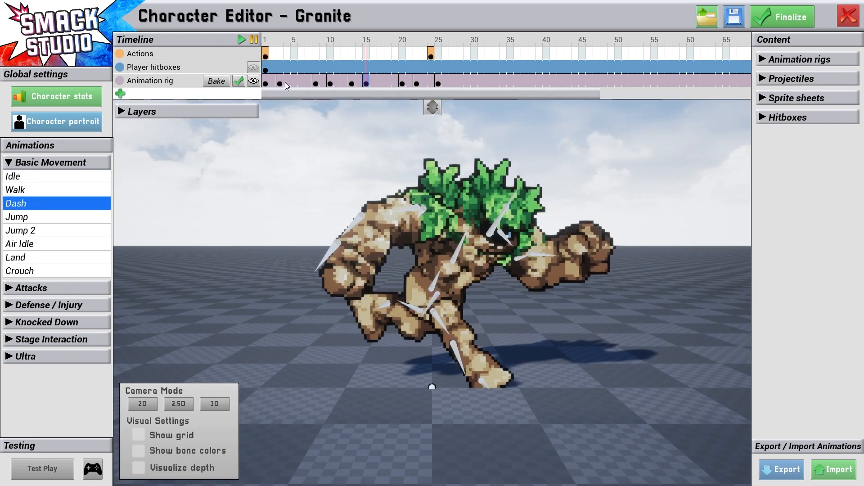
# Step: In the Dash animation, copy the frame 15 animation rig keyframe to frame 33 and check the frames around it
pyautogui.click(267, 83)
pyautogui.click(372, 85)
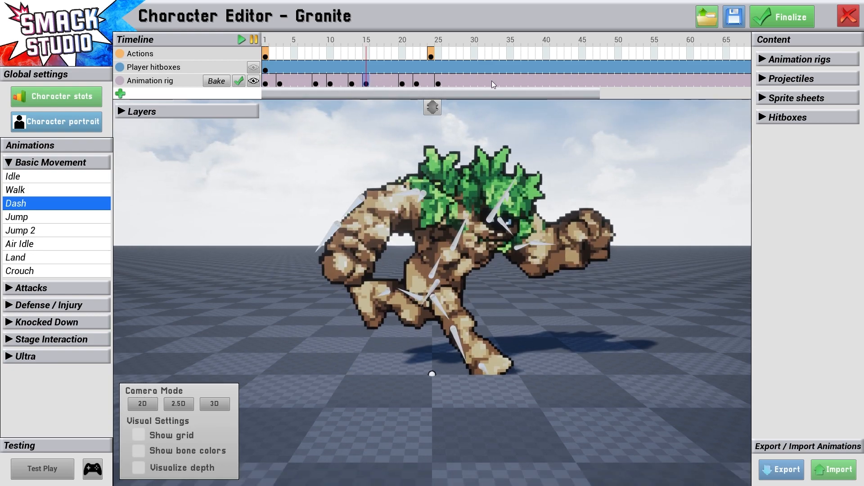
pyautogui.click(492, 80)
pyautogui.click(352, 86)
pyautogui.click(366, 84)
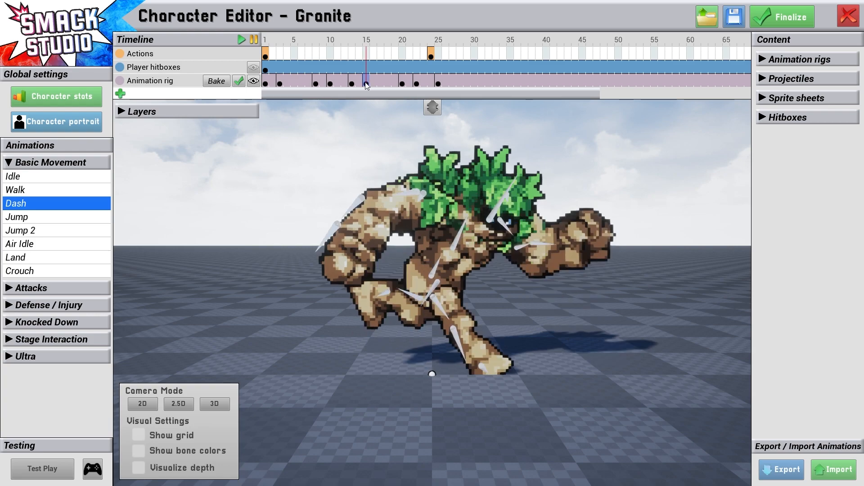
pyautogui.click(495, 81)
pyautogui.hotkey('ctrl', 'v')
pyautogui.click(482, 85)
pyautogui.click(510, 83)
pyautogui.click(496, 84)
# Step: Copy the Dash animation's rig keyframes on frames 20 to 25 and paste them starting at frame 36
pyautogui.moveTo(402, 83); pyautogui.dragTo(438, 85)
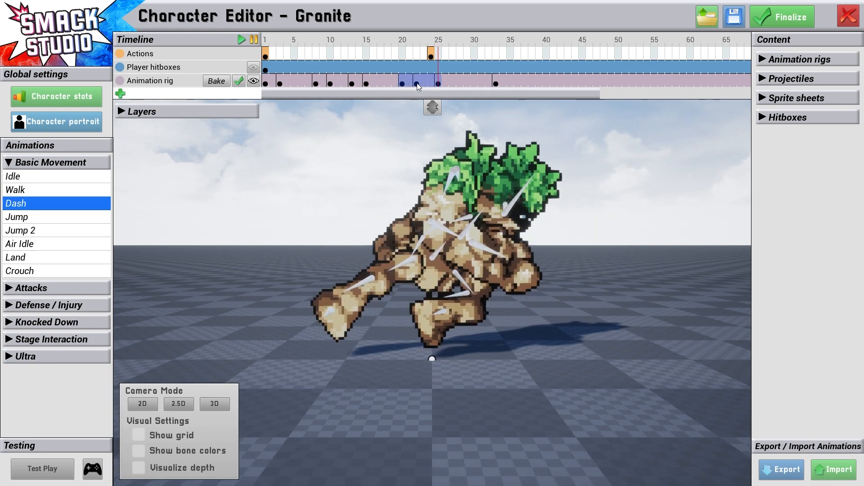
pyautogui.click(518, 80)
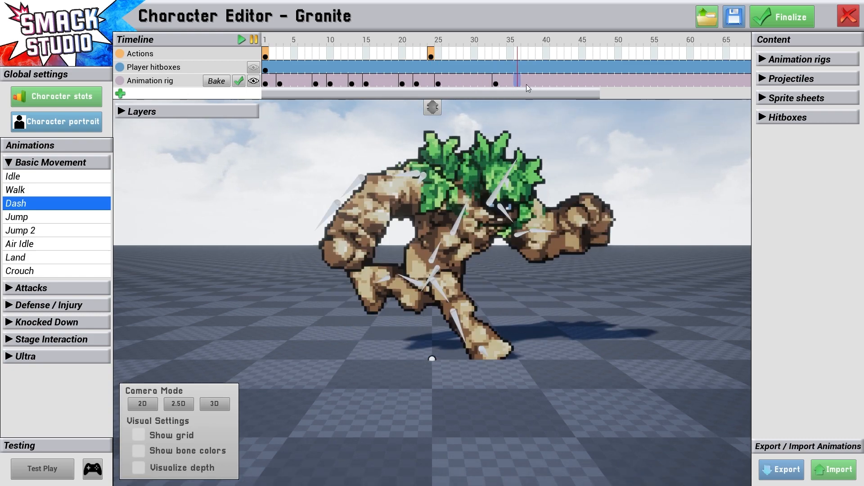
pyautogui.hotkey('ctrl', 'v')
pyautogui.click(531, 83)
pyautogui.click(517, 84)
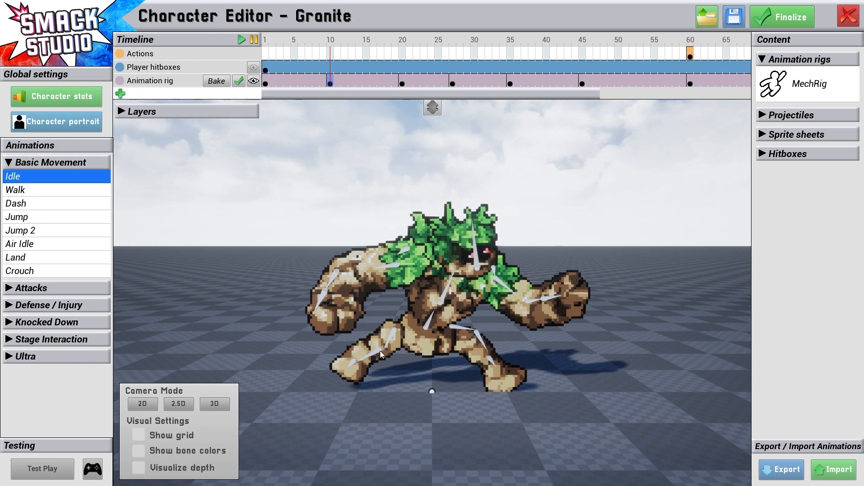
# Step: Compare the Idle keyframe poses on frames 1, 10 and 20, and play back the animation from the first frame
pyautogui.click(267, 83)
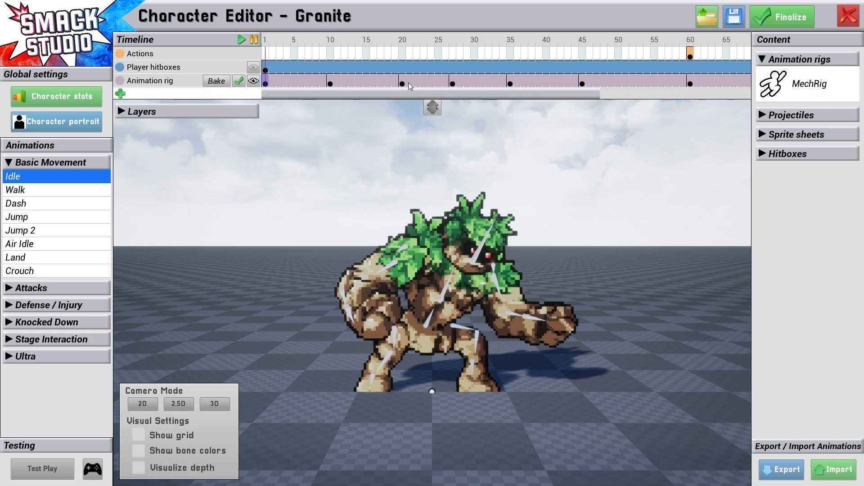
pyautogui.click(402, 83)
pyautogui.click(266, 84)
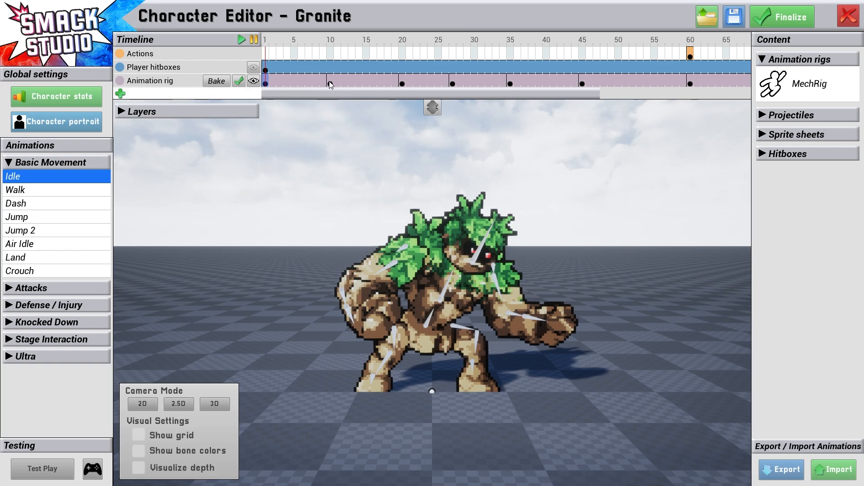
pyautogui.click(331, 84)
pyautogui.click(267, 84)
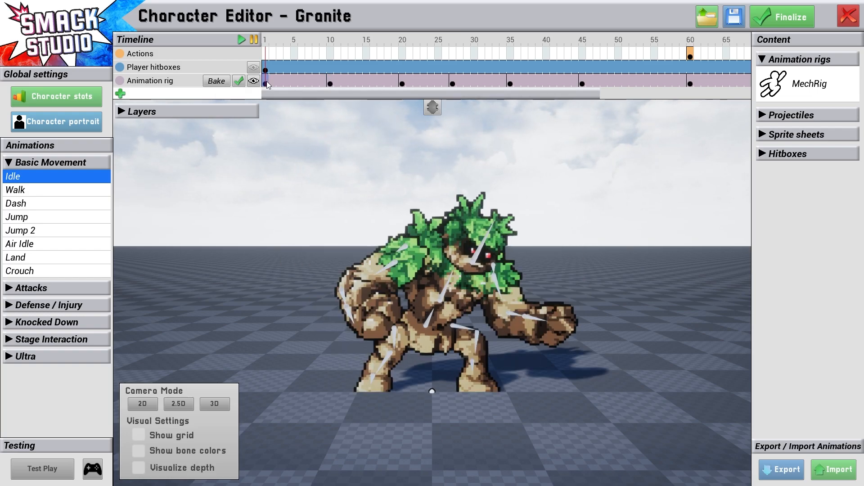
pyautogui.click(241, 40)
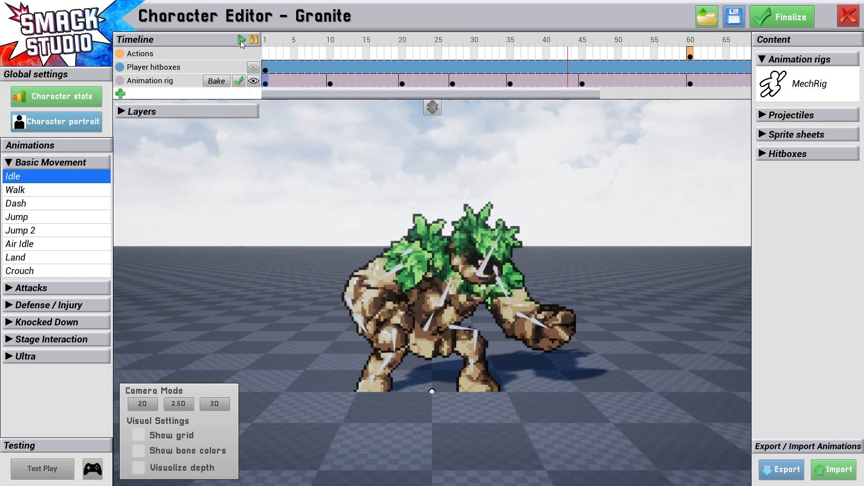
pyautogui.click(331, 85)
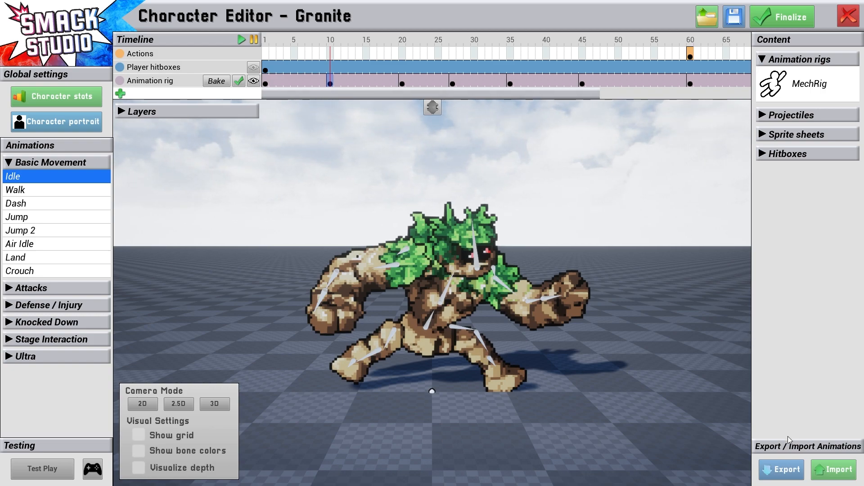
# Step: Set up the Idle animation's sprite sheet export with 128-pixel cells and a sprite Y offset of -50, and generate its preview
pyautogui.click(789, 473)
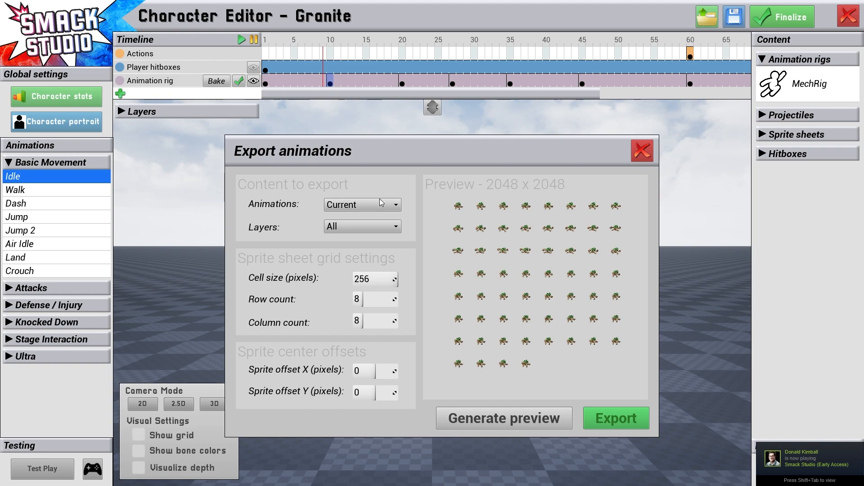
pyautogui.click(372, 279)
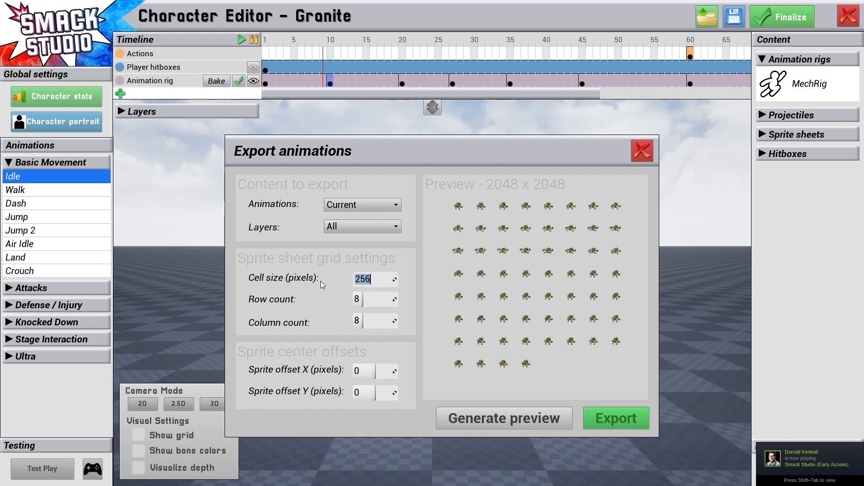
pyautogui.write('128')
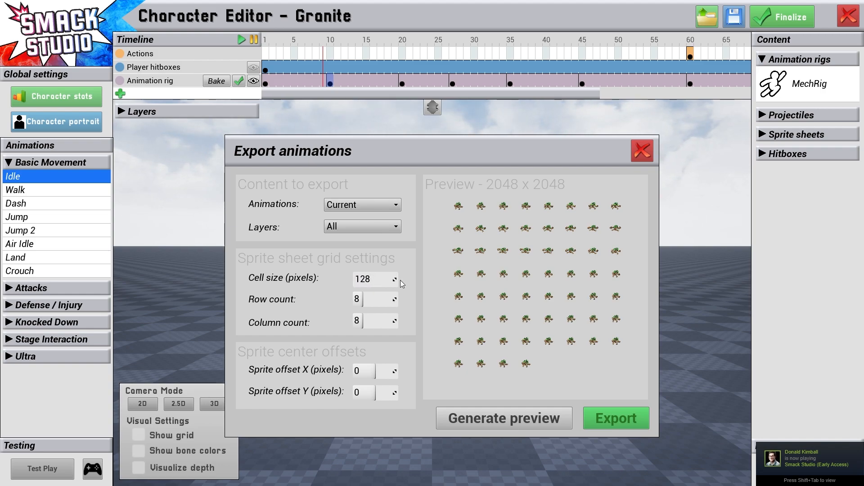
pyautogui.press('Return')
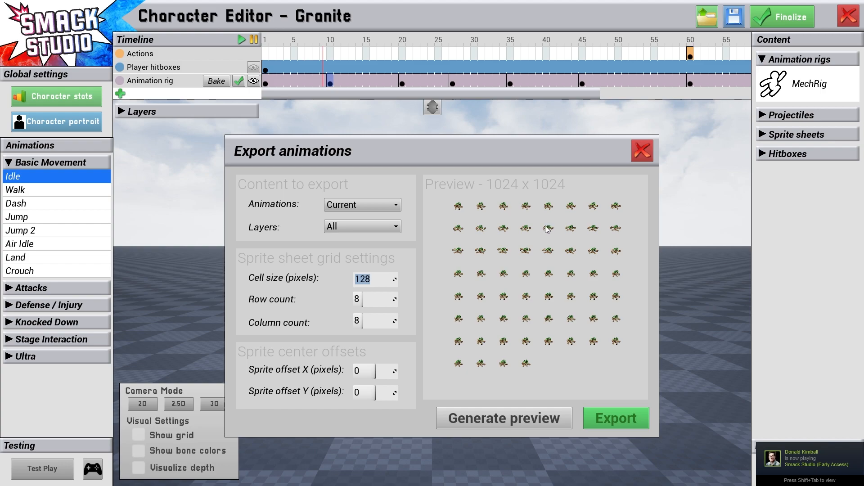
pyautogui.click(503, 420)
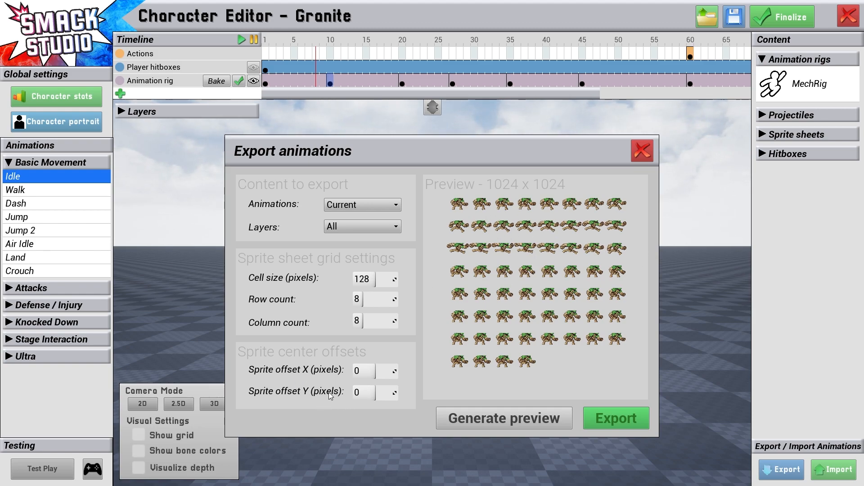
pyautogui.click(357, 392)
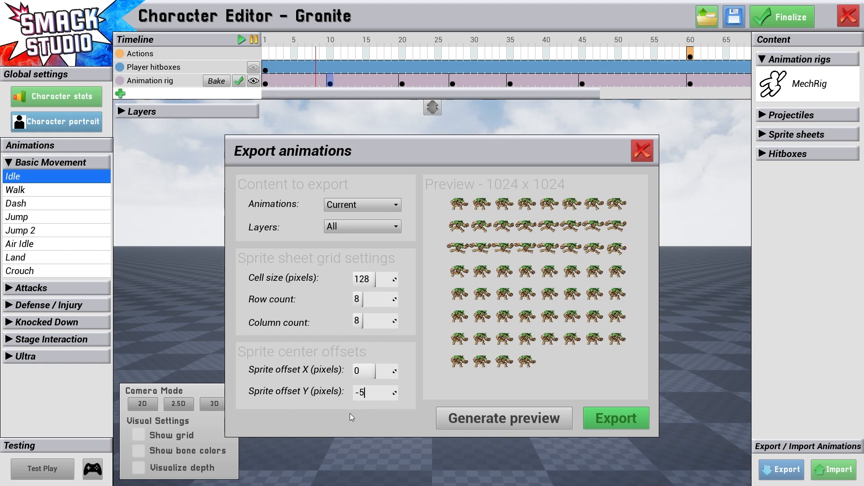
pyautogui.click(479, 414)
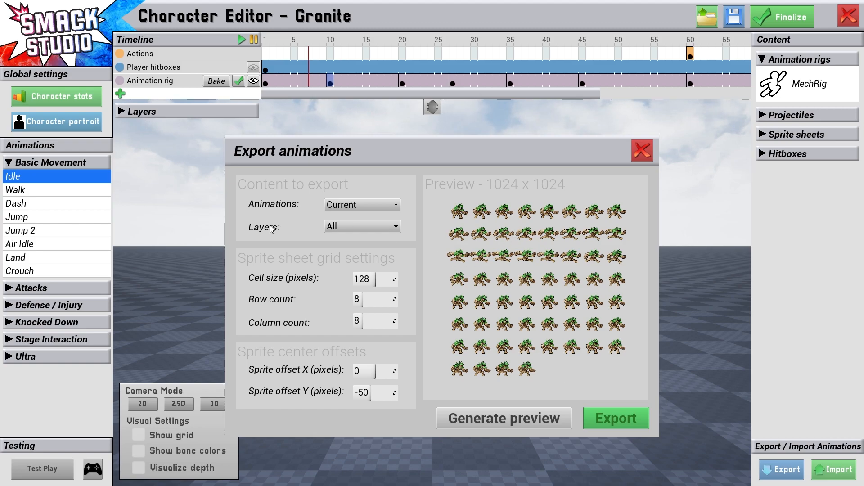
# Step: Export the sprite sheet as a PNG file named GraniteIdle inside the Smack Studio project folder
pyautogui.click(615, 418)
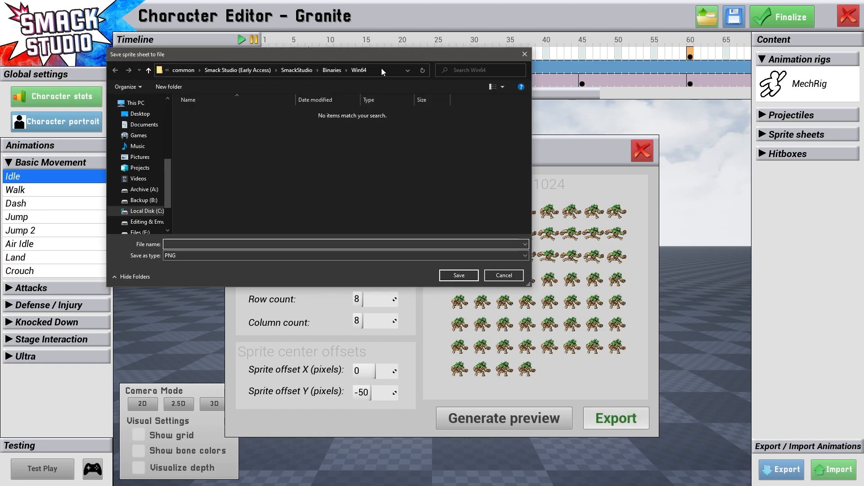
pyautogui.moveTo(229, 198); pyautogui.dragTo(226, 138)
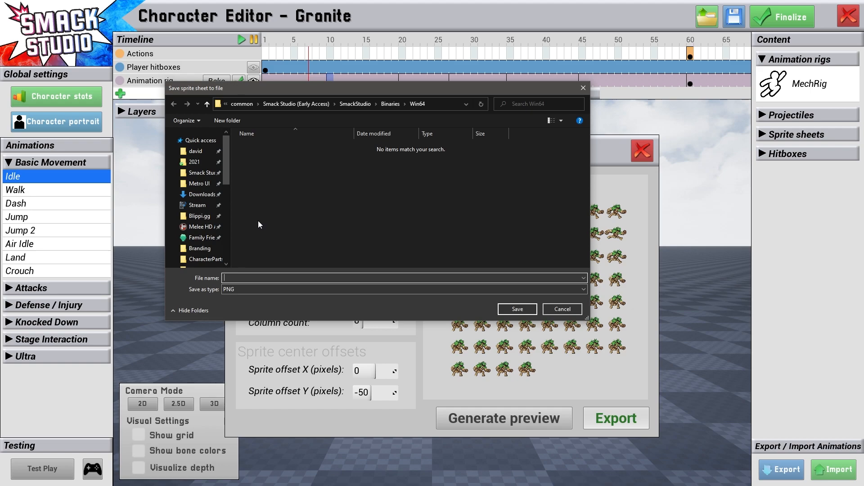
pyautogui.scroll(-1, 206, 243)
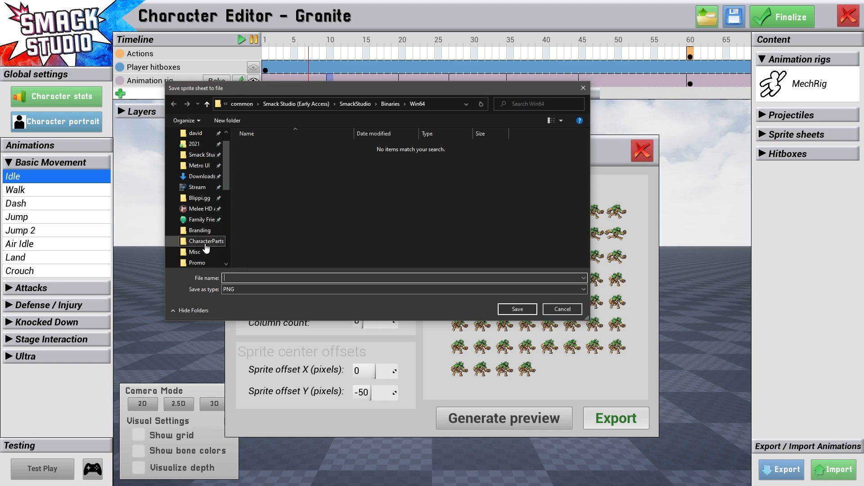
pyautogui.click(206, 243)
pyautogui.click(282, 278)
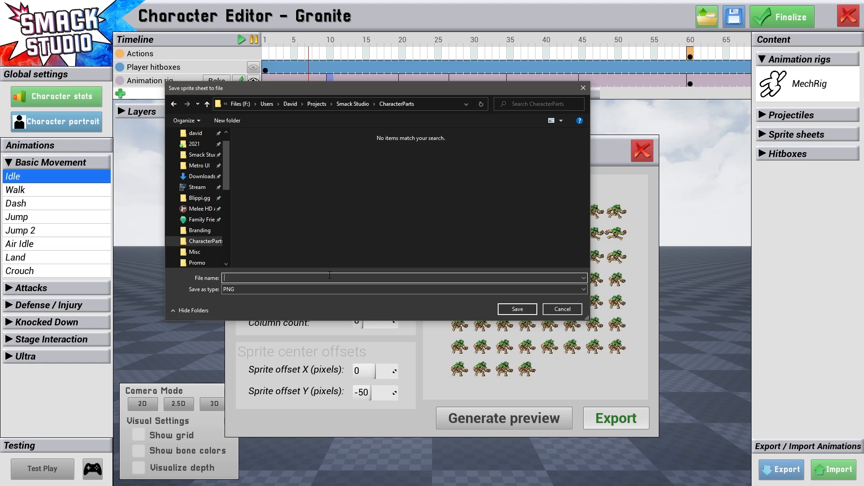
pyautogui.write('GraniteIdle')
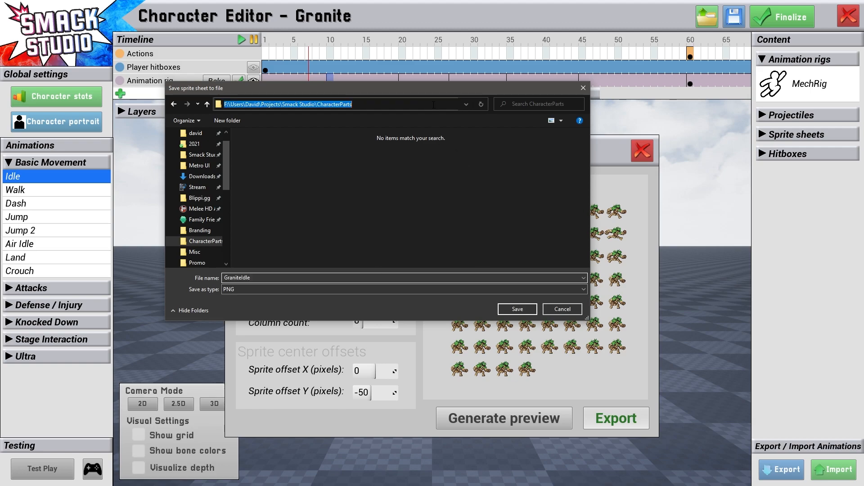
pyautogui.click(531, 309)
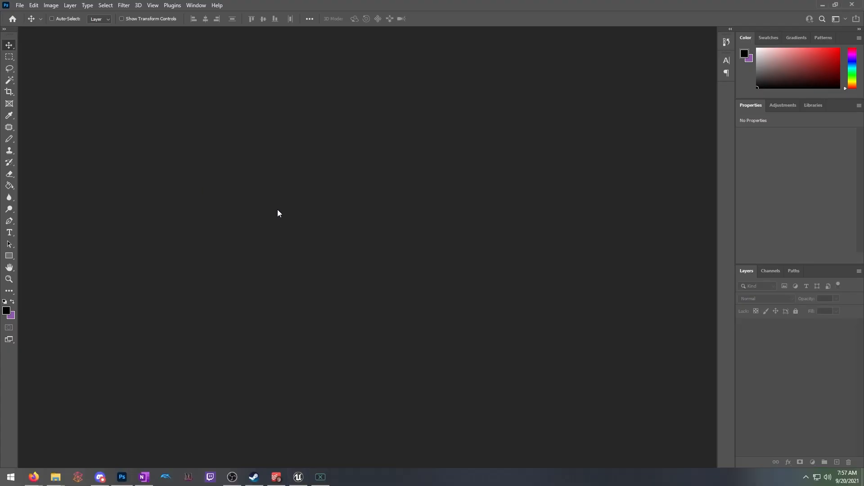
# Step: Switch to Photoshop and open GraniteIdle.png from the Granite Idle folder
pyautogui.click(20, 5)
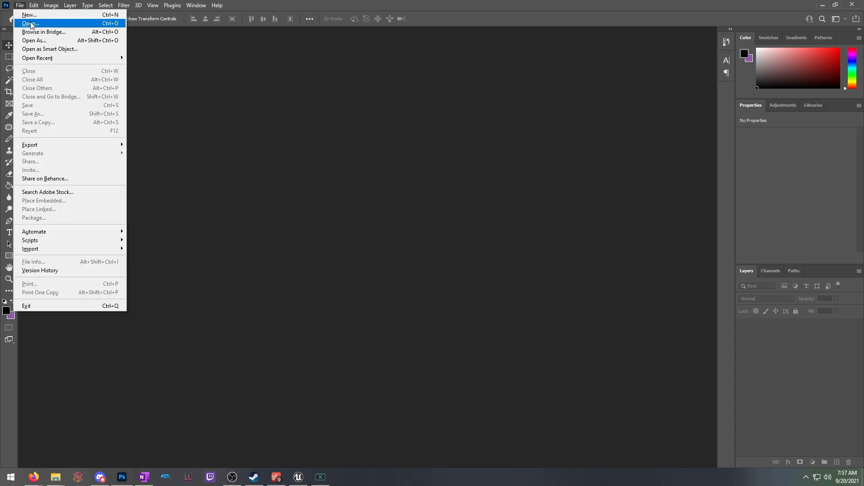
pyautogui.click(27, 23)
pyautogui.click(107, 72)
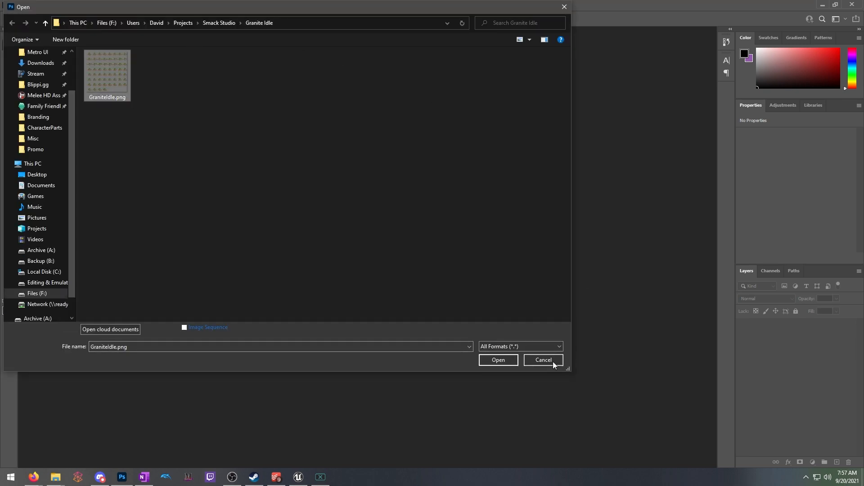
pyautogui.click(486, 361)
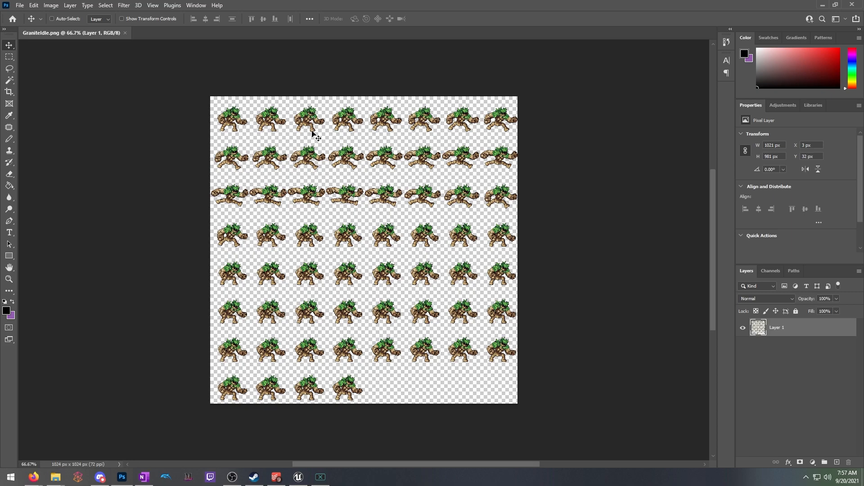
# Step: Look over the rows of exported Idle frames in the sprite sheet
pyautogui.scroll(3, 349, 155)
pyautogui.scroll(5, 348, 154)
pyautogui.moveTo(331, 123); pyautogui.dragTo(524, 224)
pyautogui.moveTo(522, 185); pyautogui.dragTo(355, 219)
pyautogui.moveTo(596, 183); pyautogui.dragTo(378, 168)
pyautogui.scroll(-8, 377, 168)
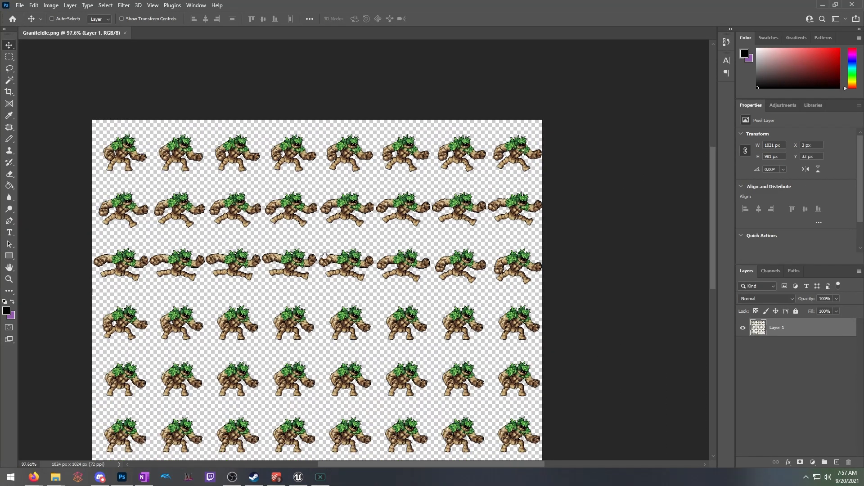
pyautogui.moveTo(324, 256); pyautogui.dragTo(340, 187)
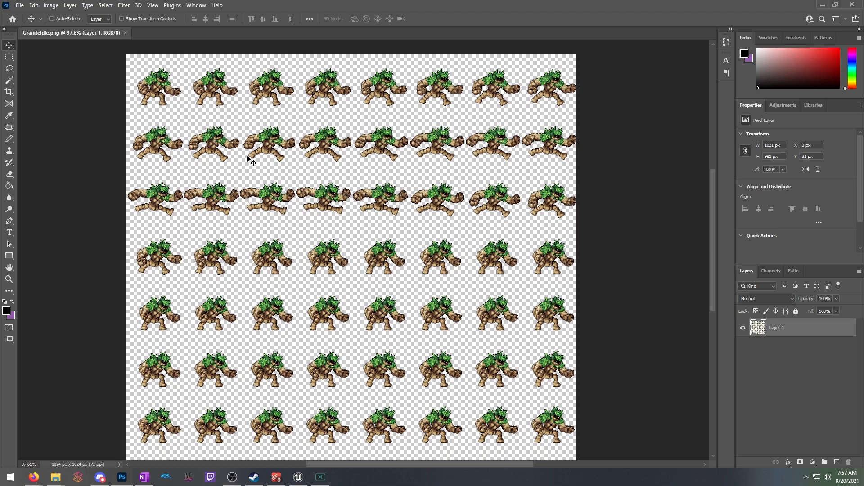
# Step: Examine the first frames of the sprite sheet's top row up close for pixel detail
pyautogui.scroll(10, 377, 158)
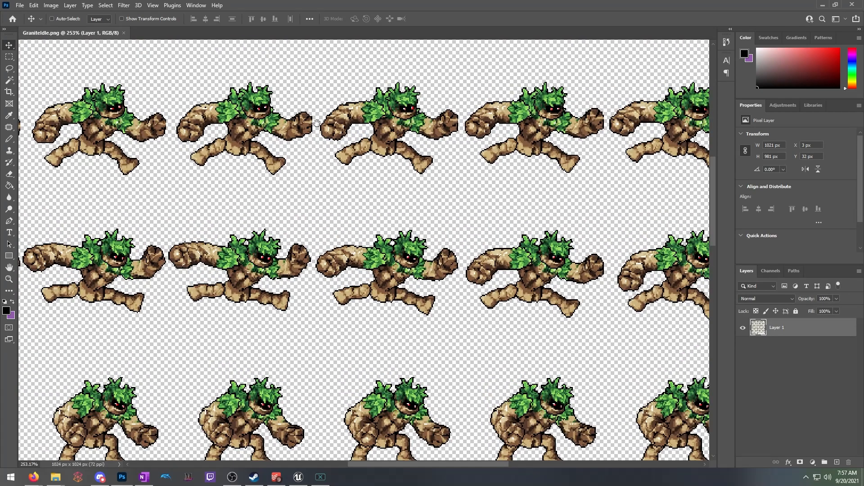
pyautogui.moveTo(309, 113); pyautogui.dragTo(484, 309)
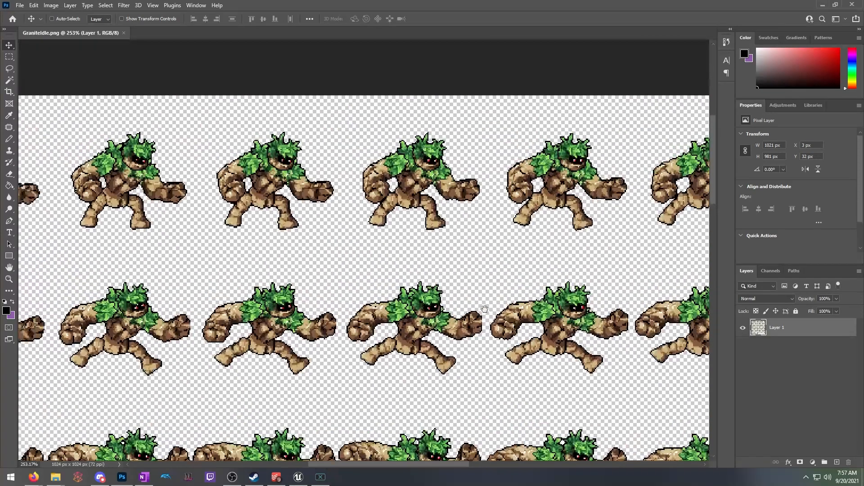
pyautogui.moveTo(356, 212); pyautogui.dragTo(519, 265)
pyautogui.scroll(6, 335, 281)
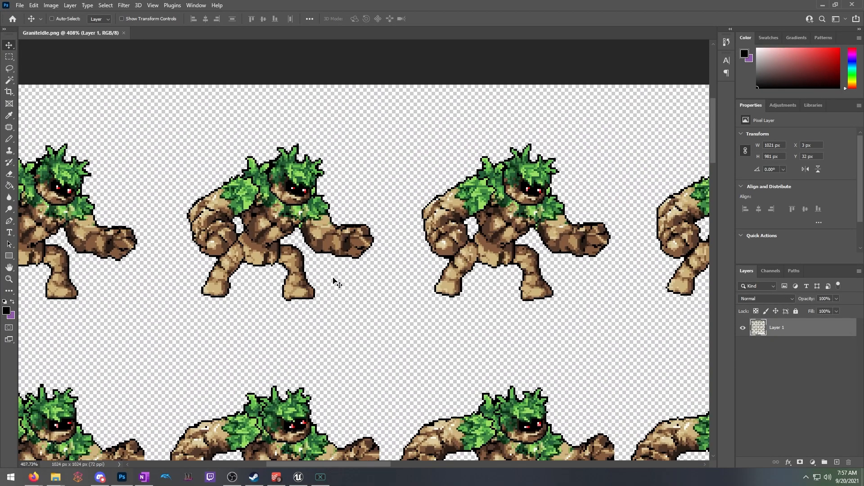
pyautogui.moveTo(295, 225); pyautogui.dragTo(559, 229)
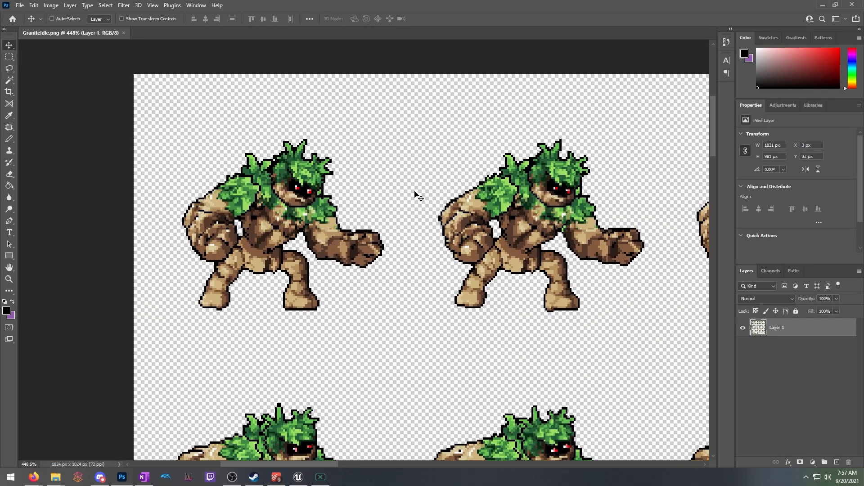
pyautogui.scroll(7, 415, 194)
pyautogui.moveTo(281, 191); pyautogui.dragTo(391, 175)
pyautogui.moveTo(518, 207); pyautogui.dragTo(342, 215)
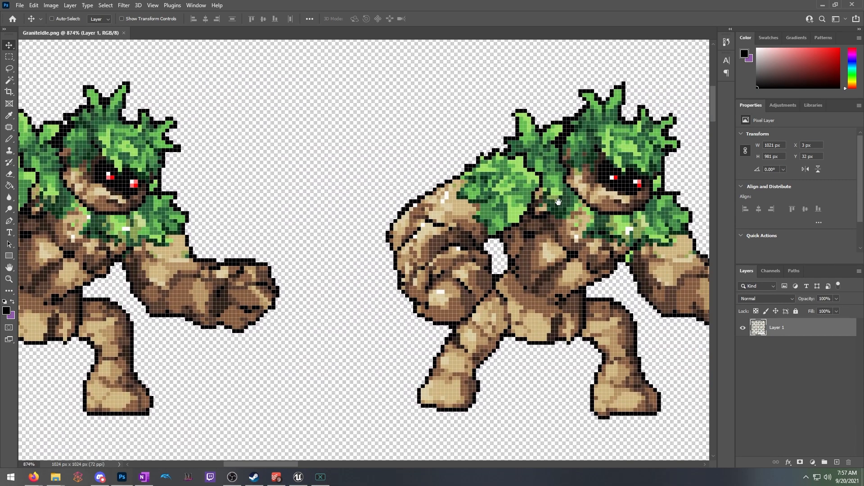
pyautogui.moveTo(558, 201); pyautogui.dragTo(339, 202)
pyautogui.scroll(-3, 216, 218)
pyautogui.scroll(-1, 180, 199)
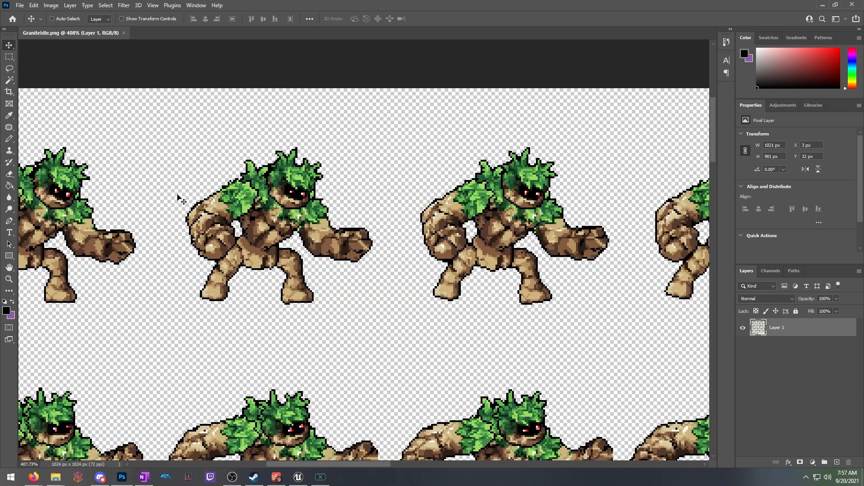
# Step: Compare the character's eyes from frame to frame along the sprite sheet's top row
pyautogui.moveTo(621, 197); pyautogui.dragTo(255, 201)
pyautogui.moveTo(648, 198); pyautogui.dragTo(243, 193)
pyautogui.moveTo(531, 189); pyautogui.dragTo(284, 191)
pyautogui.moveTo(603, 193); pyautogui.dragTo(530, 191)
pyautogui.moveTo(201, 214); pyautogui.dragTo(596, 209)
pyautogui.moveTo(318, 219); pyautogui.dragTo(500, 214)
# Step: Copy the 2 × 2 px left eye of the top row's fifth frame onto a new layer and place it over the seventh frame's left eye
pyautogui.scroll(4, 422, 191)
pyautogui.scroll(5, 396, 194)
pyautogui.click(9, 57)
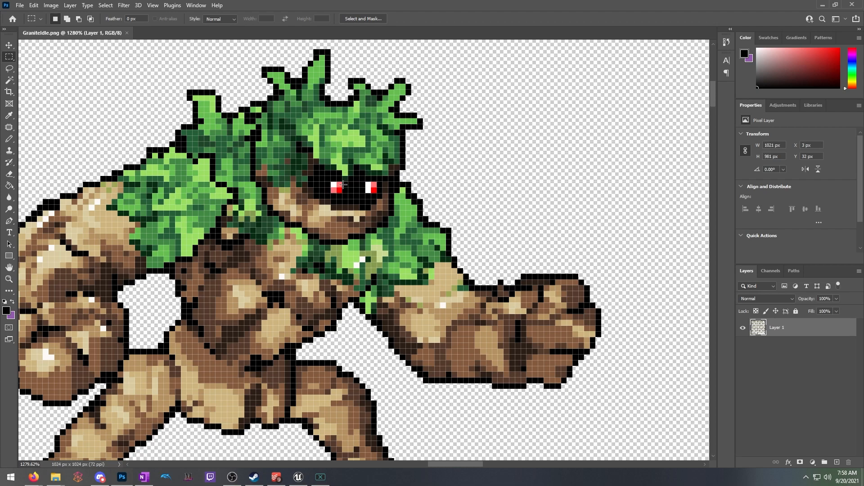
pyautogui.moveTo(332, 181); pyautogui.dragTo(342, 193)
pyautogui.scroll(-8, 450, 200)
pyautogui.moveTo(548, 200); pyautogui.dragTo(397, 199)
pyautogui.moveTo(507, 196); pyautogui.dragTo(463, 195)
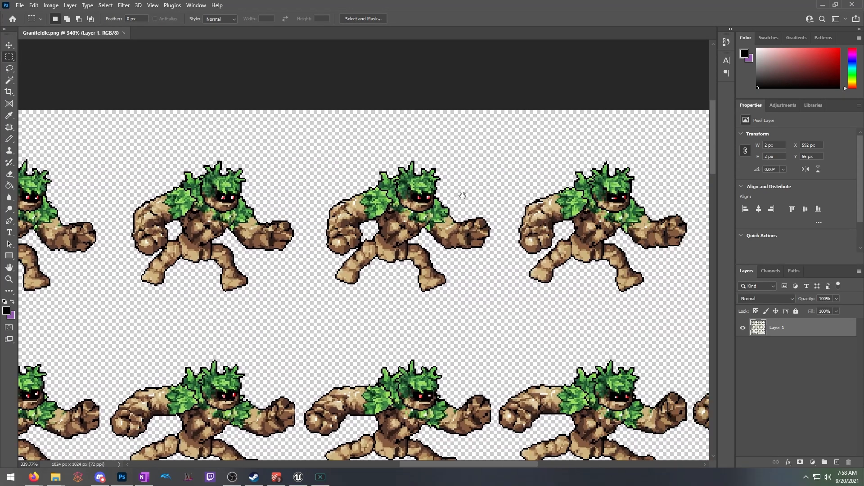
pyautogui.click(9, 45)
pyautogui.hotkey('ctrl', 'j')
pyautogui.moveTo(261, 198); pyautogui.dragTo(378, 176)
# Step: On Layer 1, paint the leftover white pixel beside the seventh frame's left eye black with the Pencil tool
pyautogui.scroll(8, 387, 214)
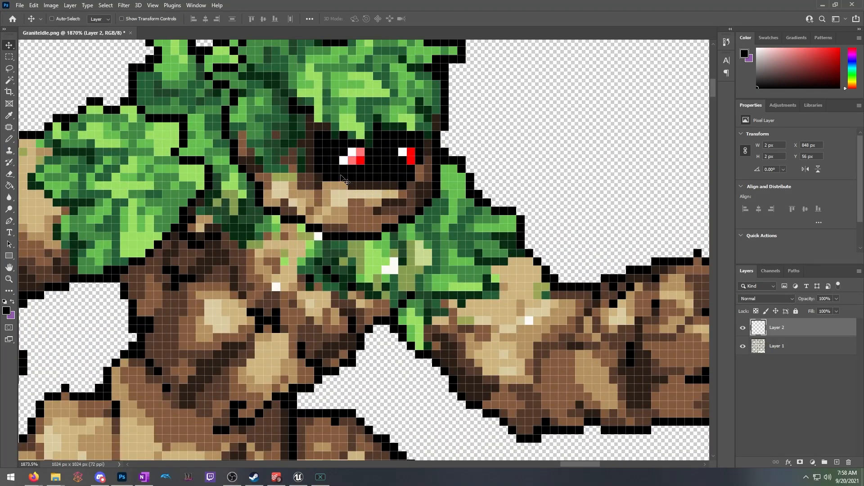
pyautogui.click(790, 347)
pyautogui.click(9, 138)
pyautogui.click(343, 160)
# Step: Compare the retouched eye in the seventh frame with the eyes of the neighbouring top-row frames
pyautogui.scroll(-5, 412, 154)
pyautogui.scroll(1, 413, 153)
pyautogui.scroll(-4, 413, 154)
pyautogui.moveTo(405, 104); pyautogui.dragTo(395, 163)
pyautogui.scroll(10, 414, 136)
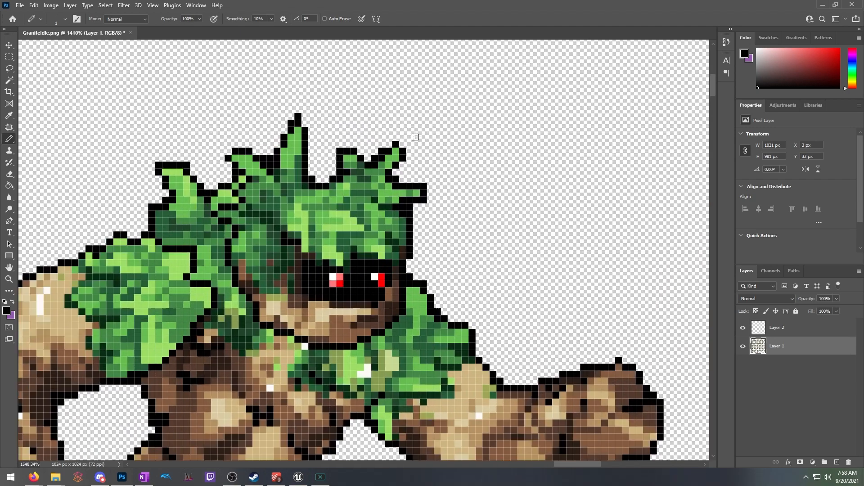
pyautogui.scroll(-10, 356, 252)
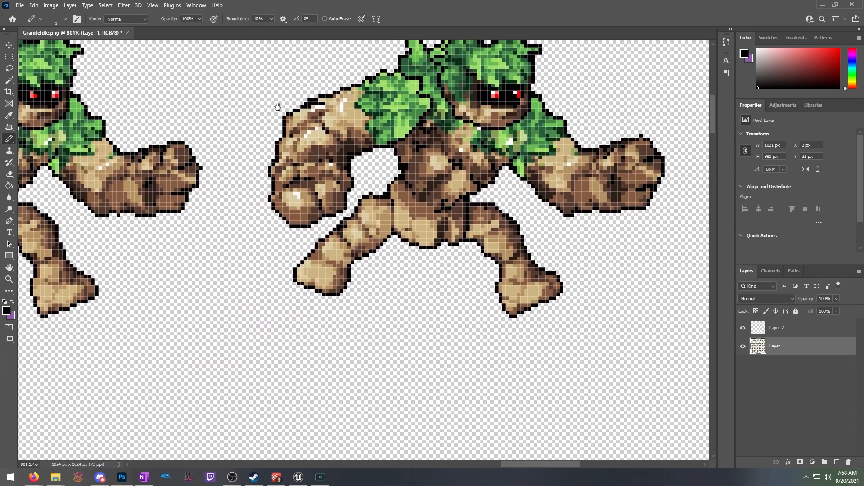
pyautogui.moveTo(277, 107); pyautogui.dragTo(547, 245)
pyautogui.moveTo(270, 228); pyautogui.dragTo(461, 214)
pyautogui.moveTo(117, 172); pyautogui.dragTo(387, 169)
pyautogui.scroll(10, 387, 169)
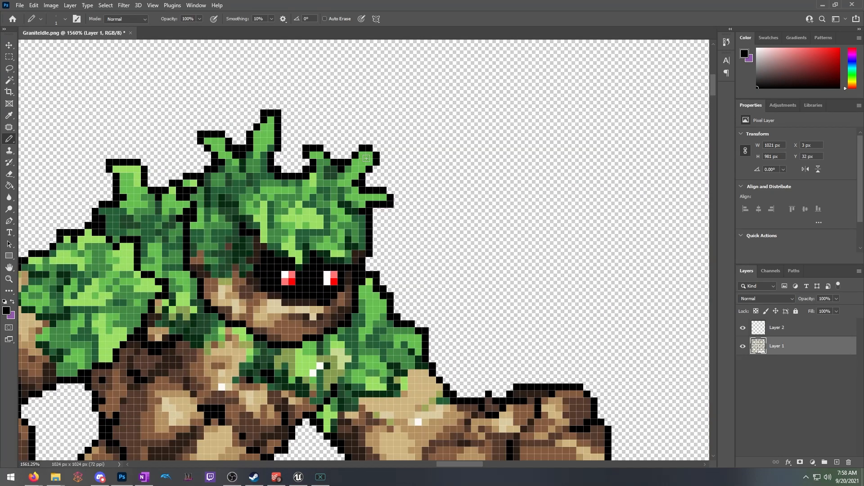
pyautogui.scroll(-10, 428, 257)
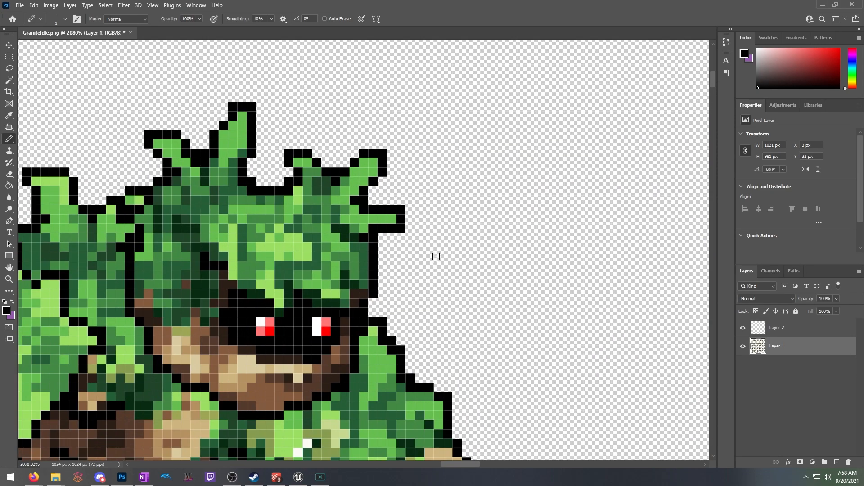
# Step: Review the top-row frames at normal size and the sprite sheet as a whole
pyautogui.scroll(-4, 400, 162)
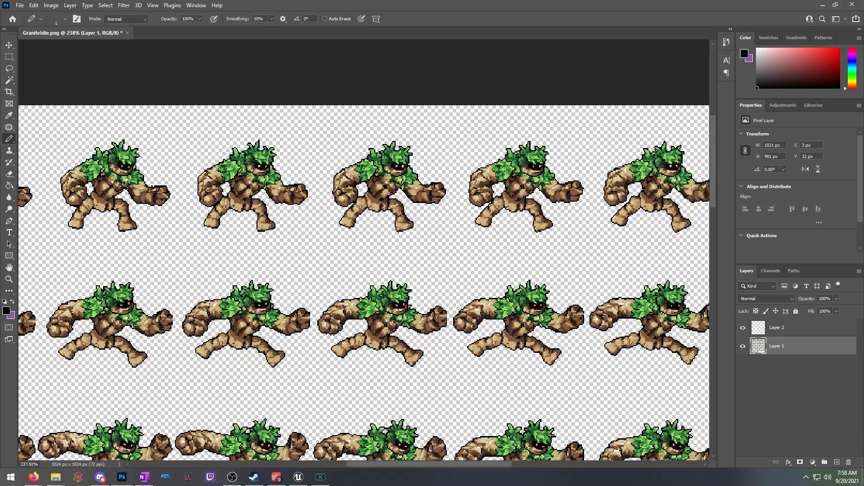
pyautogui.scroll(4, 304, 194)
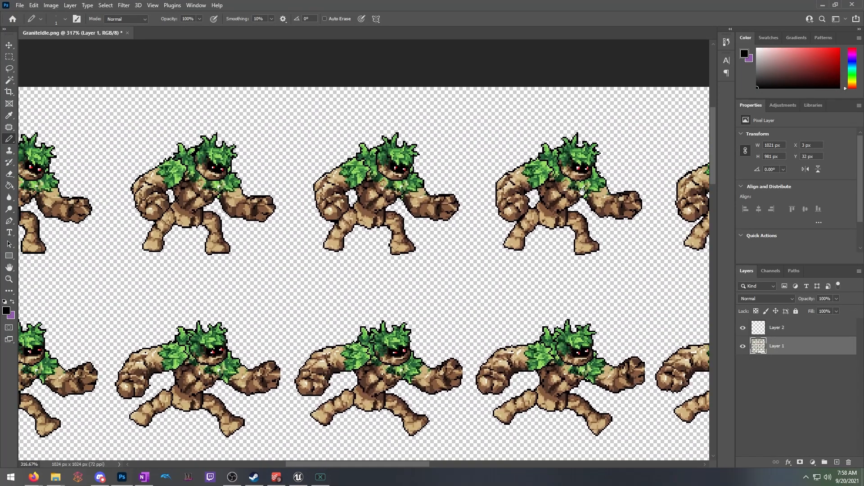
pyautogui.scroll(-3, 302, 195)
pyautogui.moveTo(466, 366); pyautogui.dragTo(344, 216)
pyautogui.scroll(-6, 344, 216)
pyautogui.moveTo(434, 301); pyautogui.dragTo(384, 240)
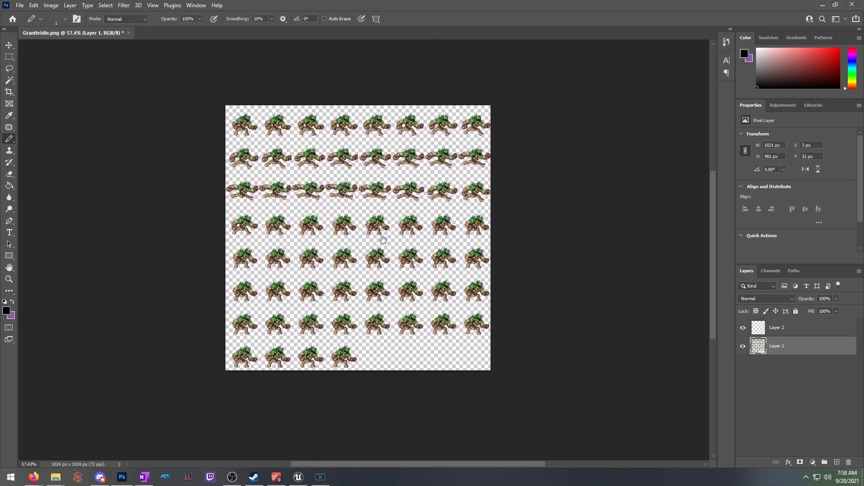
pyautogui.scroll(2, 353, 140)
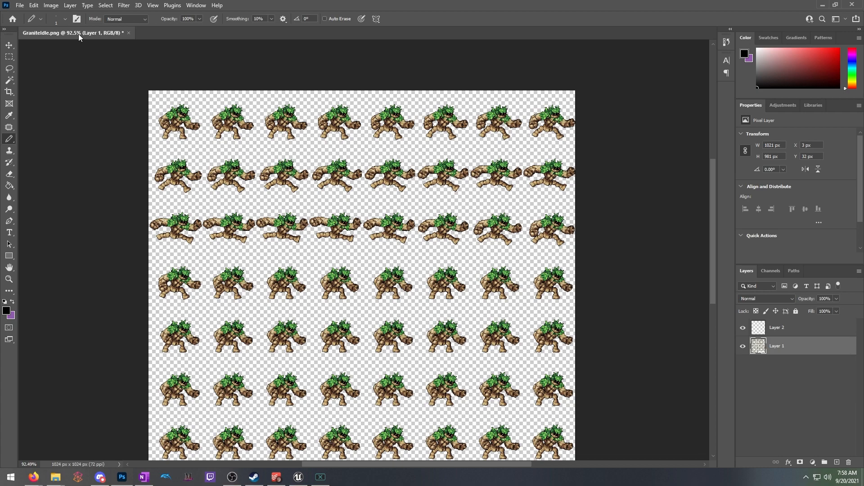
# Step: Save a PNG copy of the edited sprite sheet over the existing GraniteIdle.png and switch to Smack Studio
pyautogui.hotkey('ctrl', 'shift', 's')
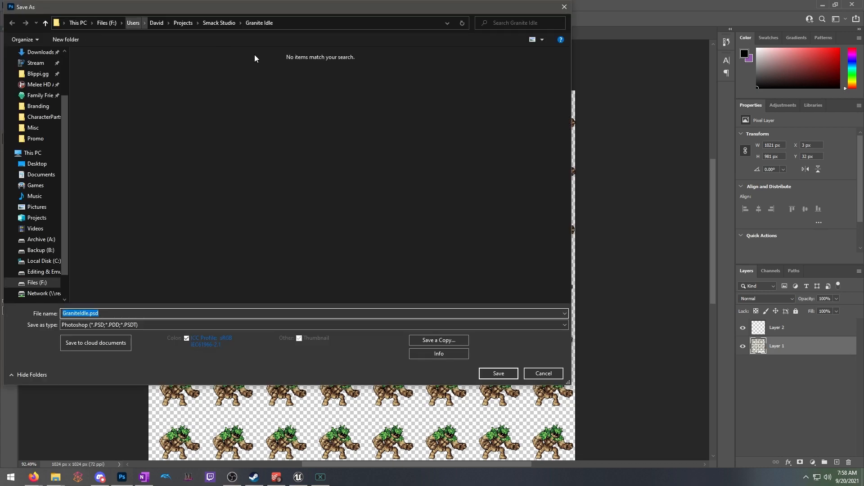
pyautogui.click(543, 374)
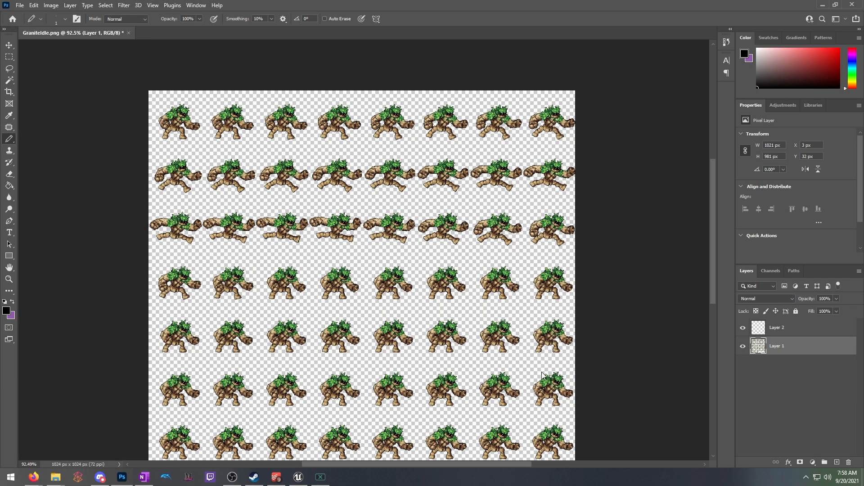
pyautogui.hotkey('ctrl', 'alt', 's')
pyautogui.click(175, 324)
pyautogui.click(176, 324)
pyautogui.click(100, 73)
pyautogui.click(499, 386)
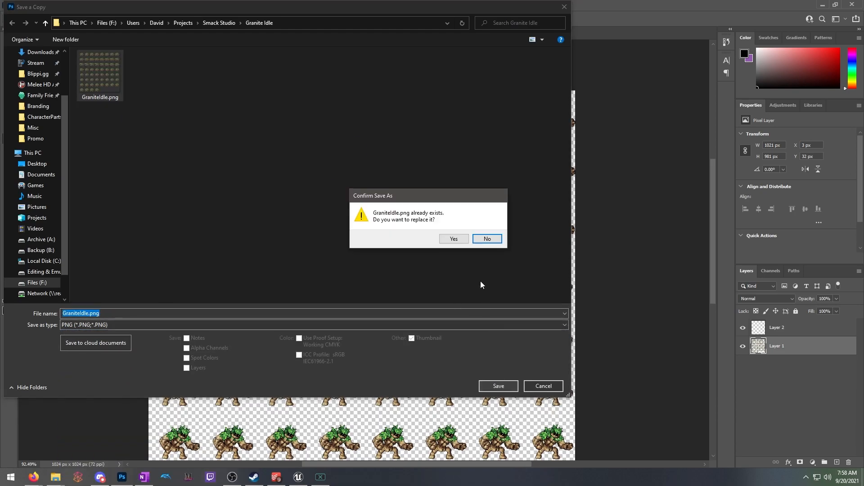
pyautogui.click(451, 240)
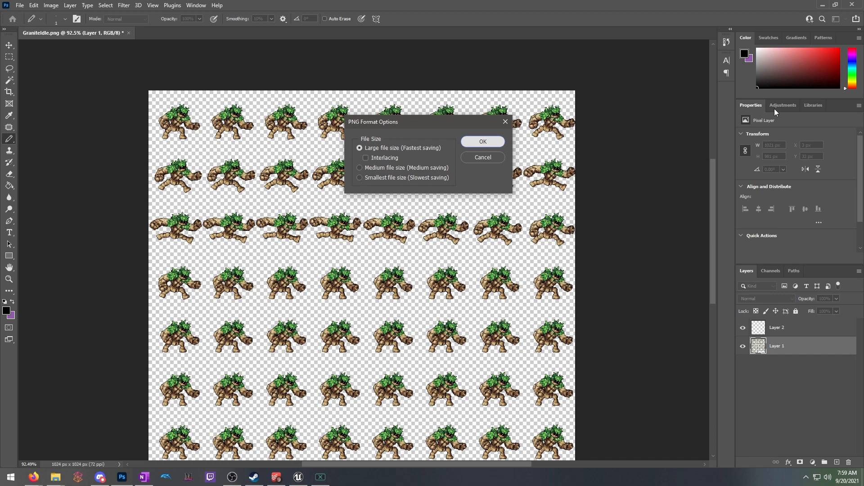
pyautogui.click(481, 144)
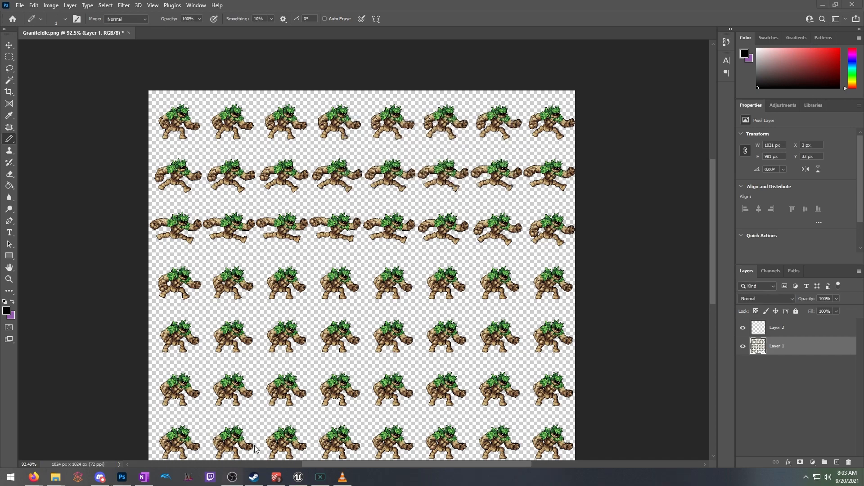
pyautogui.click(298, 477)
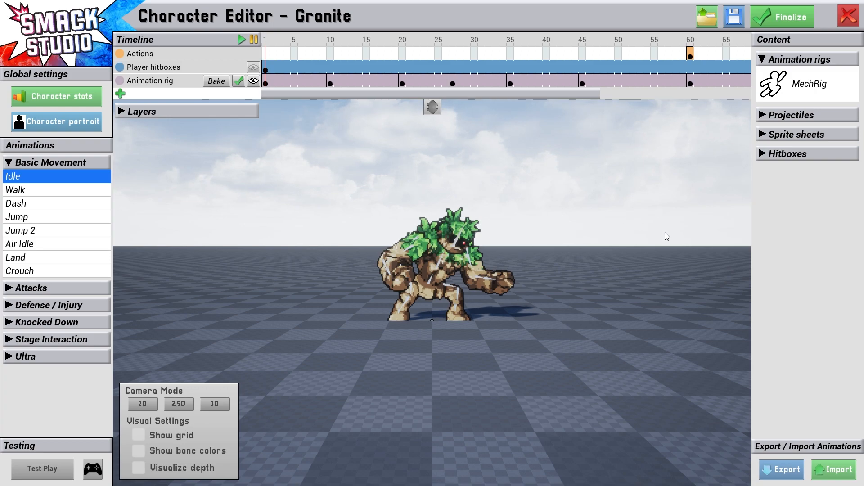
# Step: Import the GraniteIdle.png sprite sheet into the Idle animation as regular keyframes at interval 1, with zero sprite offsets
pyautogui.click(844, 465)
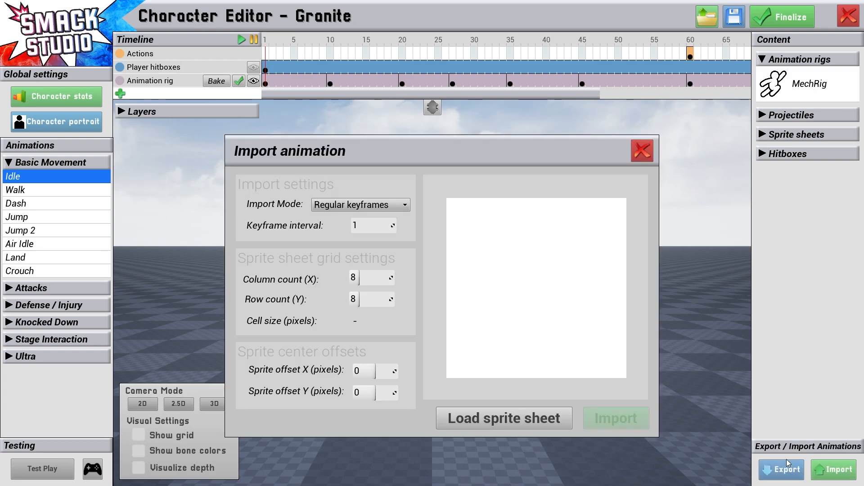
pyautogui.click(488, 415)
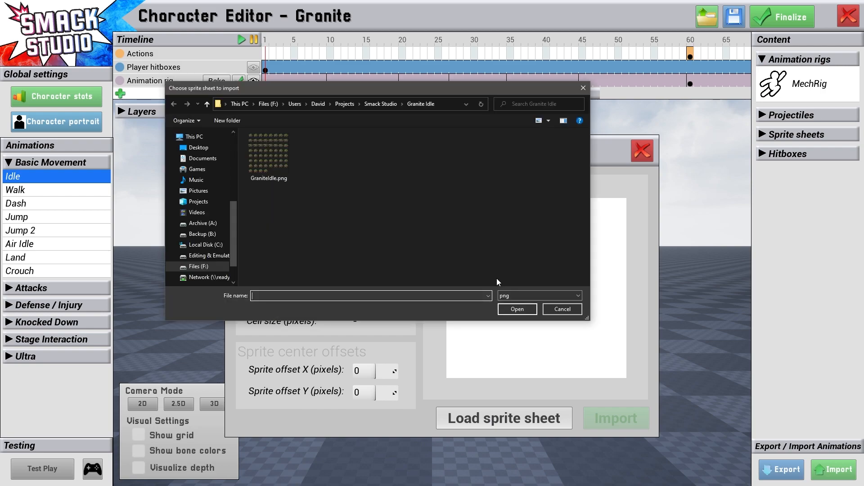
pyautogui.doubleClick(282, 159)
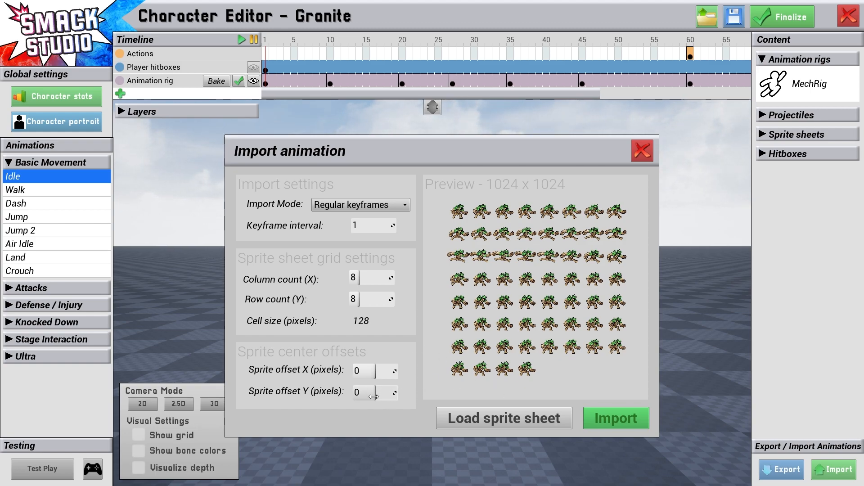
pyautogui.click(618, 421)
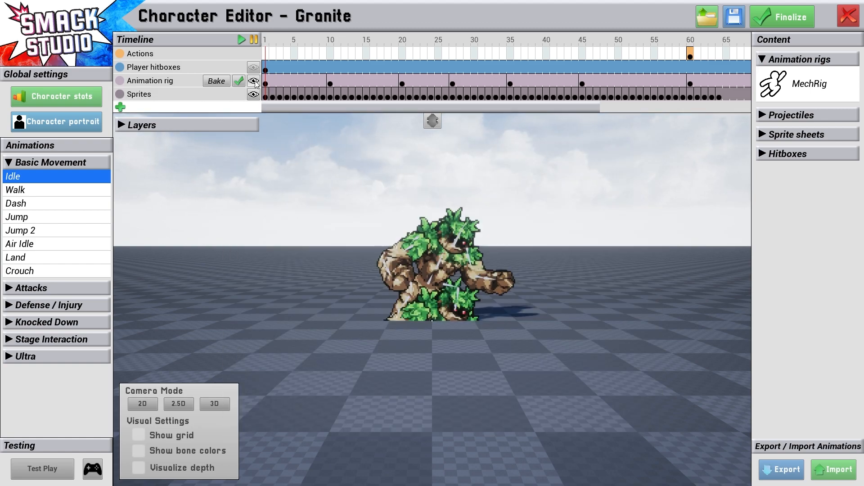
# Step: Hide the animation rig and check the imported sprite's height relative to the ground
pyautogui.click(254, 81)
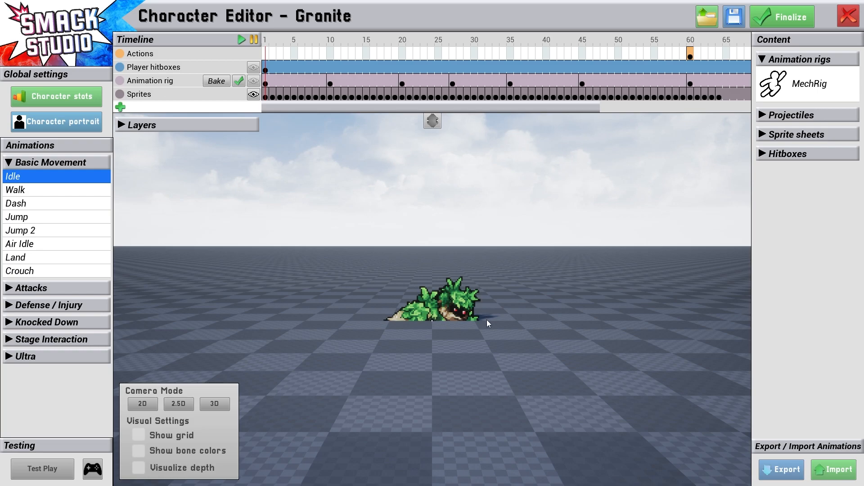
pyautogui.press('s')
pyautogui.press('w')
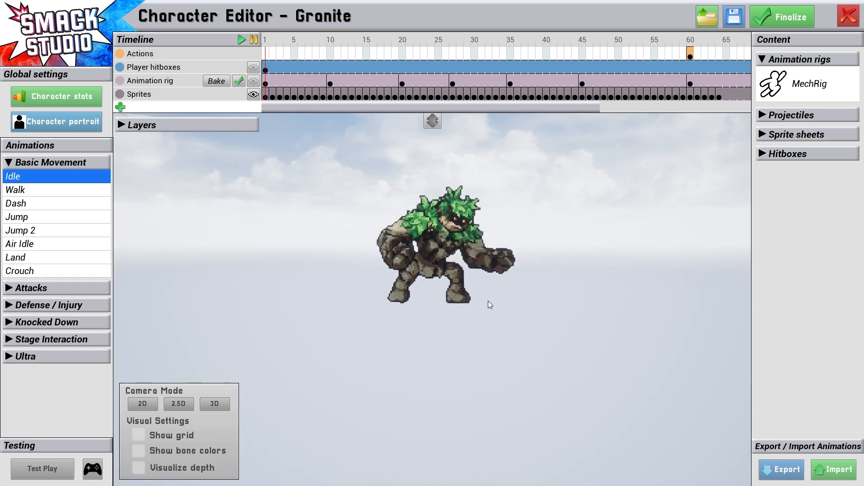
pyautogui.press('s')
pyautogui.press('w')
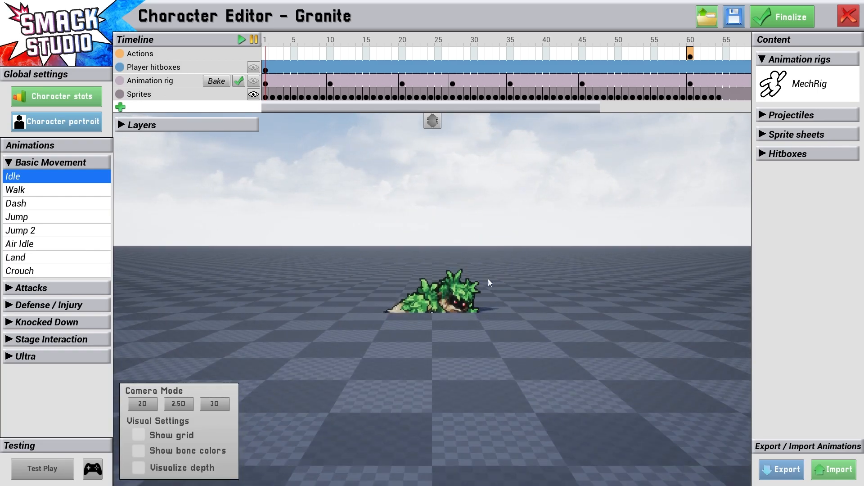
# Step: Delete the Sprites track from the timeline and show the animation rig again
pyautogui.click(191, 97)
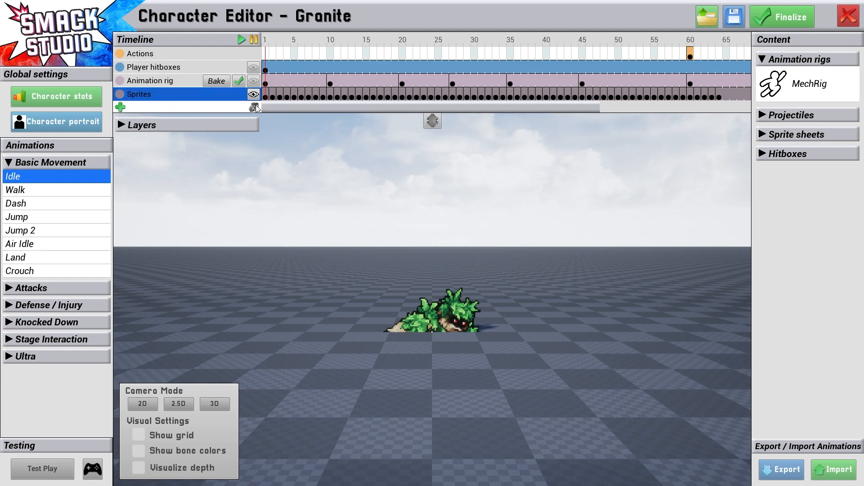
pyautogui.click(255, 107)
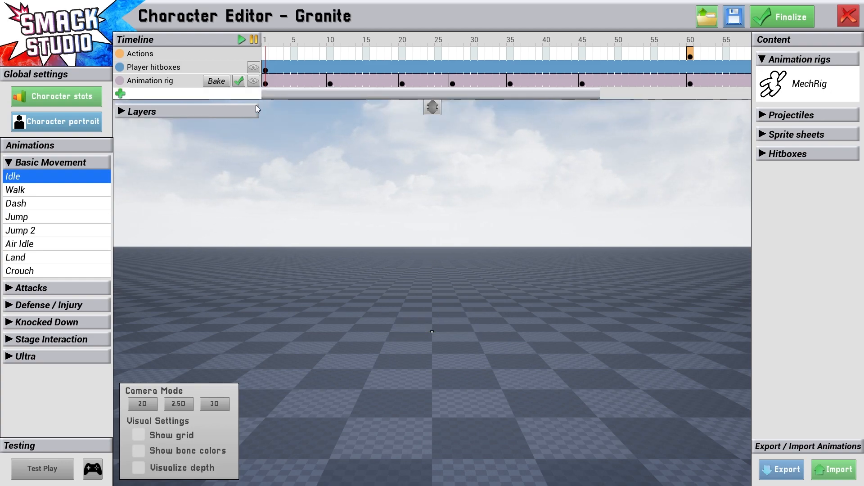
pyautogui.click(256, 81)
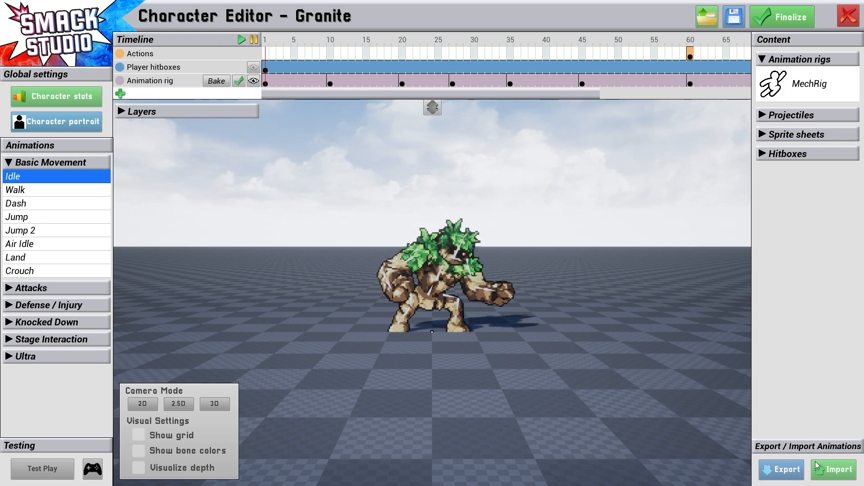
# Step: Import GraniteIdle.png into the Idle animation again, adjusting the vertical sprite offset to line the sprites up with the rig
pyautogui.click(830, 476)
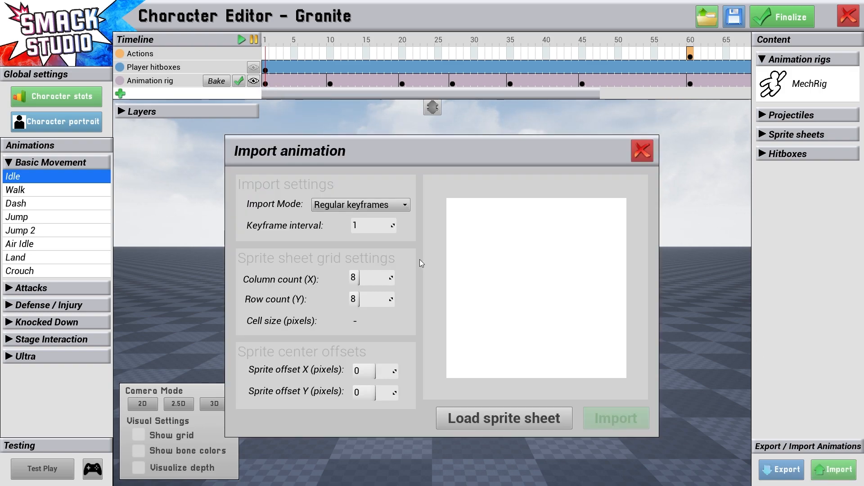
pyautogui.click(504, 415)
pyautogui.doubleClick(271, 159)
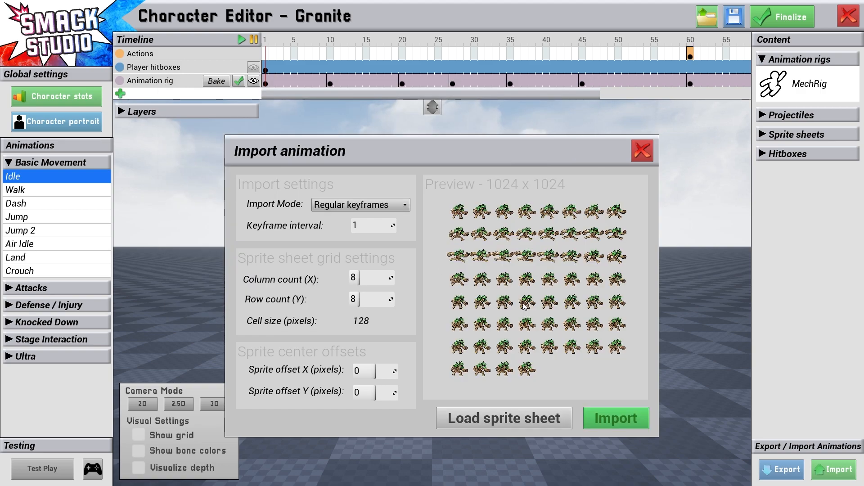
pyautogui.click(382, 392)
pyautogui.press('BackSpace')
pyautogui.write('-5')
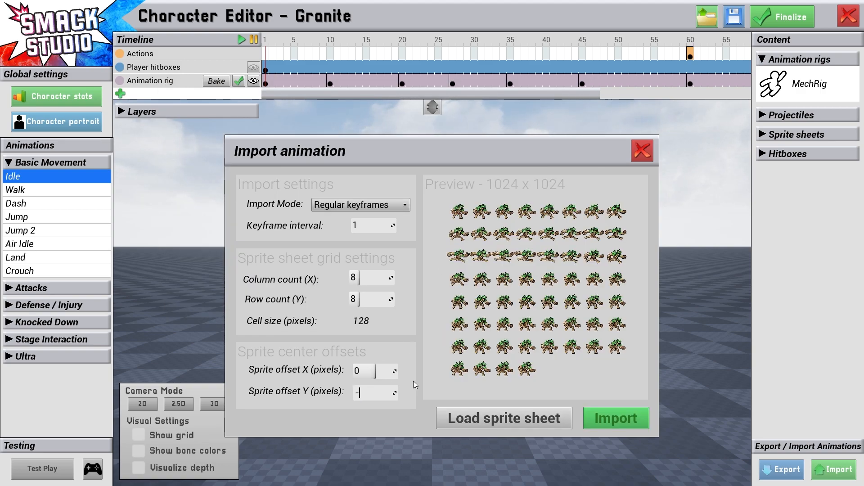
pyautogui.write('0')
pyautogui.hotkey('ctrl', 'a')
pyautogui.click(413, 392)
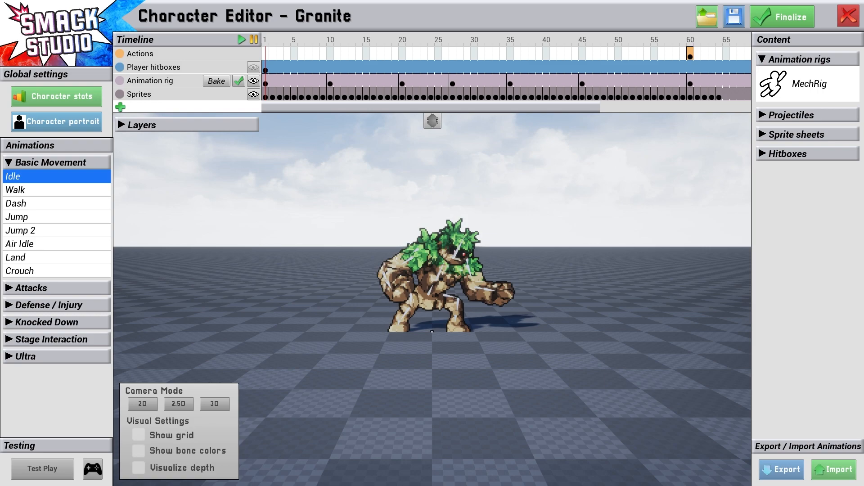
# Step: Compare the imported sprites with the animation rig at frames 10 and 20, toggling the sprites' visibility
pyautogui.scroll(2, 402, 131)
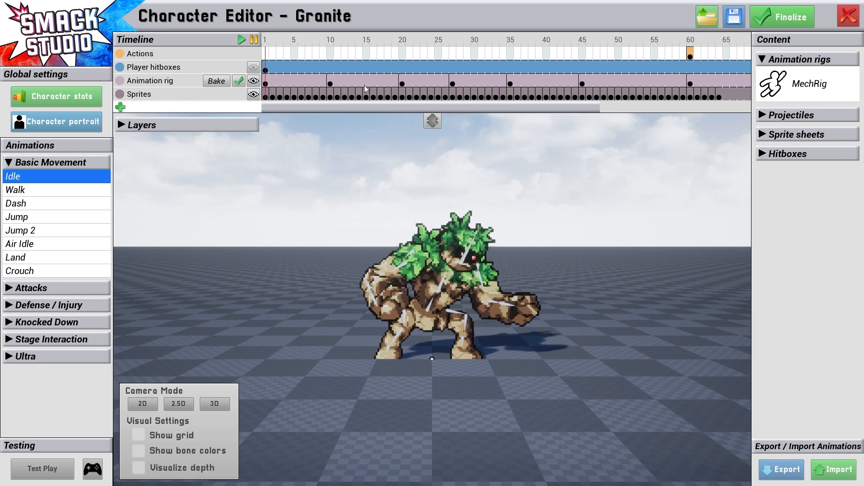
pyautogui.scroll(1, 490, 248)
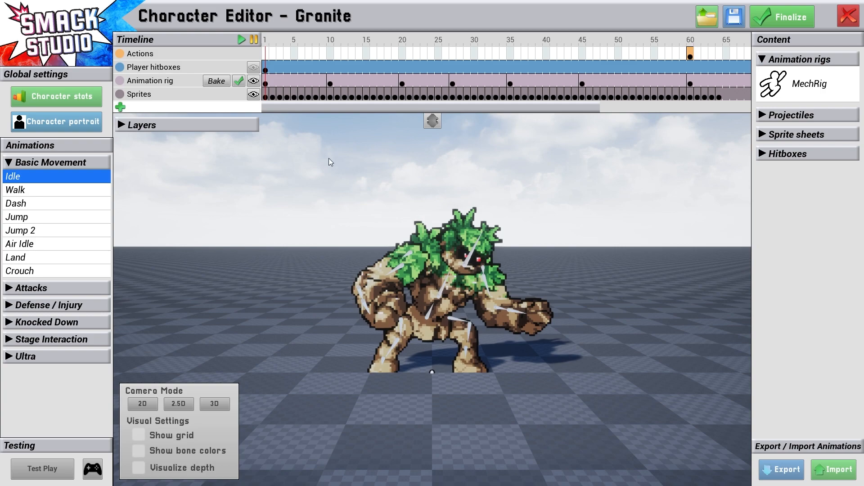
pyautogui.click(331, 84)
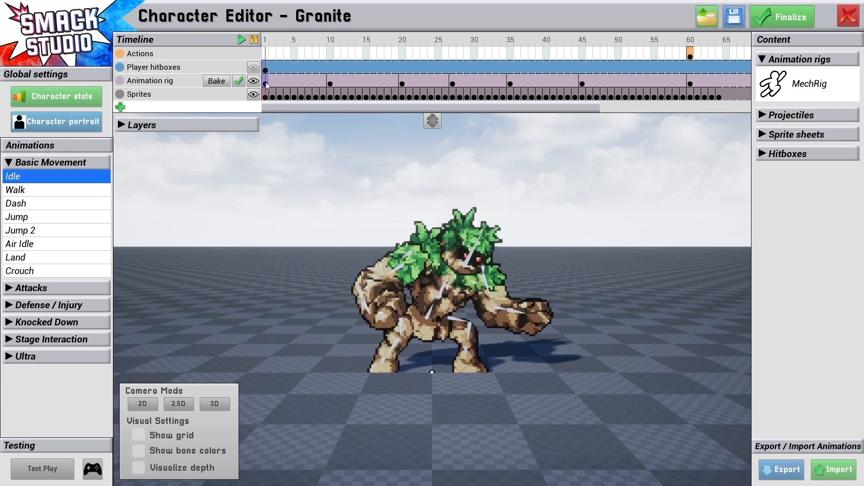
pyautogui.click(403, 84)
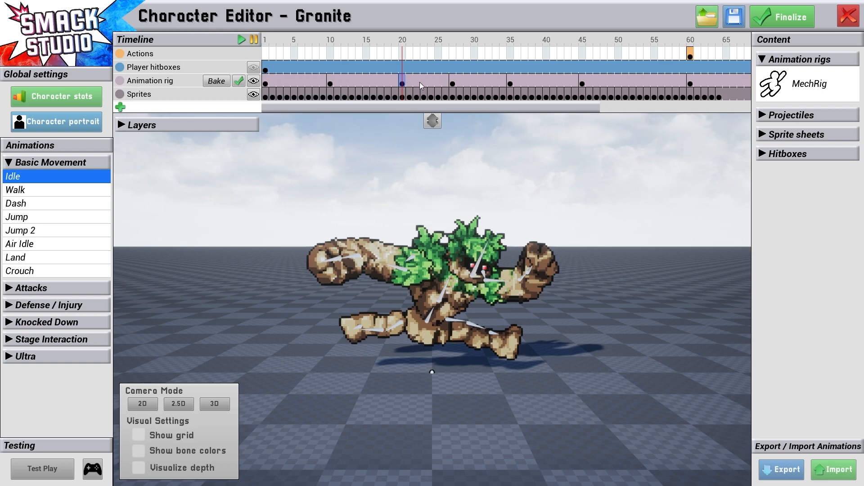
pyautogui.click(253, 94)
pyautogui.click(254, 94)
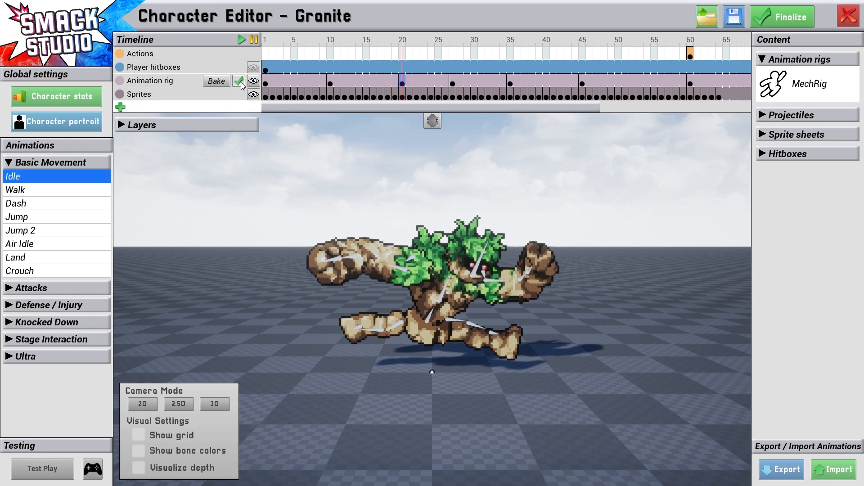
pyautogui.click(329, 84)
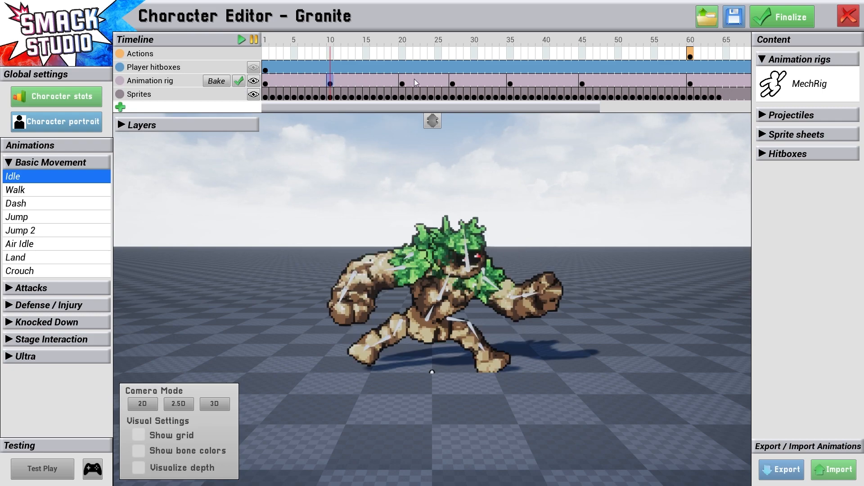
# Step: Toggle the rig's bone overlay at frame 10 and examine the early frames around frame 5
pyautogui.click(238, 83)
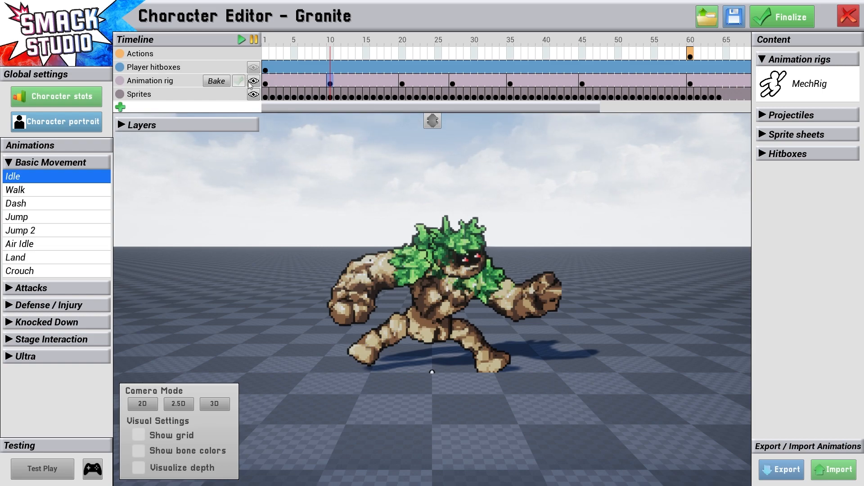
pyautogui.click(240, 83)
pyautogui.click(239, 82)
pyautogui.click(239, 82)
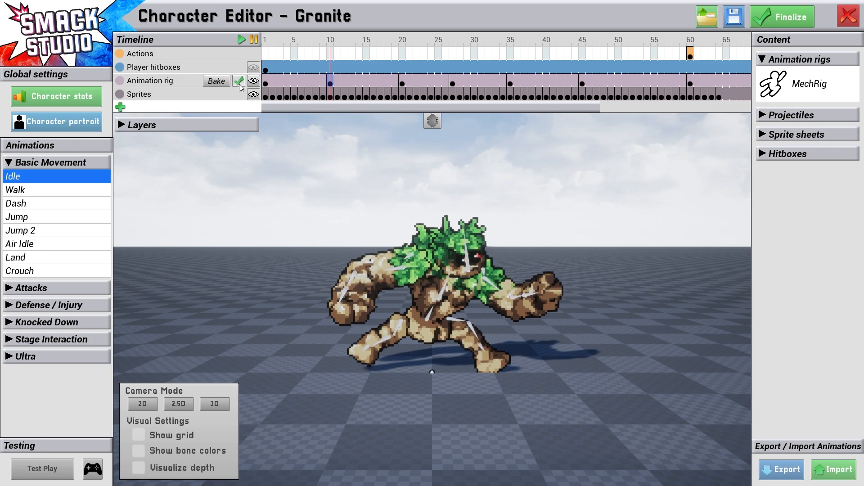
pyautogui.click(240, 83)
pyautogui.click(295, 84)
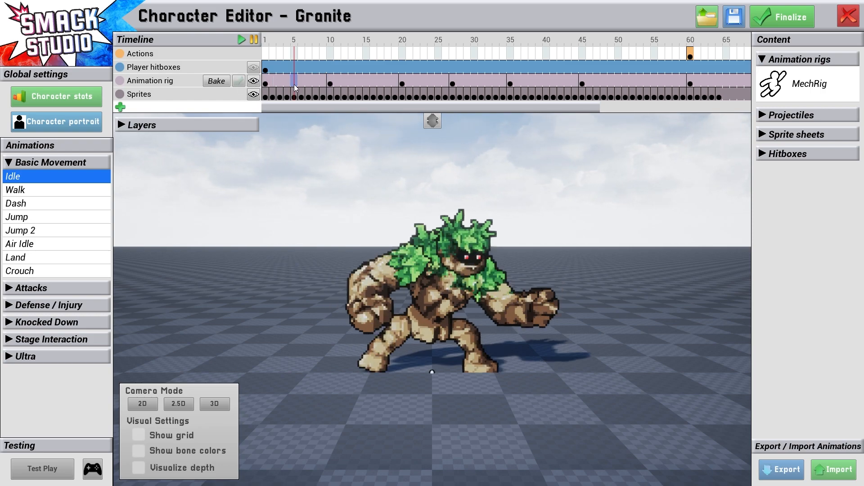
pyautogui.click(272, 83)
pyautogui.click(281, 83)
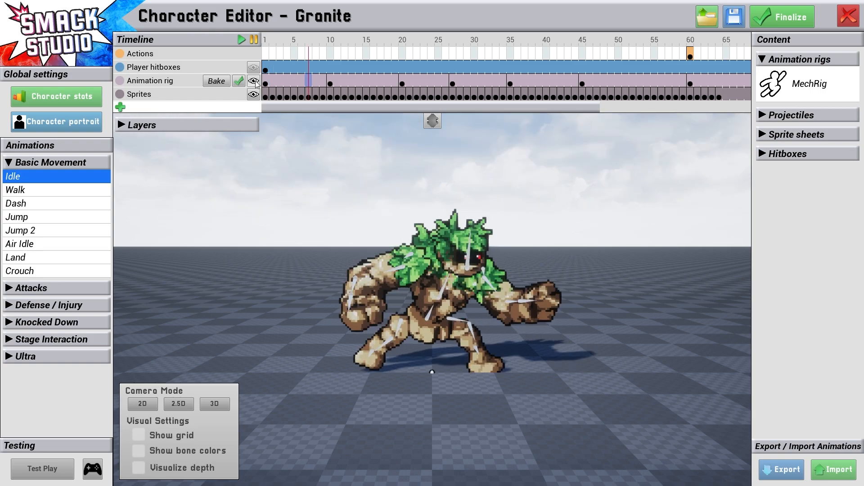
# Step: Examine the retouched face up close at frame 7, toggling the sprites' visibility, and view frame 10
pyautogui.click(254, 94)
pyautogui.scroll(5, 477, 268)
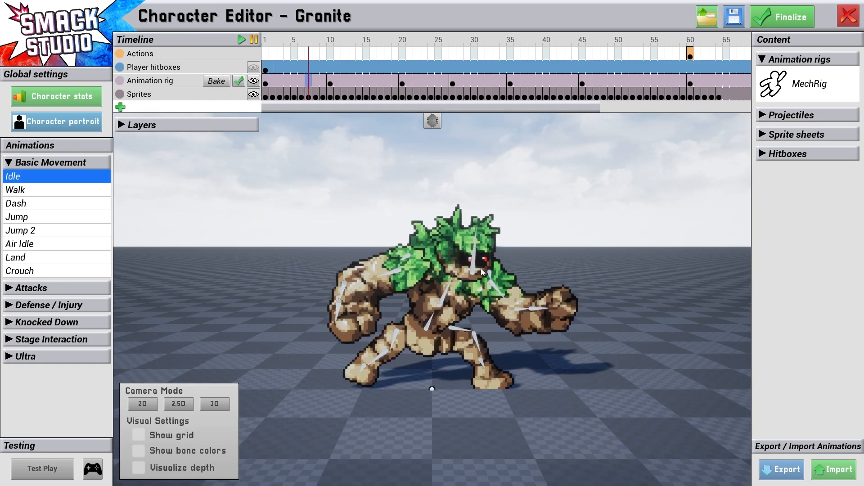
pyautogui.scroll(-2, 540, 299)
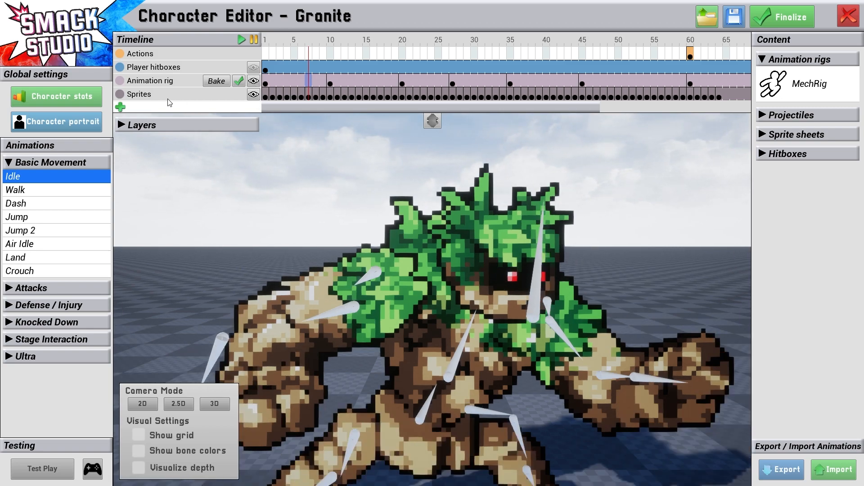
pyautogui.click(254, 95)
pyautogui.click(254, 94)
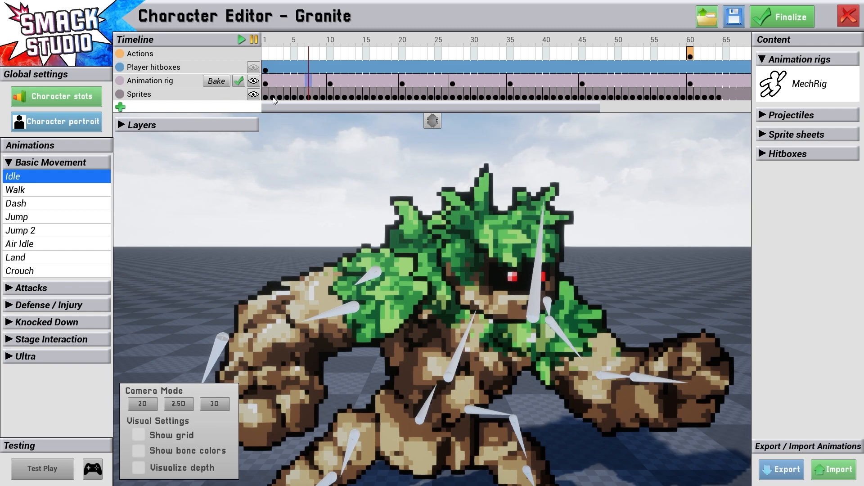
pyautogui.scroll(-3, 514, 279)
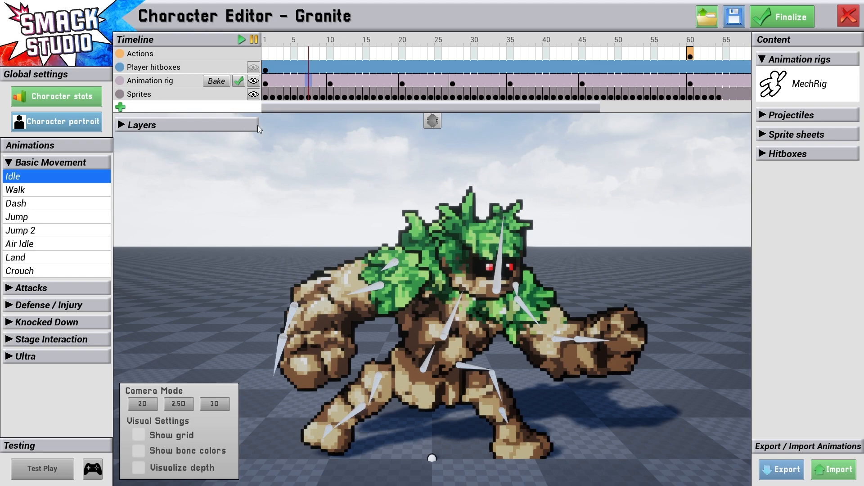
pyautogui.click(330, 84)
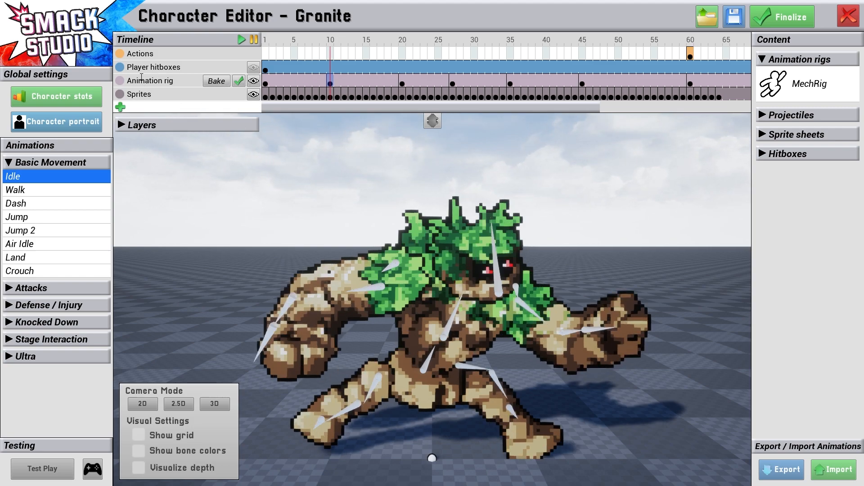
# Step: Turn the Sprites layer into an effect layer with glow 6.9, scale 1.3 and offsets X 83.5, Y 25 and Z -8.3
pyautogui.scroll(-3, 503, 257)
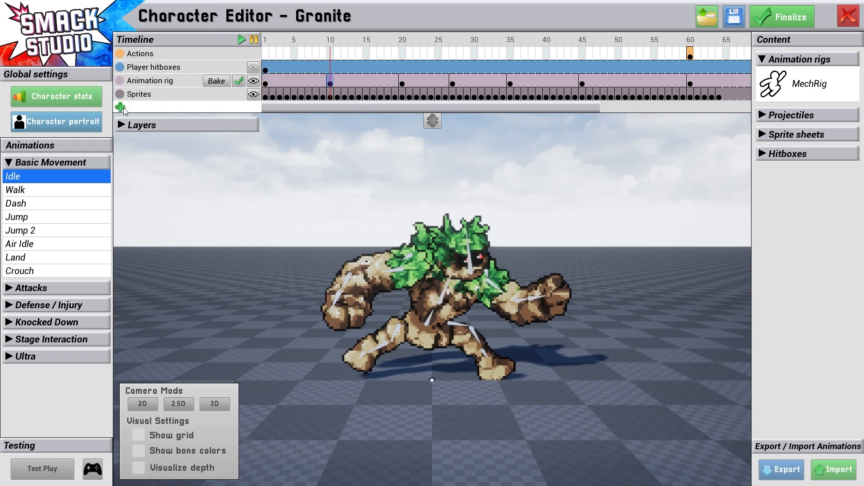
pyautogui.click(155, 94)
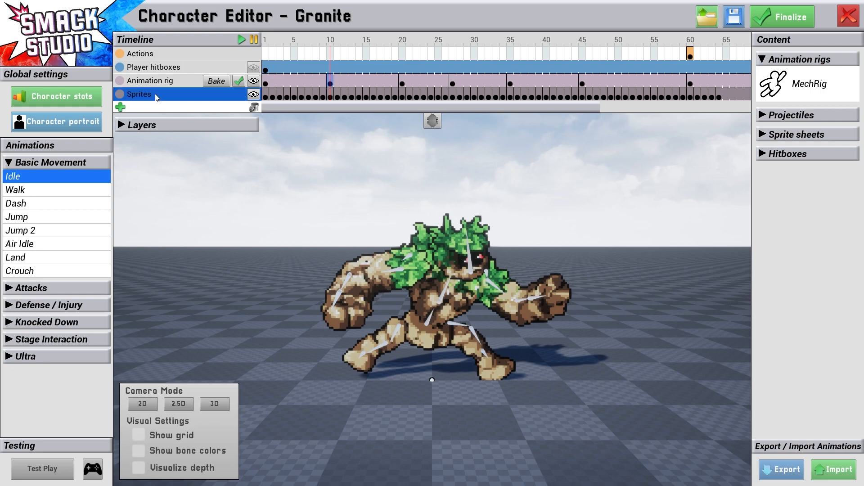
pyautogui.click(330, 97)
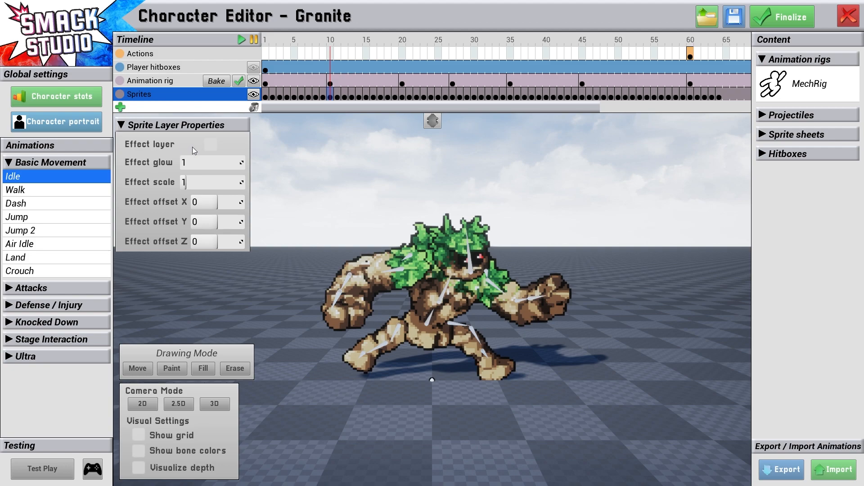
pyautogui.click(209, 145)
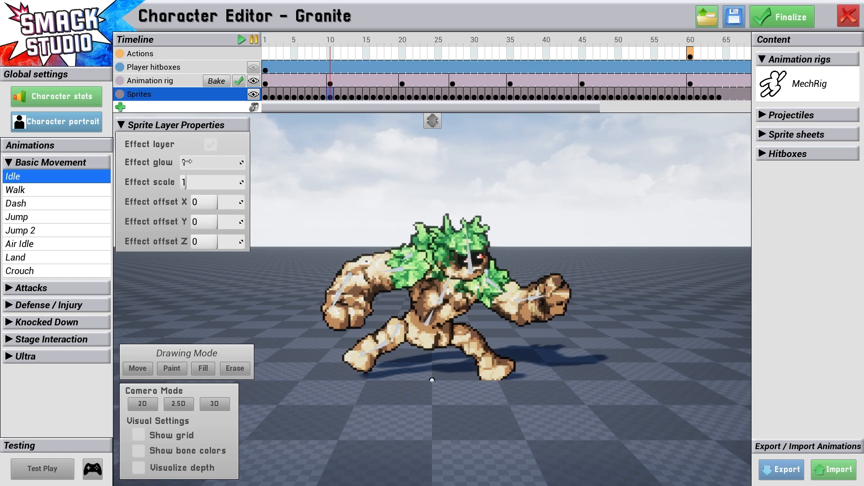
pyautogui.moveTo(184, 162); pyautogui.dragTo(221, 242)
pyautogui.moveTo(220, 221); pyautogui.dragTo(217, 242)
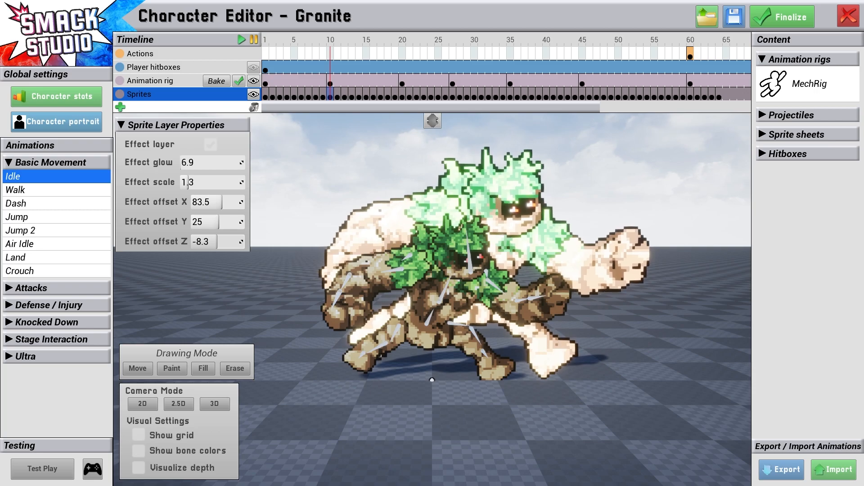
# Step: Check the effect layer at frames 9, 3 and 1 of the Idle animation and in a brief test play
pyautogui.click(322, 97)
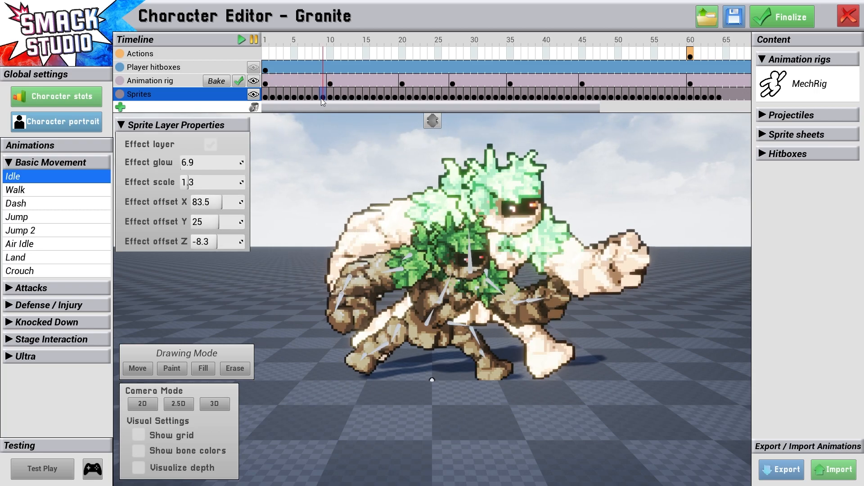
pyautogui.click(280, 97)
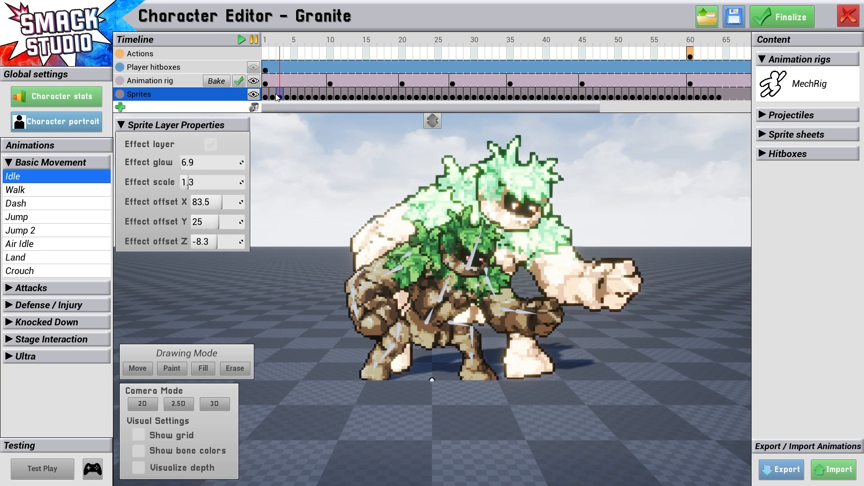
pyautogui.click(268, 96)
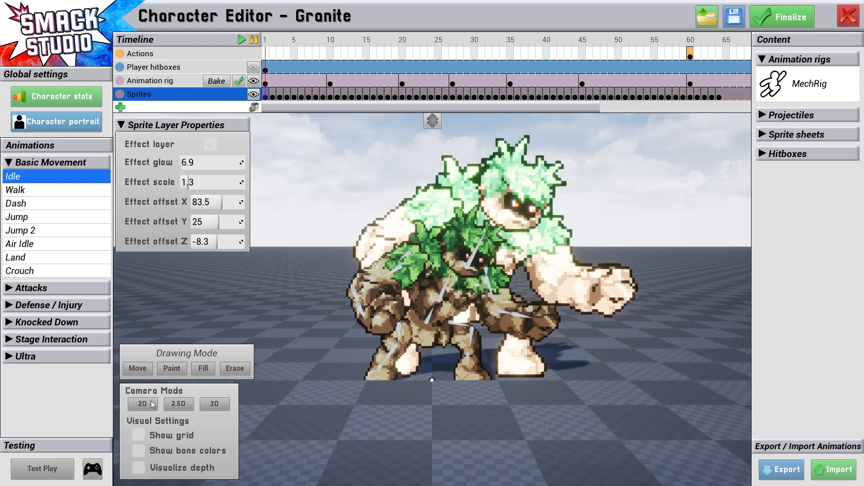
pyautogui.click(65, 468)
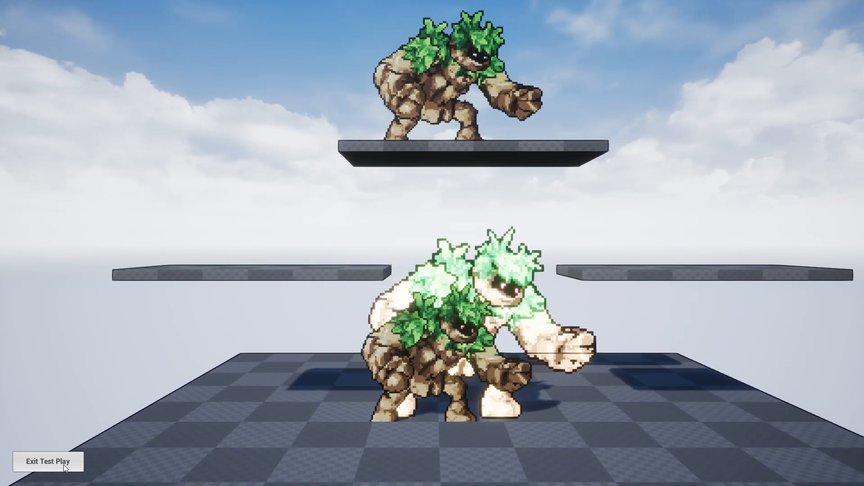
pyautogui.click(63, 464)
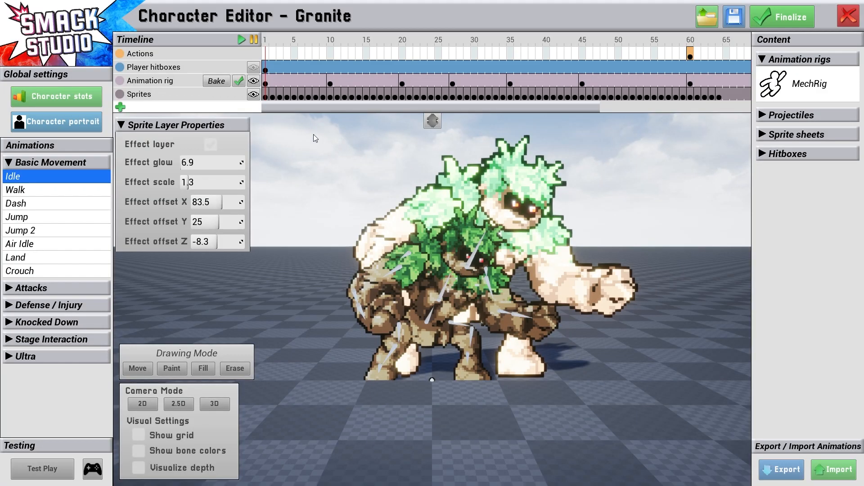
# Step: Delete the Sprites layer from the Idle timeline and select the animation rig's keyframe at frame 1
pyautogui.click(190, 96)
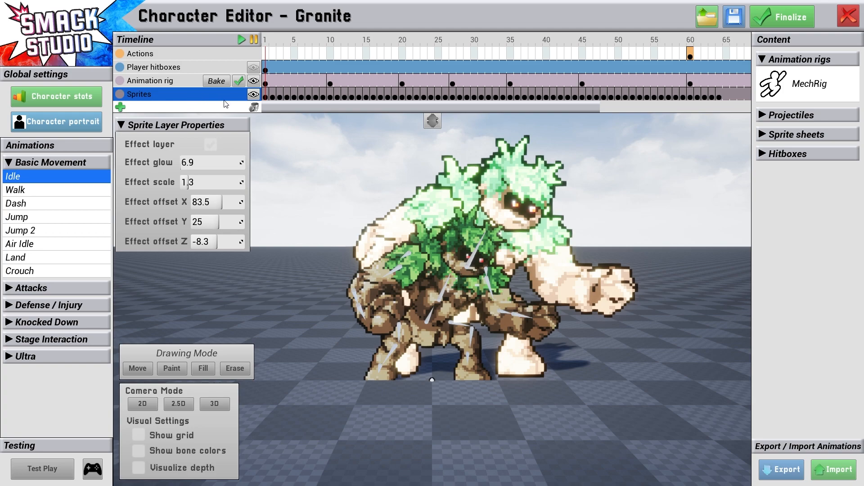
pyautogui.click(256, 107)
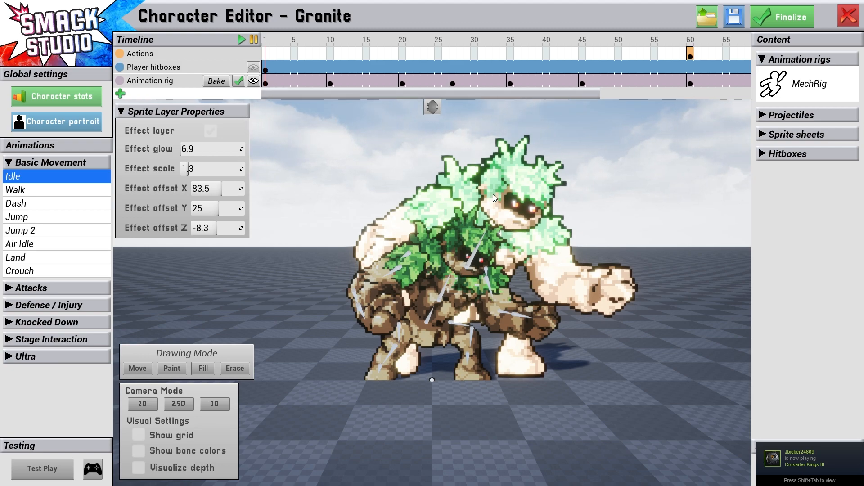
pyautogui.click(280, 79)
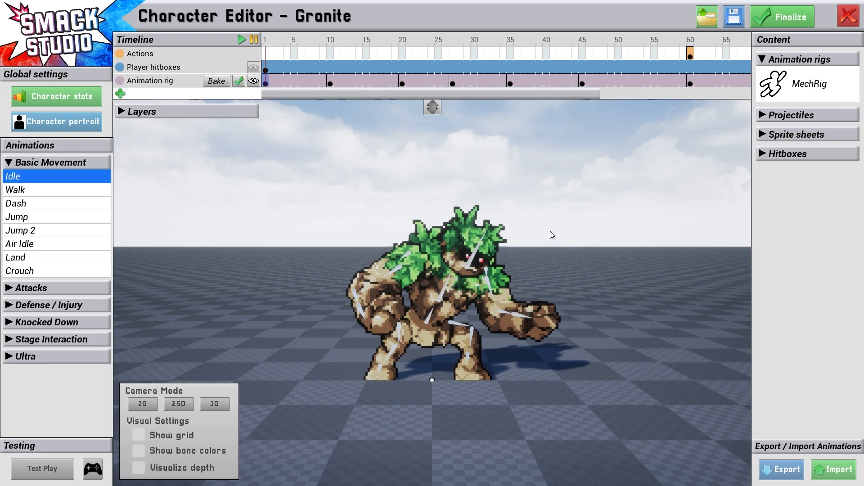
# Step: Import the Granite idle sprite sheet into the Idle animation again with a vertical sprite offset of -50 pixels
pyautogui.click(833, 469)
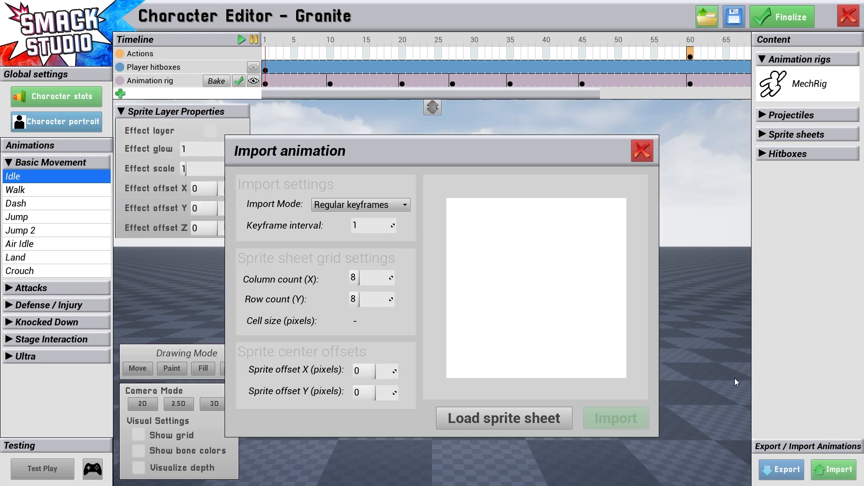
pyautogui.click(504, 418)
pyautogui.doubleClick(285, 169)
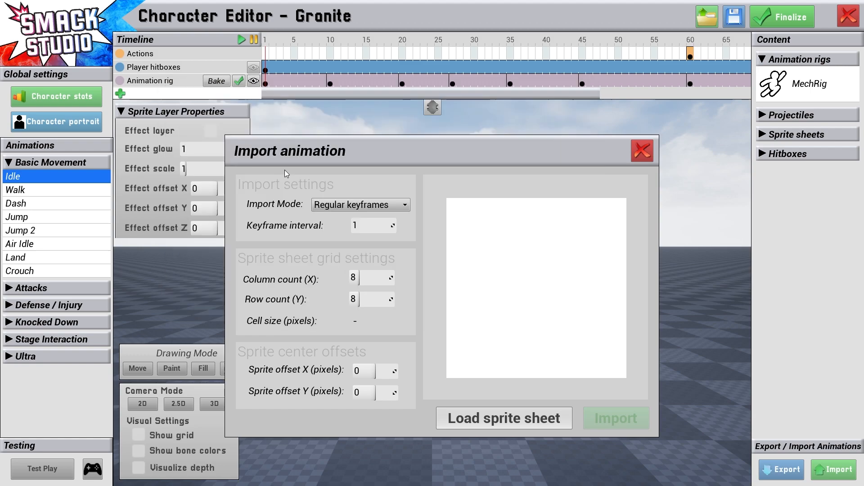
pyautogui.click(373, 395)
pyautogui.write('-5')
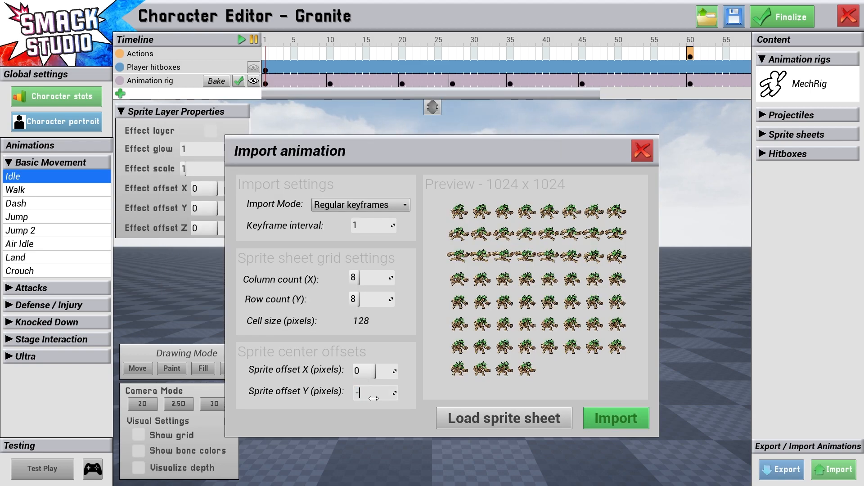
pyautogui.click(393, 383)
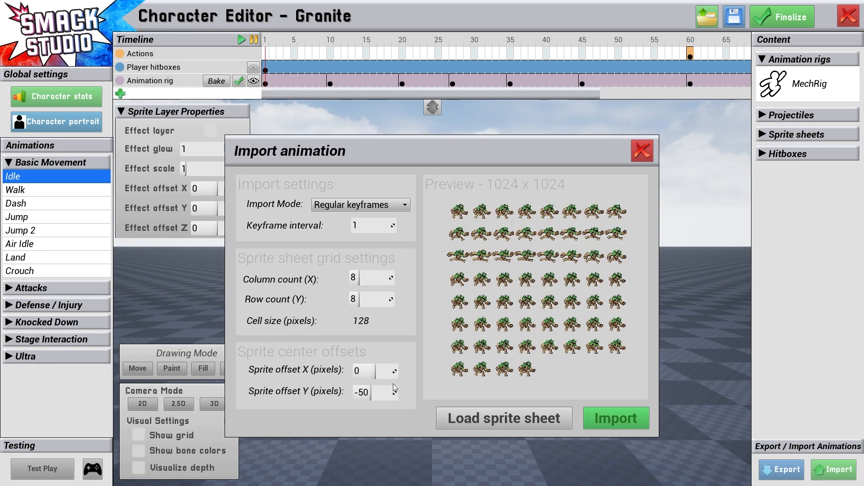
pyautogui.click(627, 420)
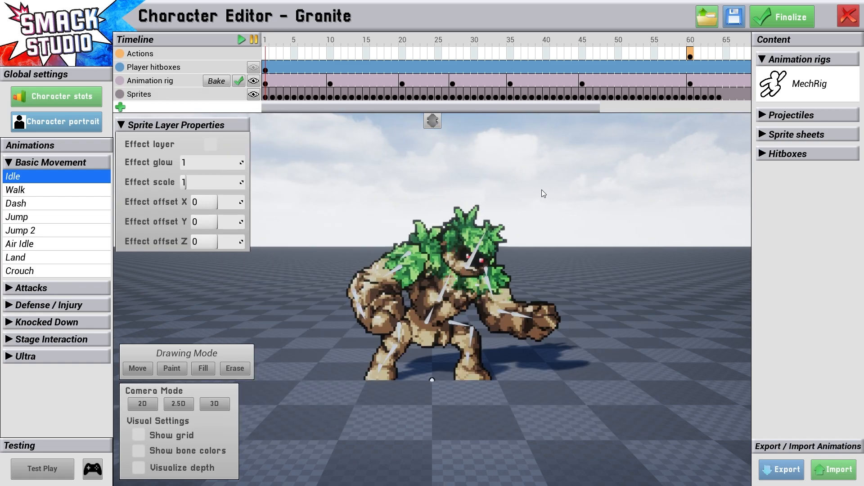
# Step: Compare the animation rig keyframes at frames 1 and 10 with the imported sprite at frame 10
pyautogui.click(330, 83)
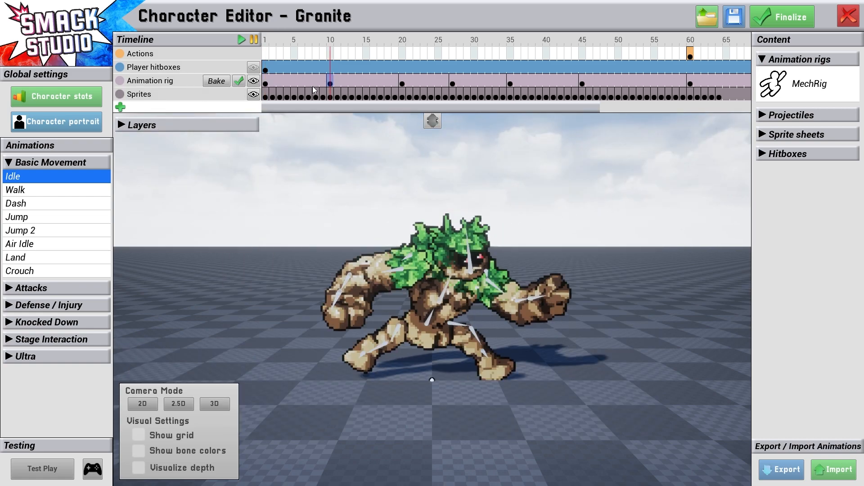
pyautogui.click(266, 83)
pyautogui.click(330, 81)
pyautogui.click(330, 97)
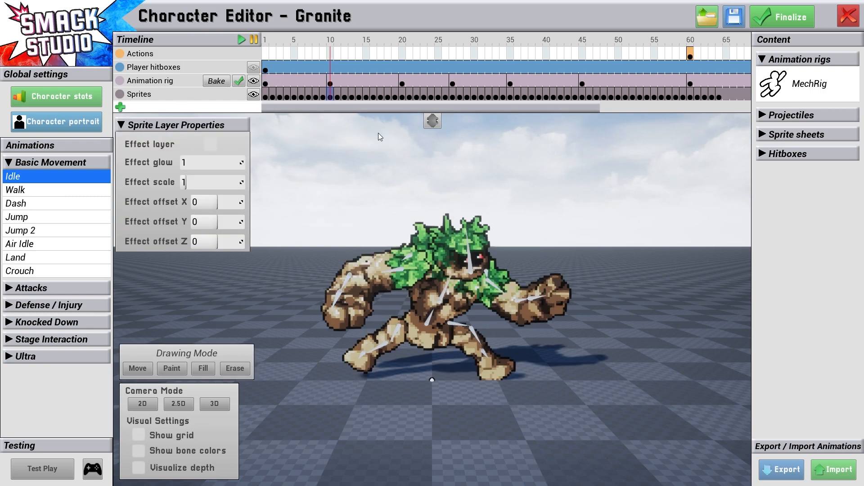
pyautogui.scroll(2, 463, 279)
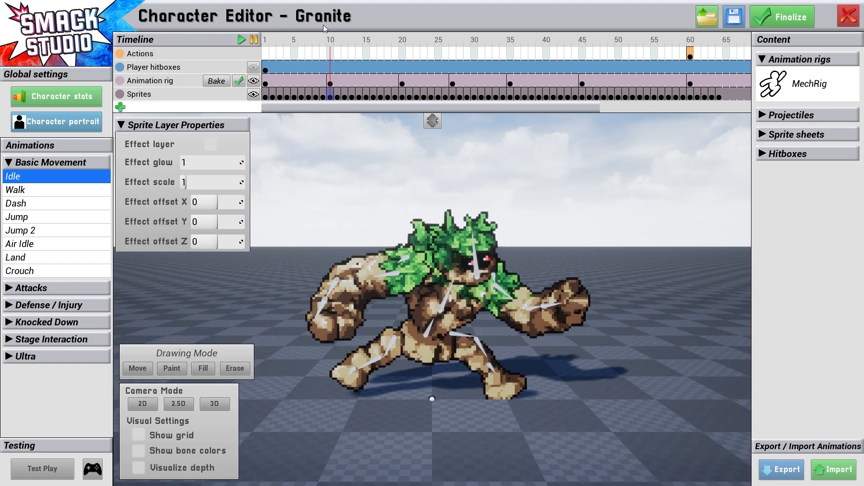
pyautogui.click(330, 80)
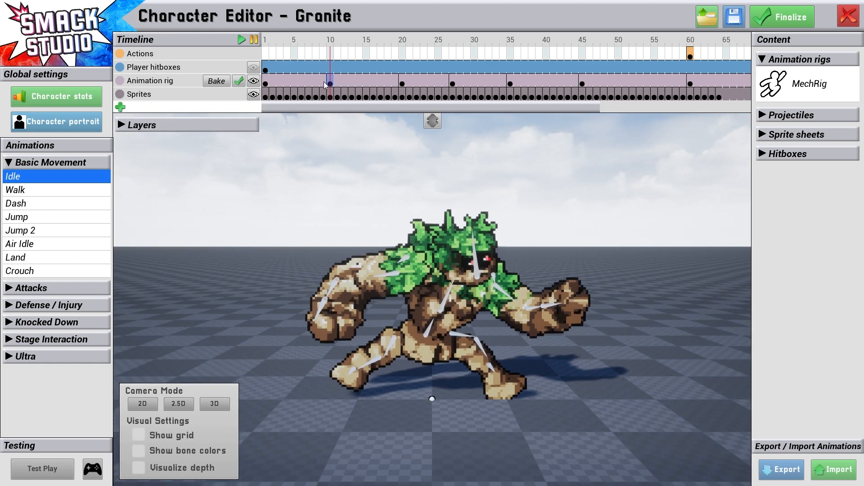
pyautogui.click(331, 96)
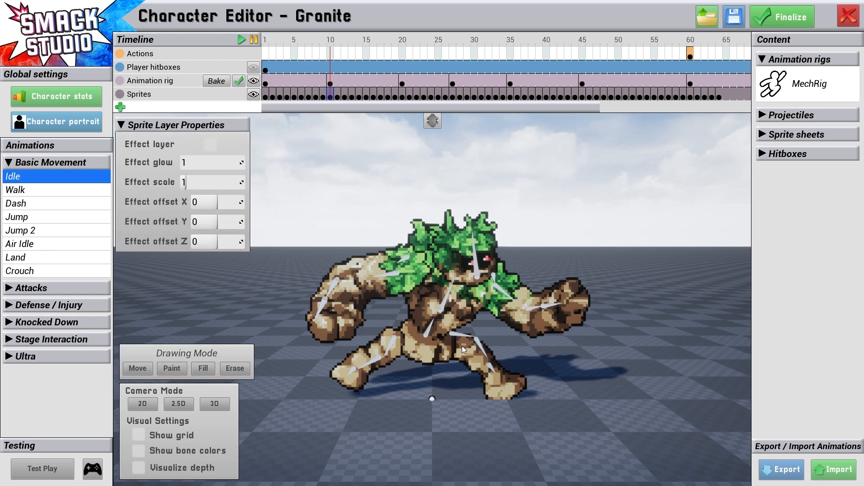
# Step: Activate the Paint drawing mode for the frame 10 sprite and set the brush color to black (000000)
pyautogui.scroll(2, 470, 366)
pyautogui.click(171, 368)
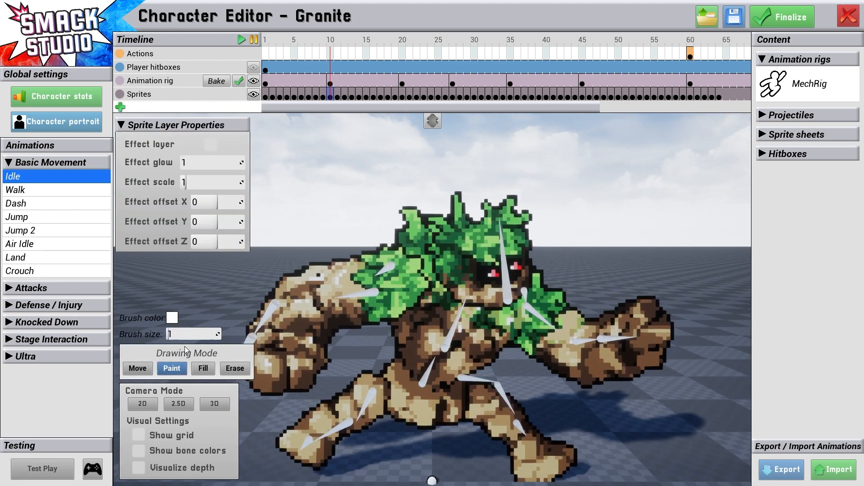
pyautogui.click(172, 319)
pyautogui.click(237, 221)
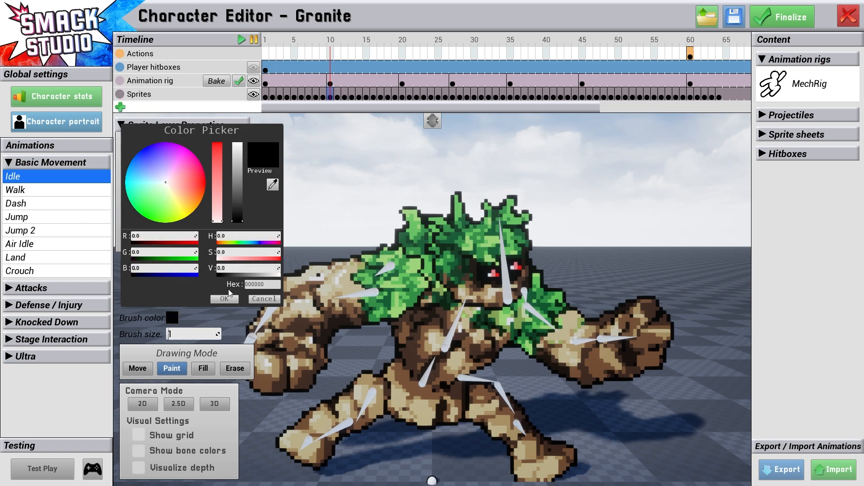
pyautogui.click(225, 299)
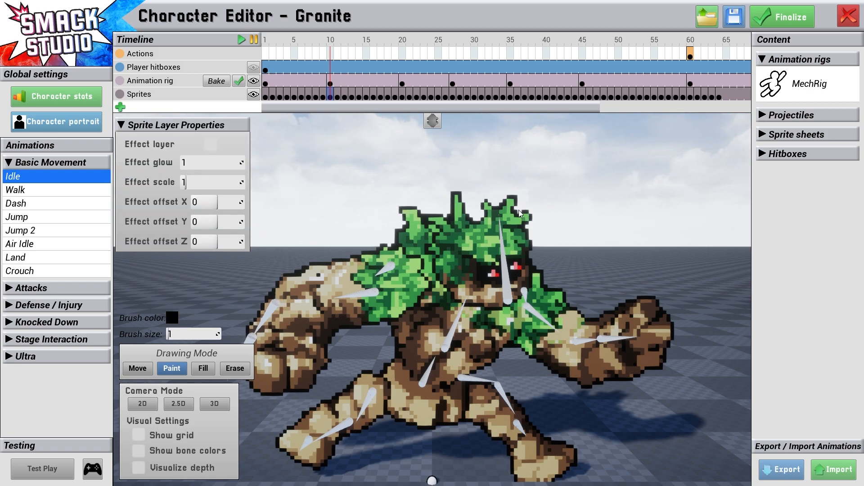
# Step: Examine the character's face across the neighbouring sprite frames from 8 to 11
pyautogui.press('Right')
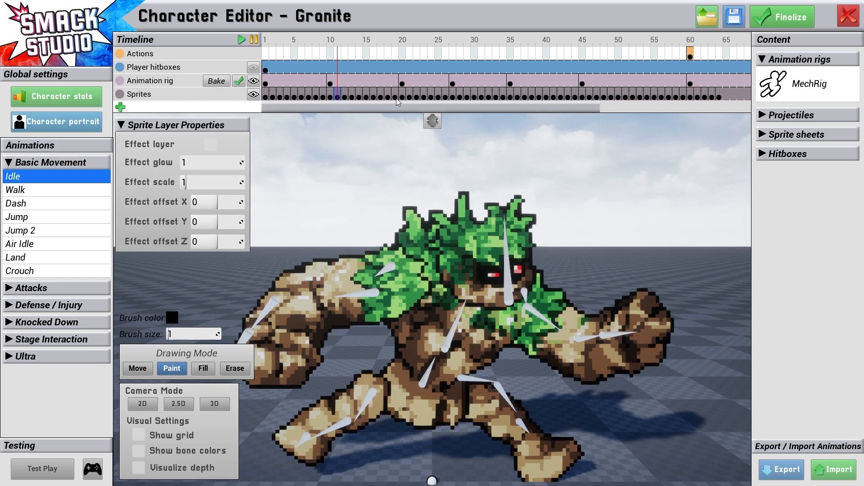
pyautogui.scroll(2, 493, 288)
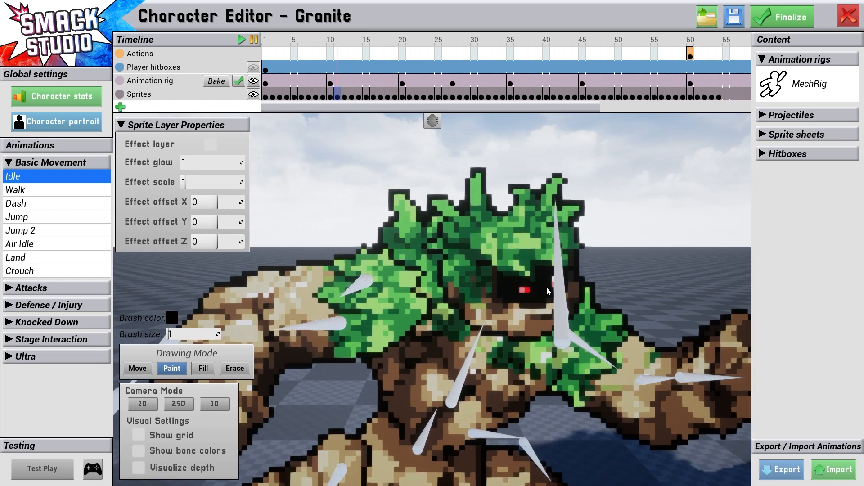
pyautogui.scroll(-3, 547, 289)
pyautogui.click(325, 97)
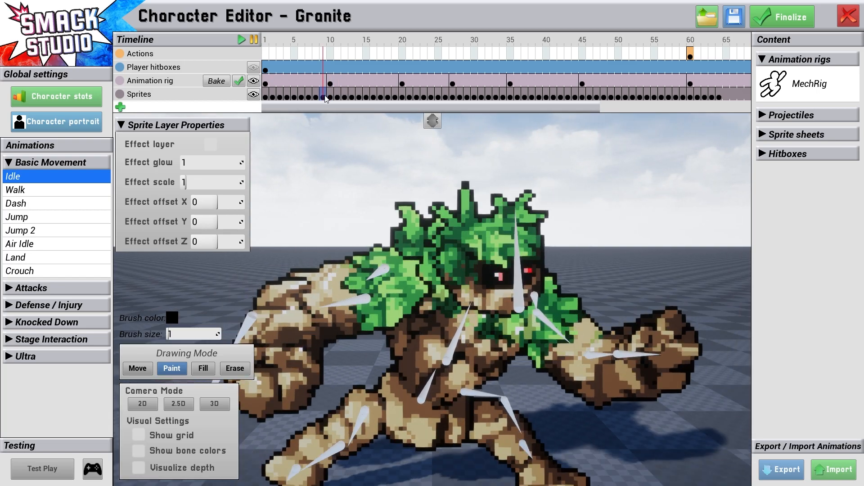
pyautogui.click(318, 97)
pyautogui.click(337, 97)
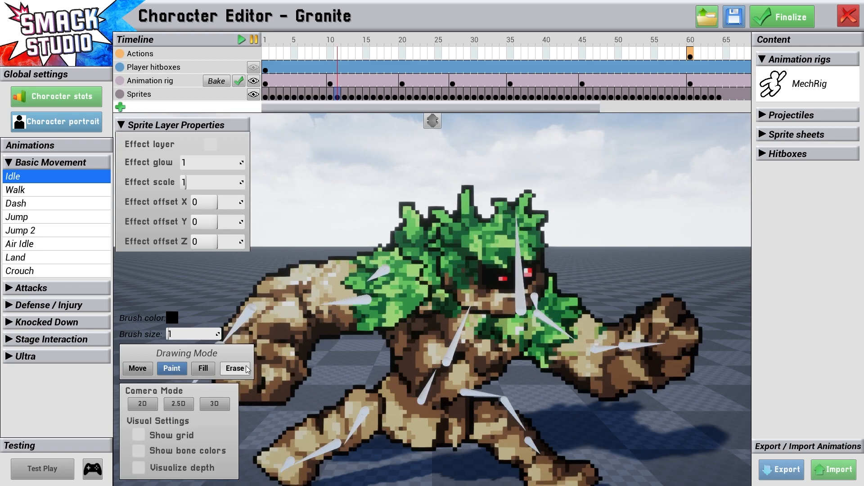
# Step: Switch to the Move drawing mode and shift the frame 10 sprite slightly upward
pyautogui.click(137, 369)
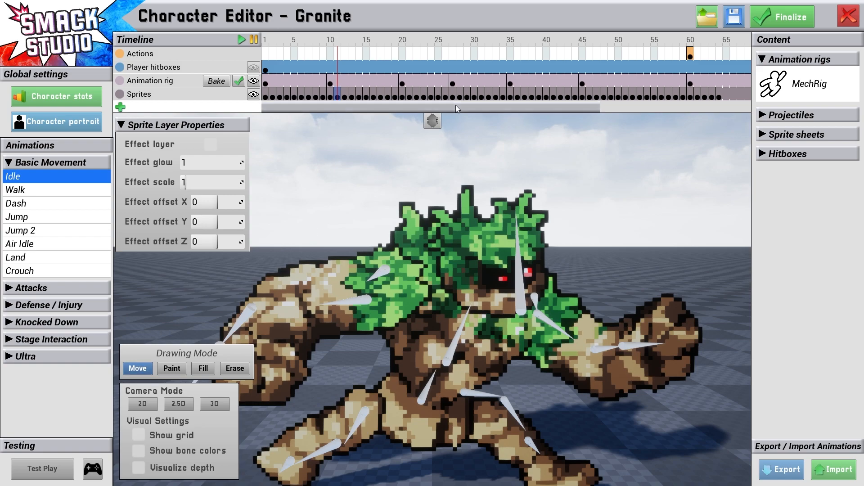
pyautogui.click(345, 97)
pyautogui.click(330, 97)
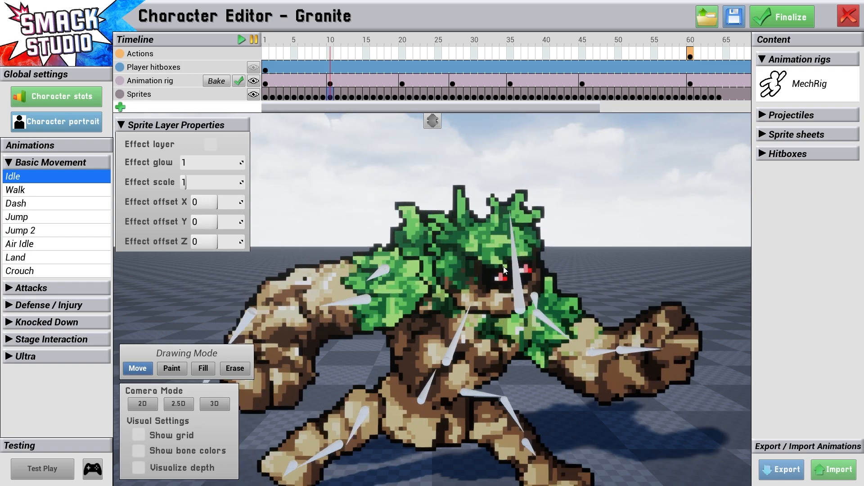
pyautogui.moveTo(490, 264); pyautogui.dragTo(493, 249)
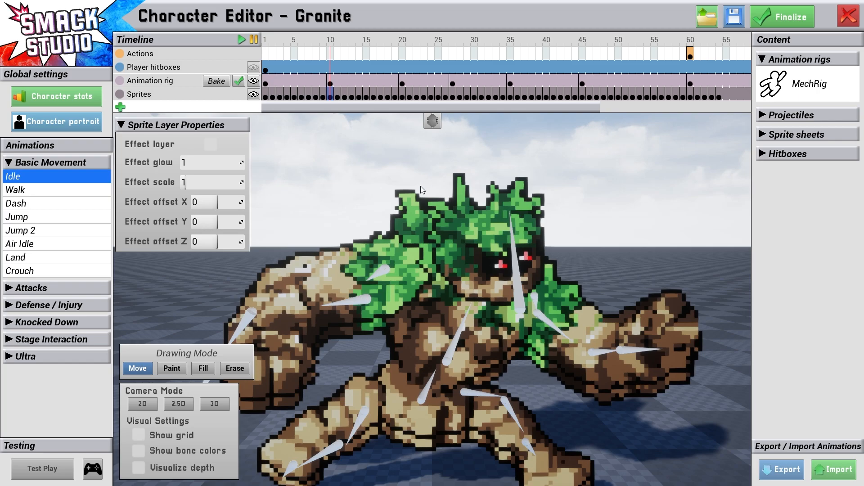
# Step: Hide the animation rig and scrub the sprites up to frame 10 to check the shifted sprite
pyautogui.click(253, 81)
pyautogui.moveTo(319, 96)
pyautogui.mouseDown()
pyautogui.moveTo(340, 100)
pyautogui.moveTo(325, 98)
pyautogui.moveTo(340, 100)
pyautogui.moveTo(332, 99)
pyautogui.mouseUp()
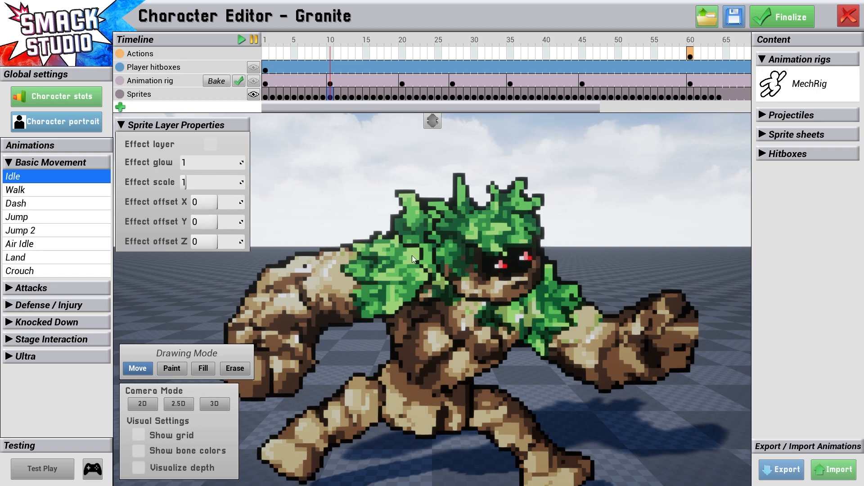
pyautogui.scroll(-5, 471, 314)
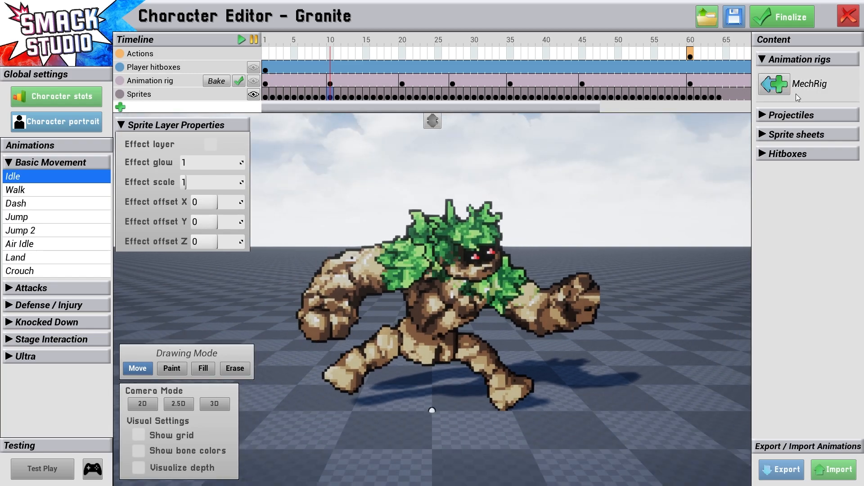
# Step: Open the MechRig animation rig settings and inspect the R forearm, Head and Body sprites one by one
pyautogui.click(811, 89)
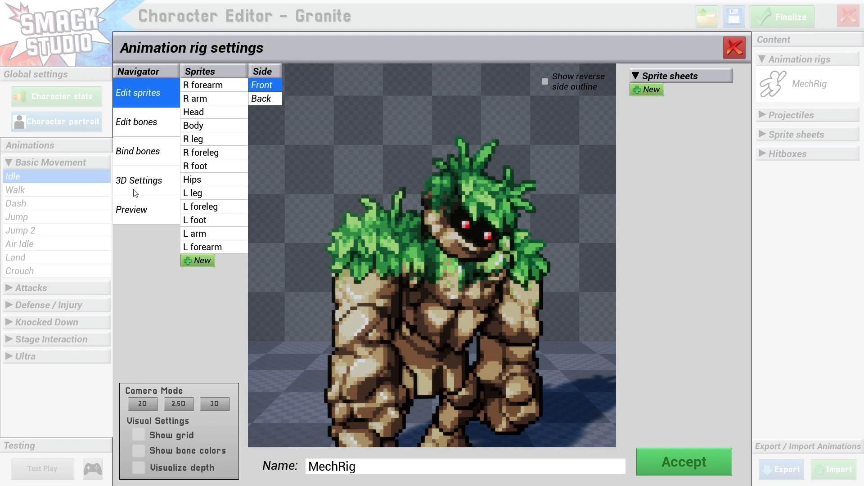
pyautogui.click(200, 86)
pyautogui.click(198, 112)
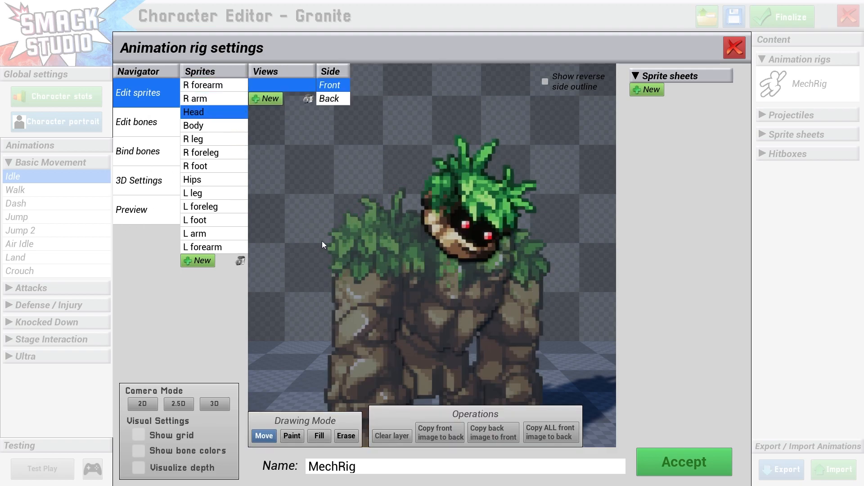
pyautogui.click(202, 126)
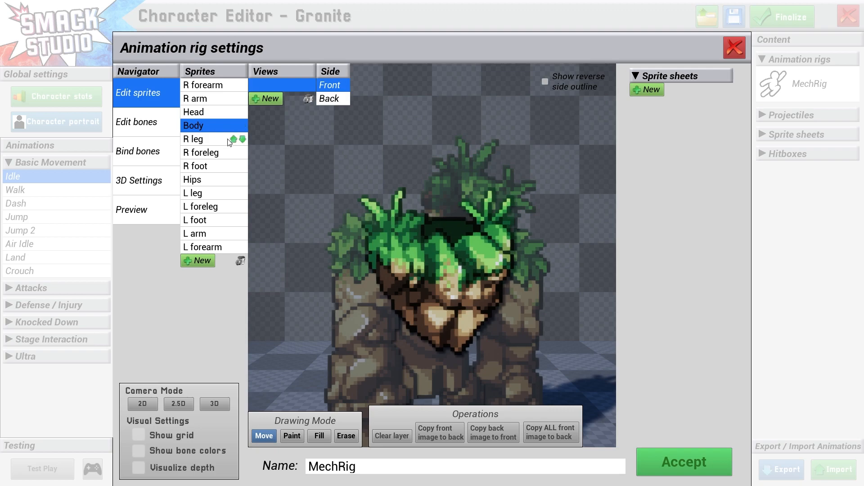
# Step: Select the R forearm and R arm sprites together and shift them slightly outward from the body
pyautogui.click(201, 86)
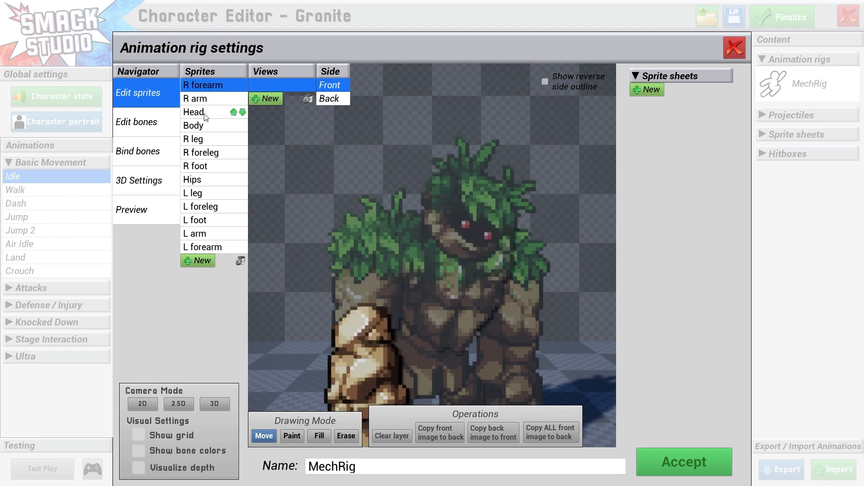
pyautogui.keyDown('ctrl'); pyautogui.click(203, 100); pyautogui.keyUp('ctrl')
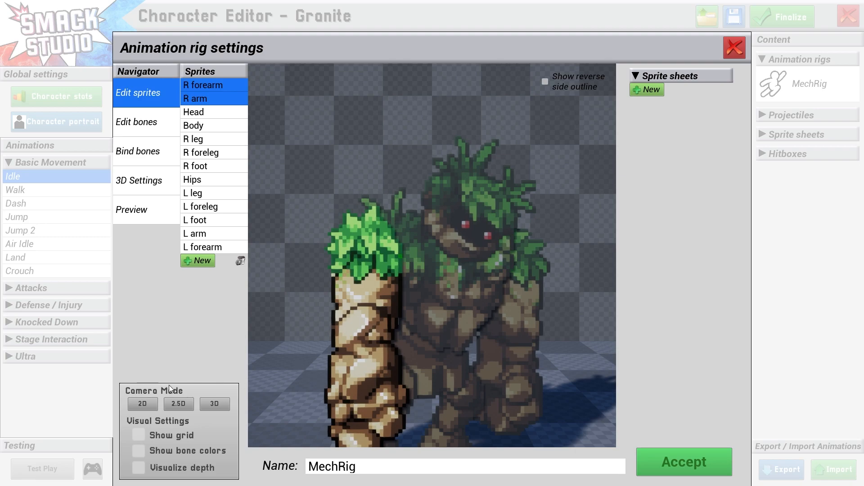
pyautogui.moveTo(369, 299); pyautogui.dragTo(362, 298)
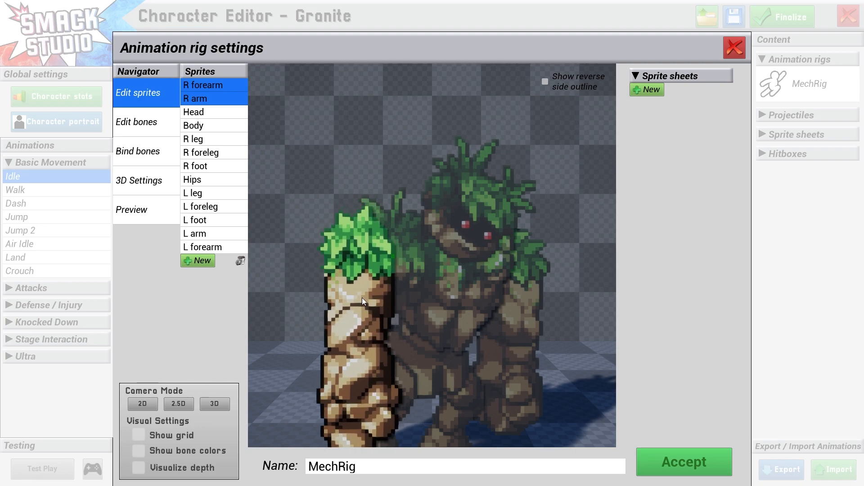
pyautogui.click(208, 98)
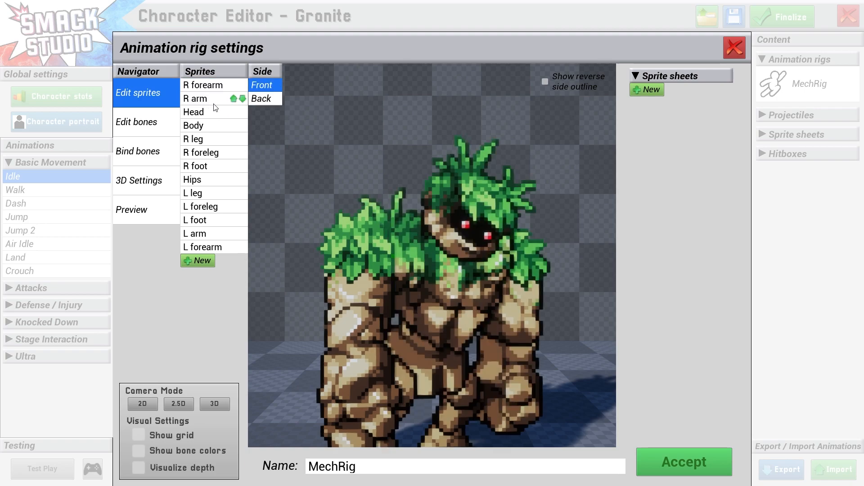
# Step: Look through the rig's Head, R forearm and Hips sprites individually, ending with the whole character in view
pyautogui.click(204, 112)
pyautogui.click(210, 85)
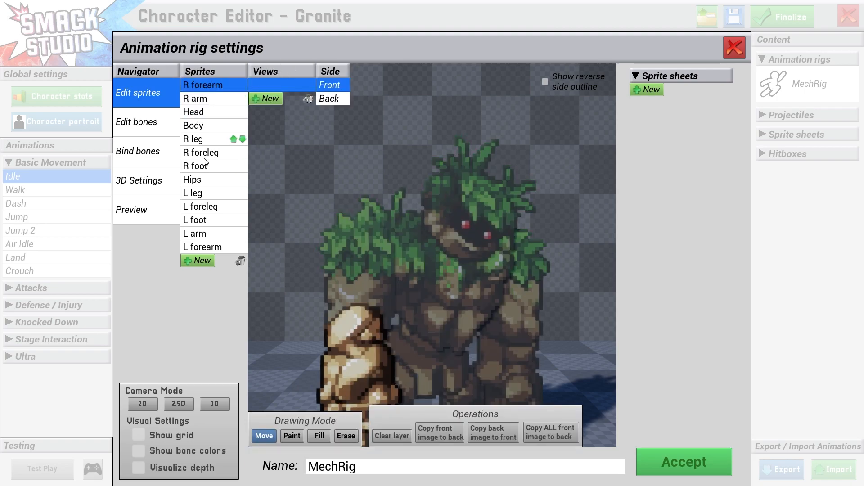
pyautogui.click(202, 179)
pyautogui.click(207, 115)
pyautogui.click(210, 85)
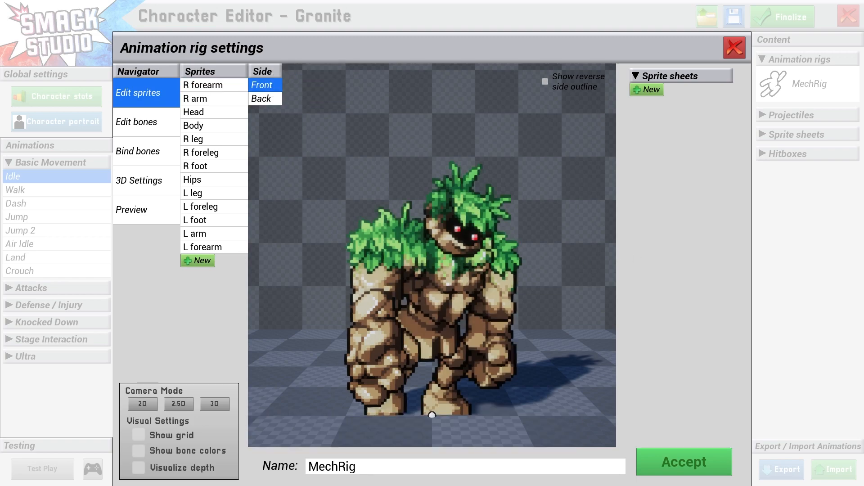
# Step: Add a child bone about 1.38 long to the Torso bone, pointing upward in the foliage on the head
pyautogui.click(164, 117)
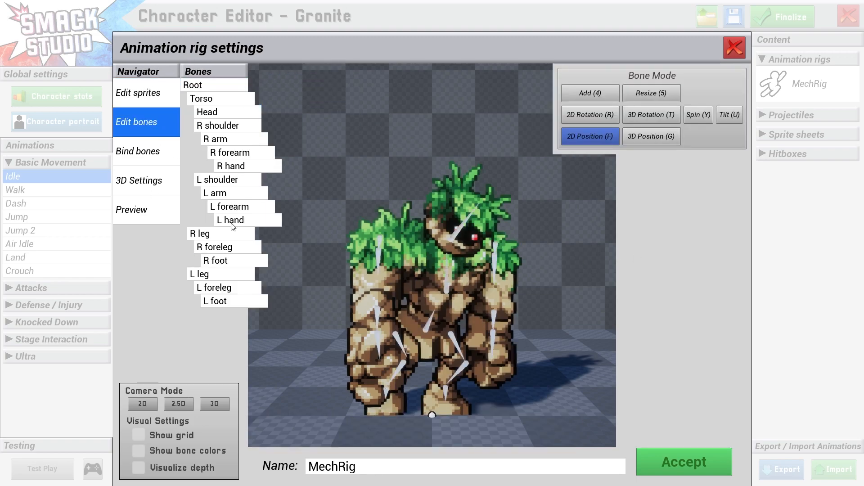
pyautogui.click(211, 87)
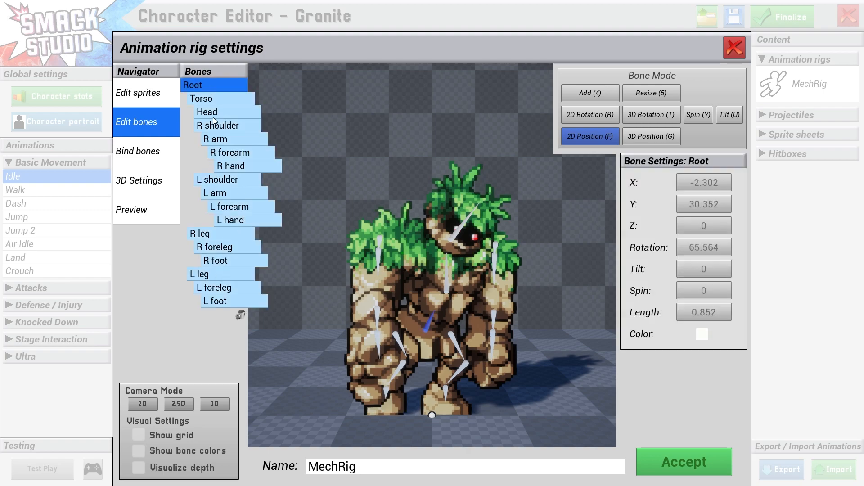
pyautogui.click(215, 100)
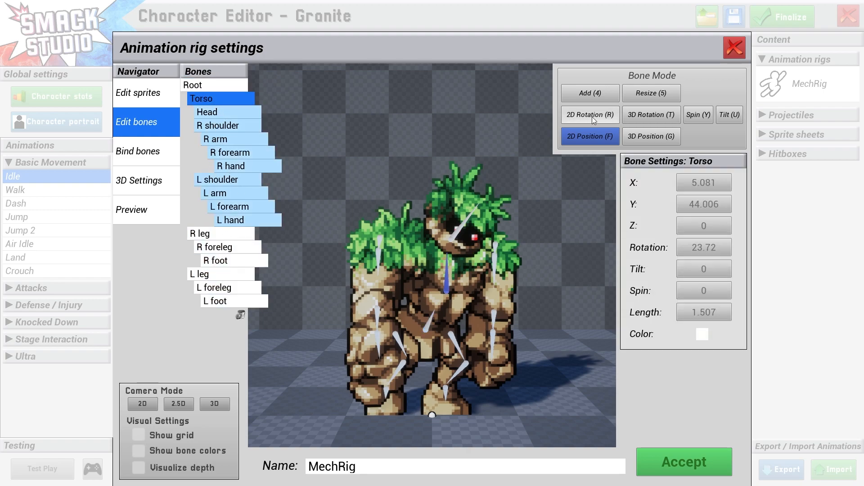
pyautogui.click(590, 93)
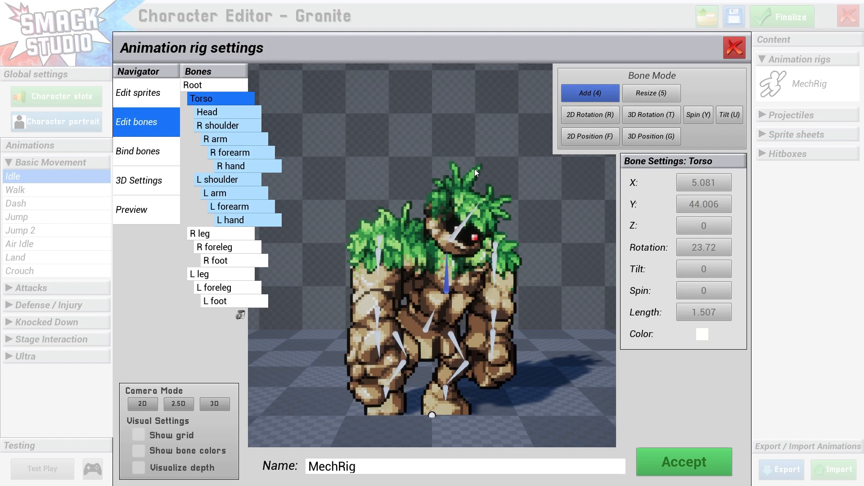
pyautogui.click(444, 196)
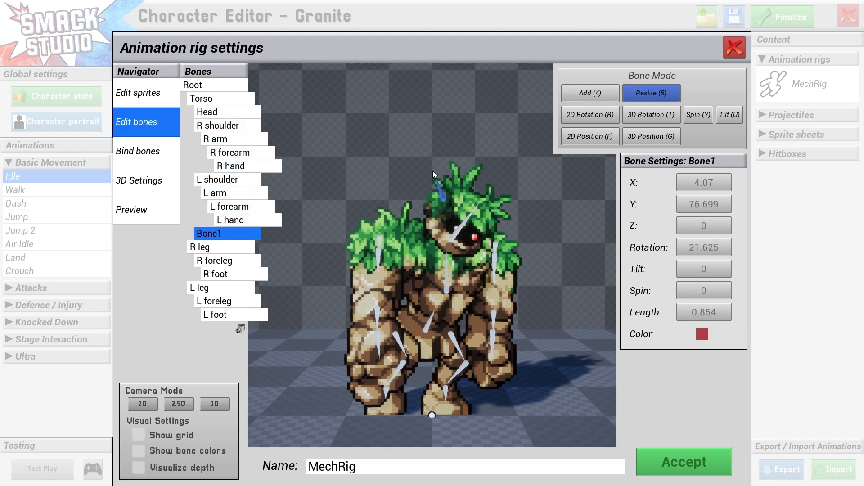
pyautogui.click(427, 160)
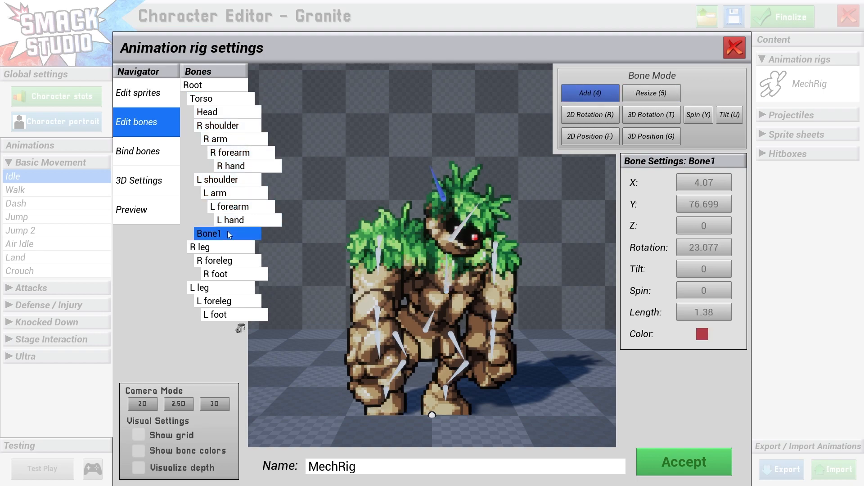
# Step: Make the new foliage bone a child of the Head bone and check the hierarchy
pyautogui.moveTo(223, 230); pyautogui.dragTo(231, 123)
pyautogui.moveTo(231, 182); pyautogui.dragTo(235, 116)
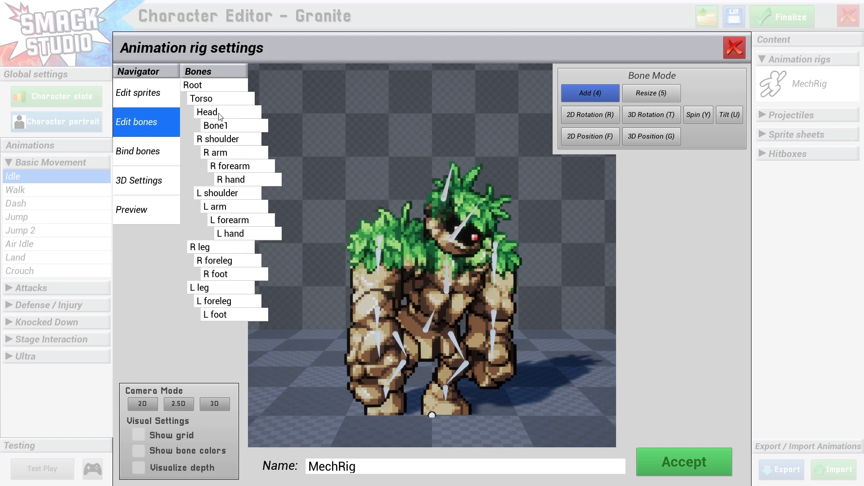
pyautogui.click(234, 124)
pyautogui.click(225, 112)
pyautogui.click(226, 123)
# Step: Add a second foliage bone about 1.12 long under the Head bone, beside the first one
pyautogui.click(228, 113)
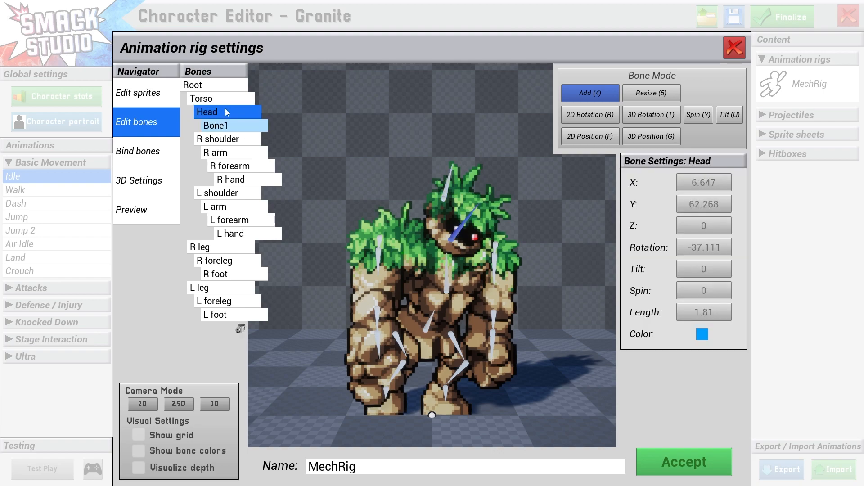
pyautogui.click(470, 196)
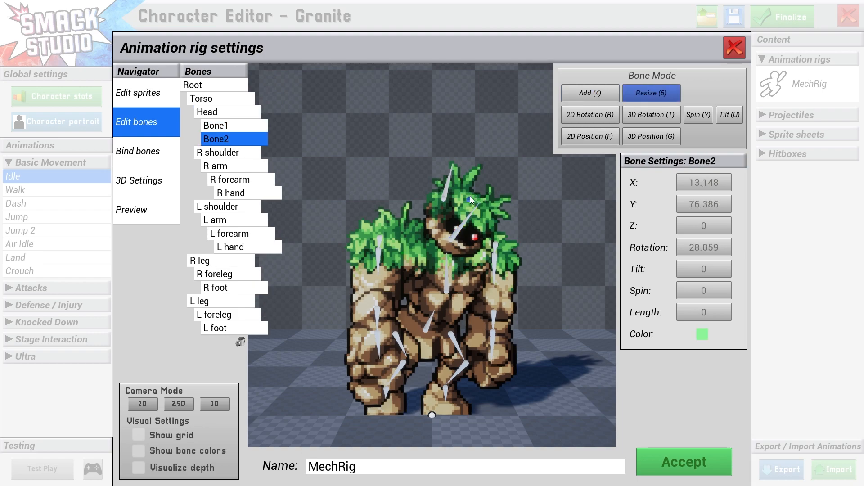
pyautogui.click(482, 168)
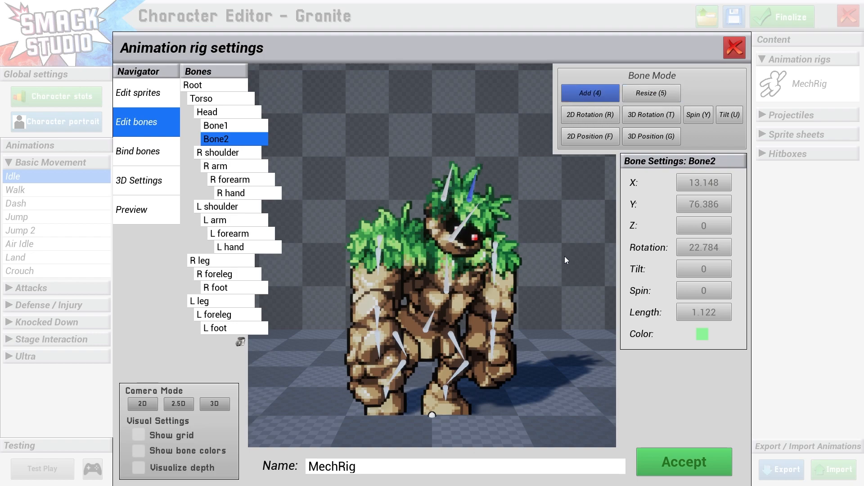
pyautogui.click(235, 128)
pyautogui.click(231, 141)
pyautogui.click(228, 118)
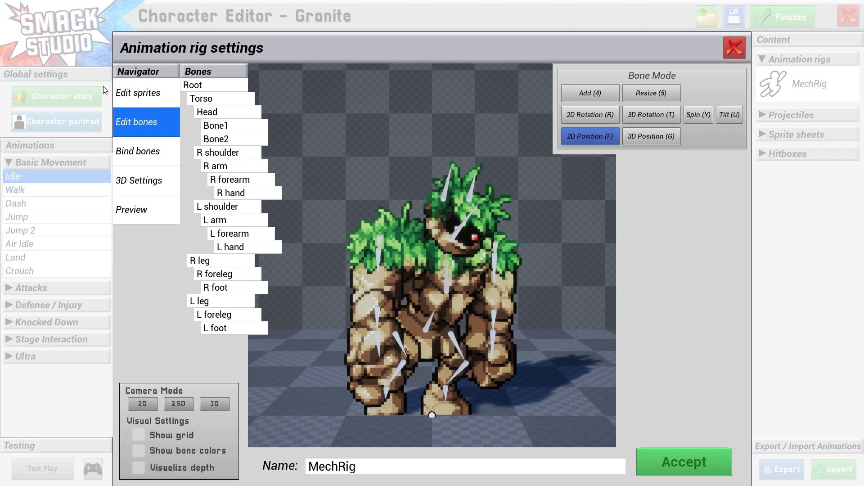
# Step: Return to sprite editing, view the R forearm, and compare the front and back sides of the R arm
pyautogui.click(153, 101)
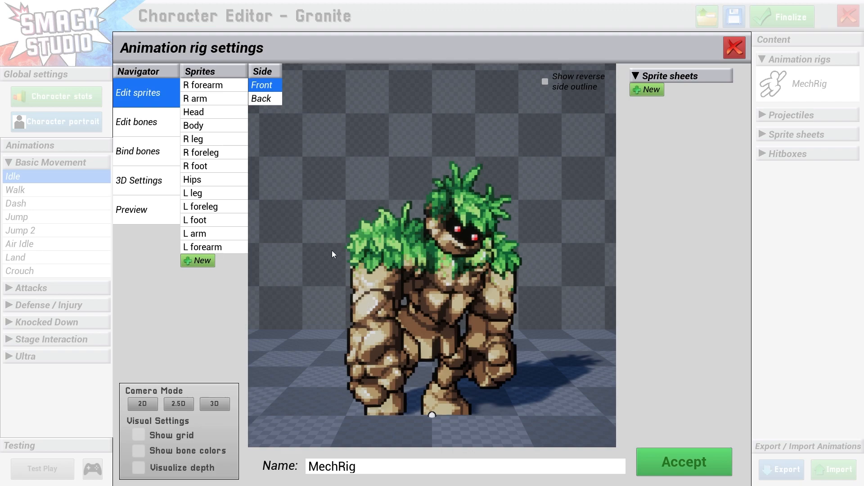
pyautogui.click(205, 85)
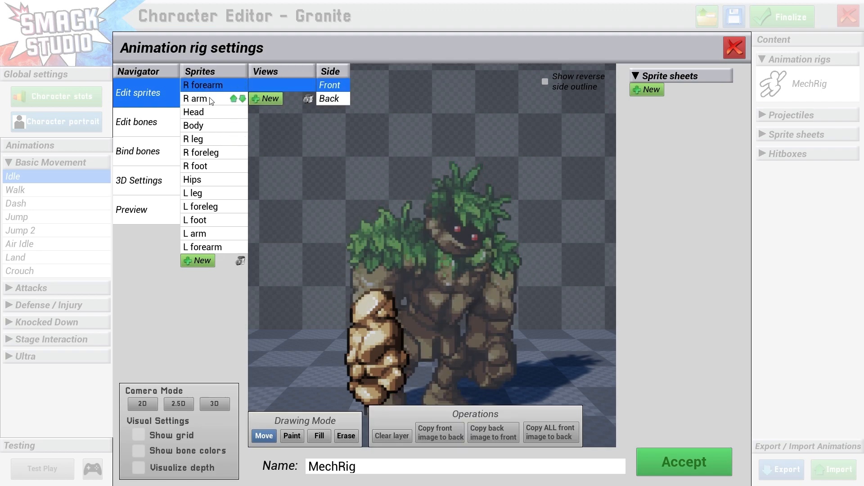
pyautogui.click(209, 99)
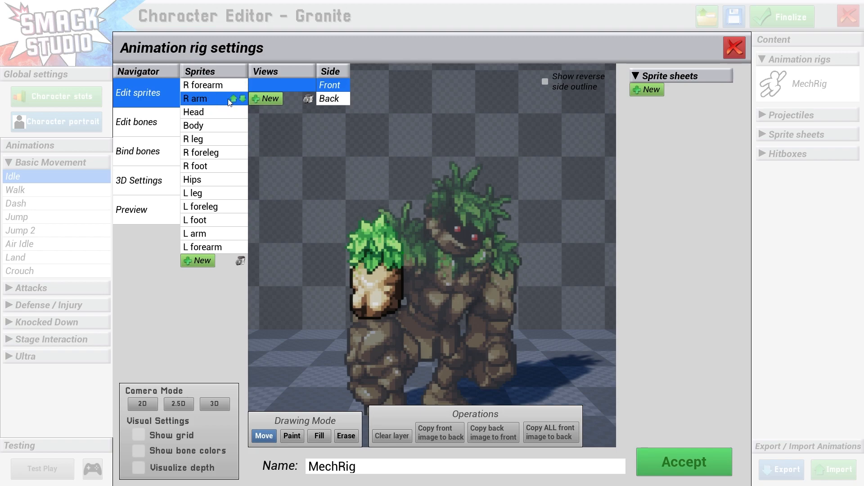
pyautogui.click(334, 103)
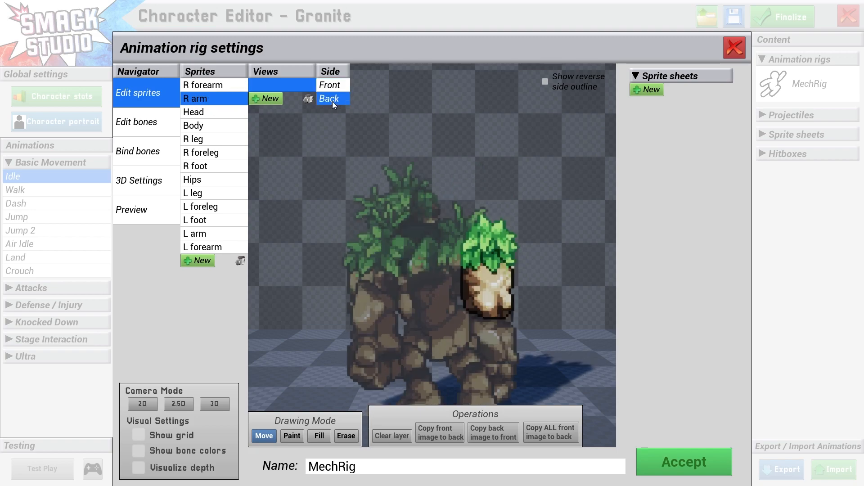
pyautogui.click(335, 86)
pyautogui.click(337, 99)
pyautogui.click(340, 87)
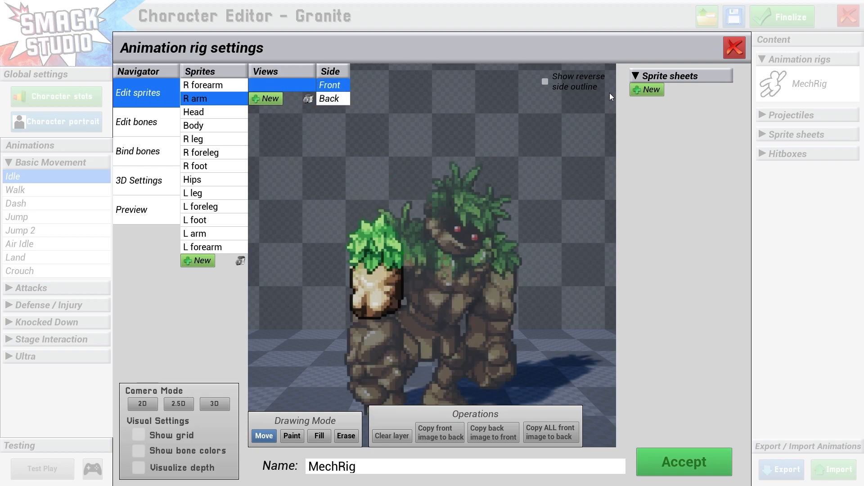
# Step: Load CoraParts.png into the rig as a new sprite sheet
pyautogui.click(658, 88)
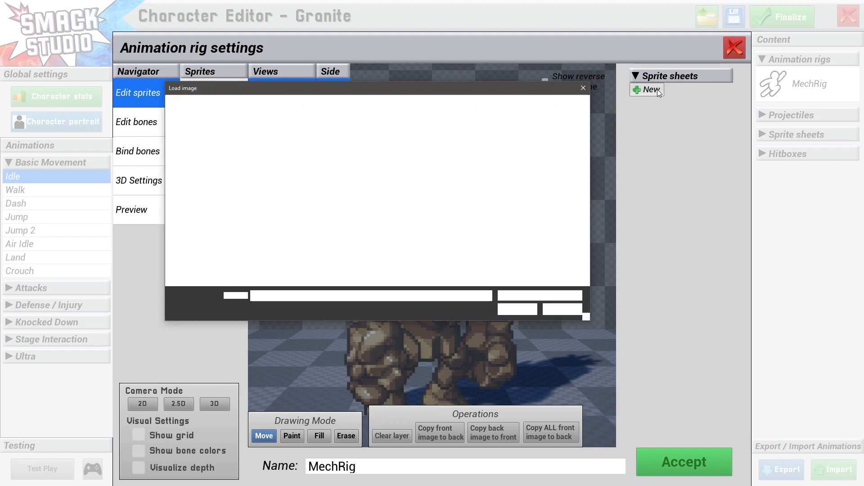
pyautogui.click(283, 165)
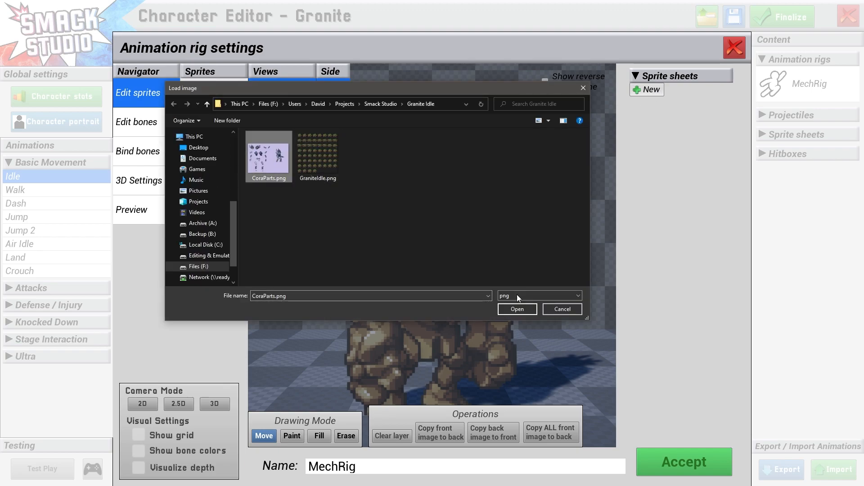
pyautogui.click(517, 309)
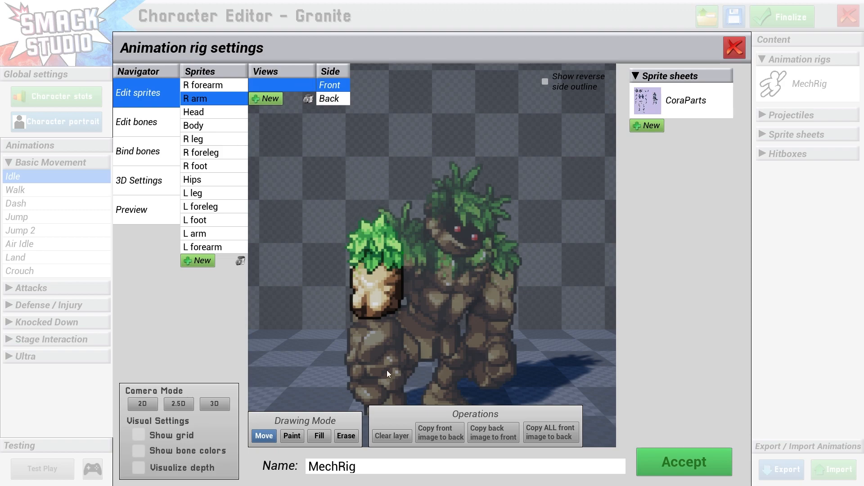
# Step: Clear the R arm's front image and import the blue arm segment from the CoraParts sheet in its place
pyautogui.click(396, 435)
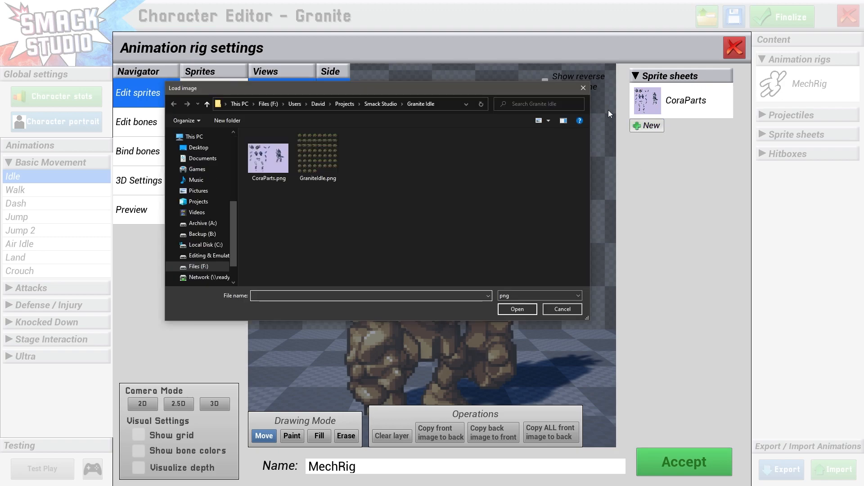
pyautogui.click(584, 89)
pyautogui.click(663, 98)
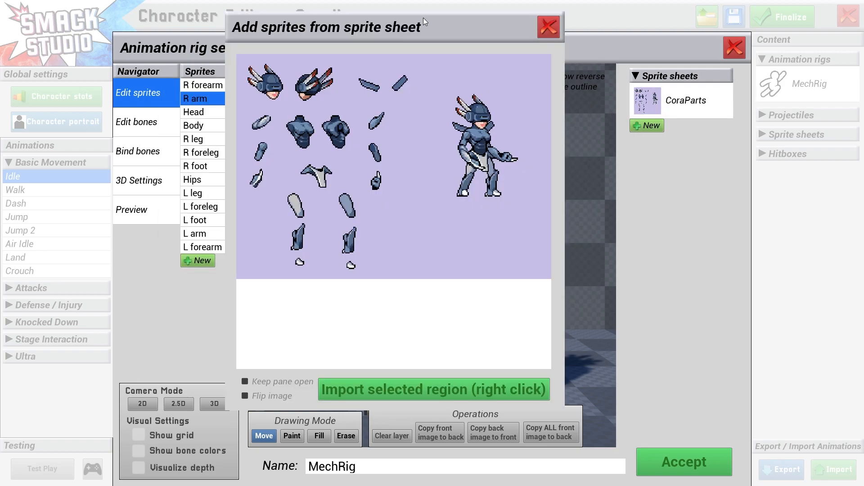
pyautogui.moveTo(322, 50); pyautogui.dragTo(585, 63)
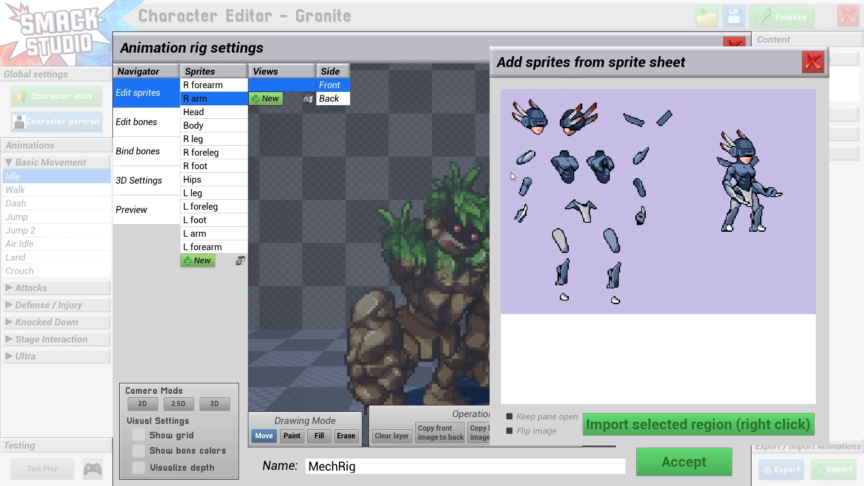
pyautogui.moveTo(536, 187); pyautogui.dragTo(536, 199)
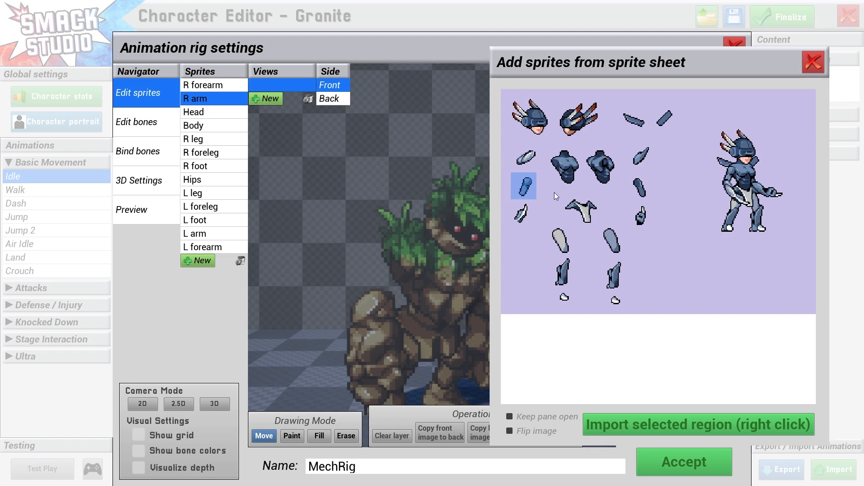
pyautogui.click(686, 425)
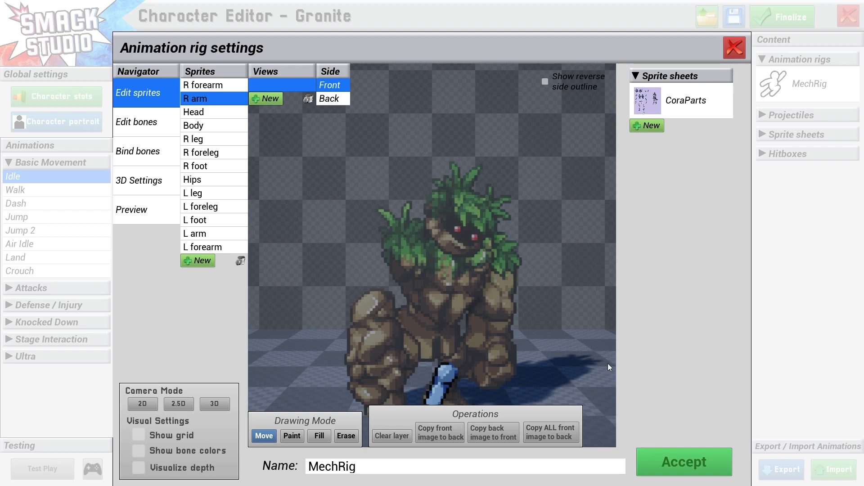
# Step: Move the imported arm segment up between the shoulder and the R forearm, and view the R arm's back side
pyautogui.moveTo(450, 331); pyautogui.dragTo(393, 258)
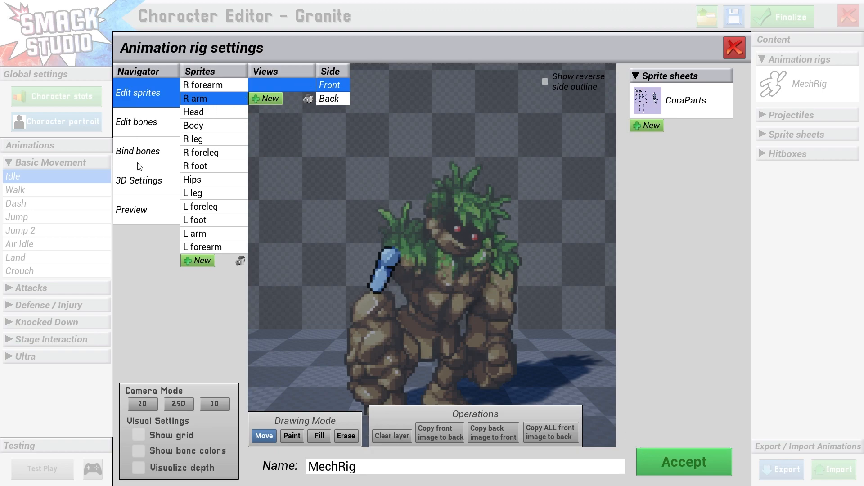
pyautogui.click(338, 99)
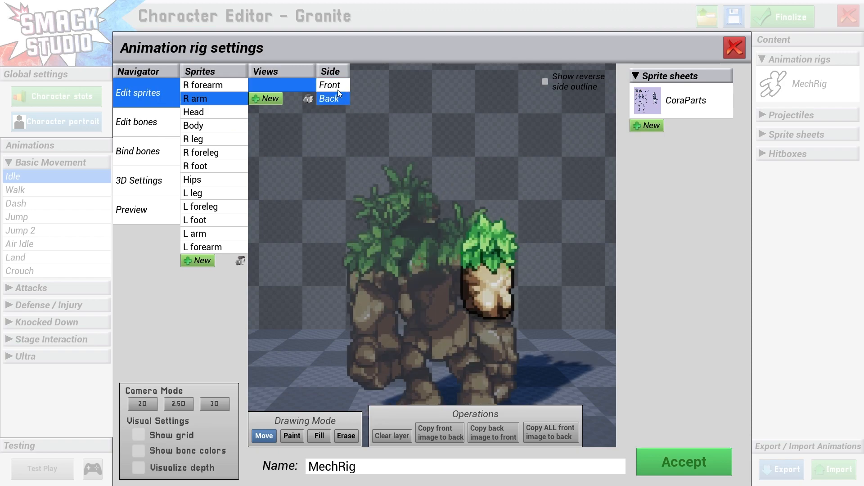
# Step: Clear the R arm's back image and import the dark blue back arm segment from the CoraParts sheet in its place
pyautogui.click(391, 435)
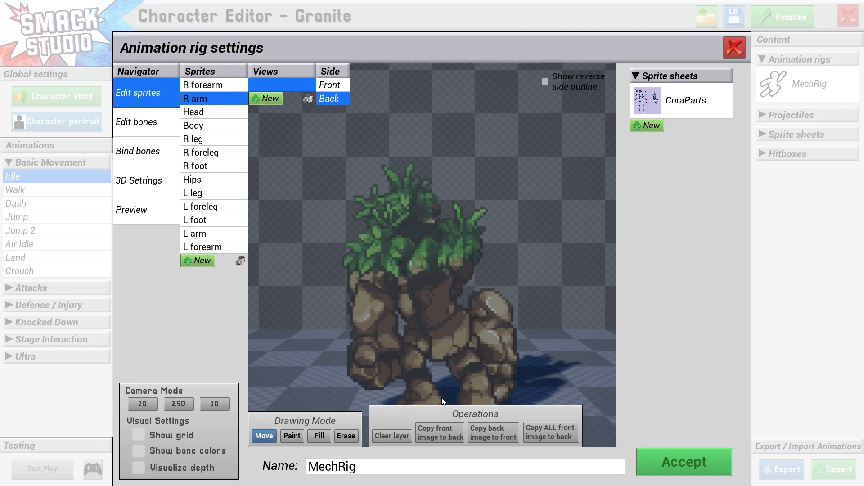
pyautogui.click(444, 435)
pyautogui.click(655, 102)
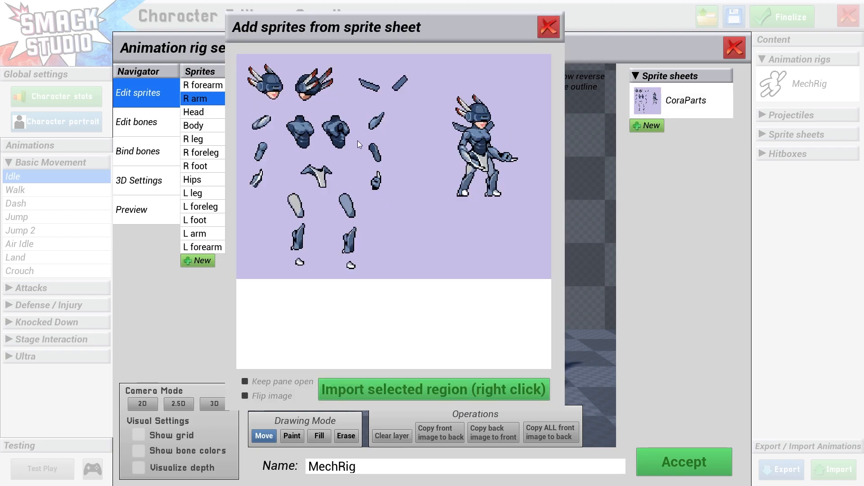
pyautogui.moveTo(363, 136); pyautogui.dragTo(388, 166)
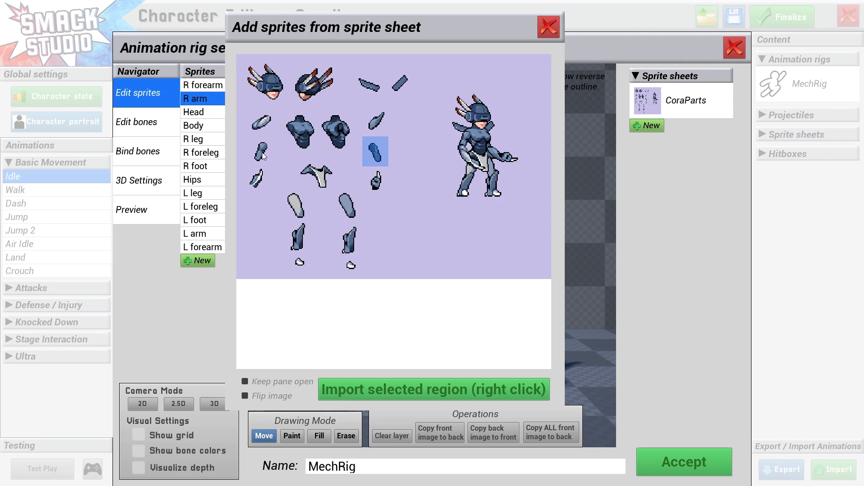
pyautogui.click(482, 387)
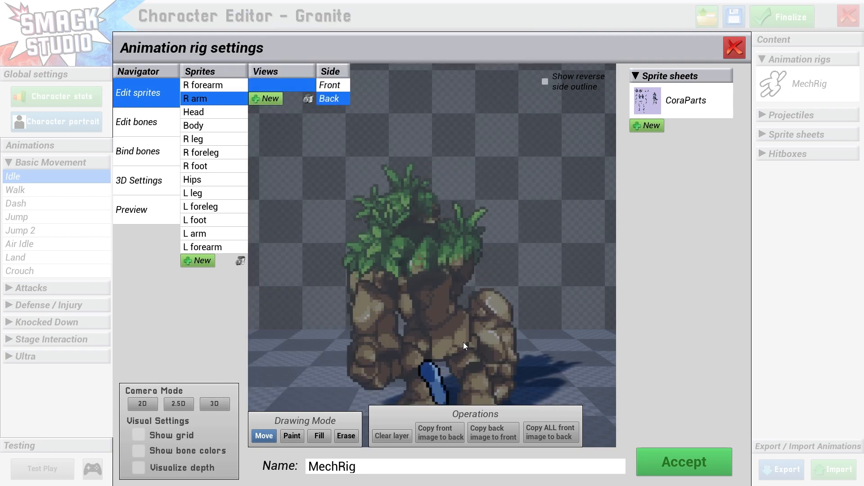
# Step: Move the imported back segment up between the shoulder and the R forearm, and compare it with the arm's front side
pyautogui.moveTo(436, 380); pyautogui.dragTo(481, 276)
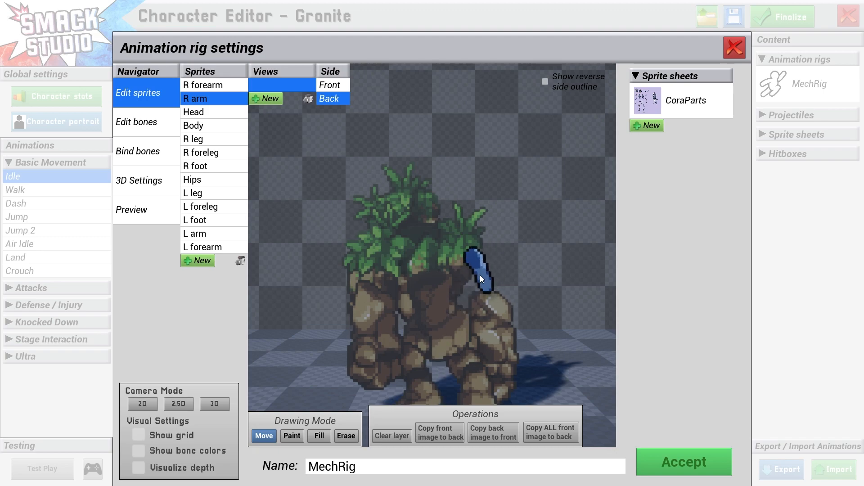
pyautogui.click(344, 89)
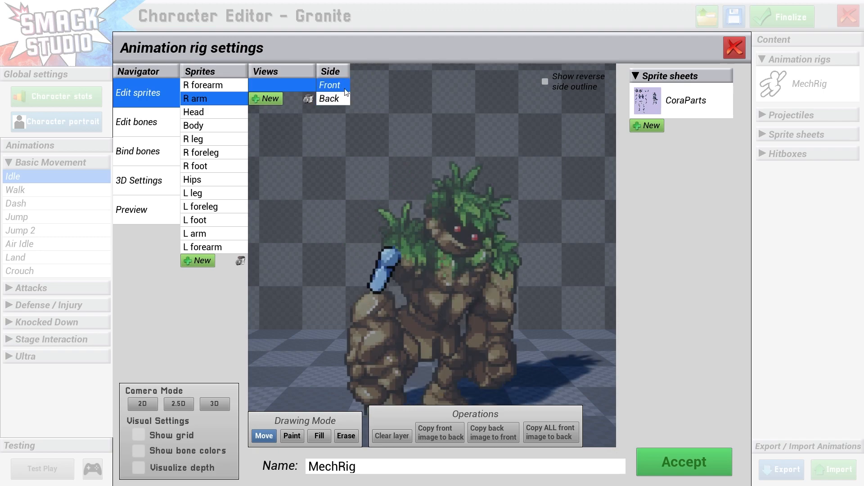
pyautogui.click(333, 100)
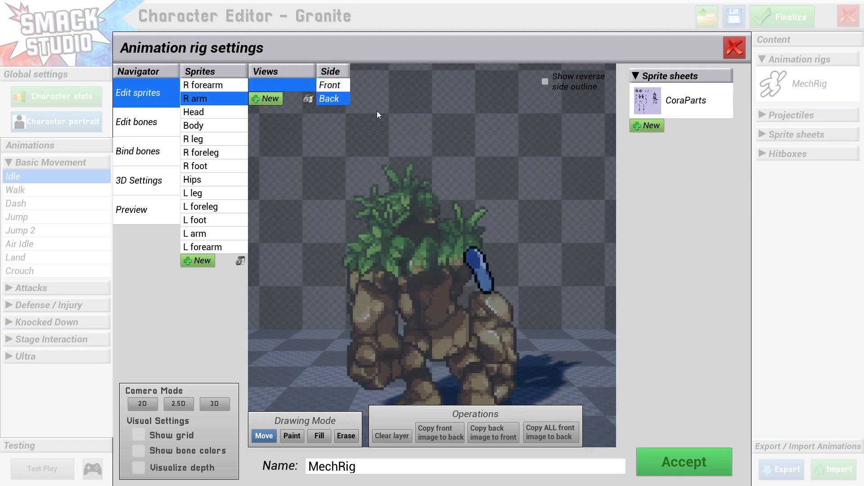
pyautogui.click(339, 87)
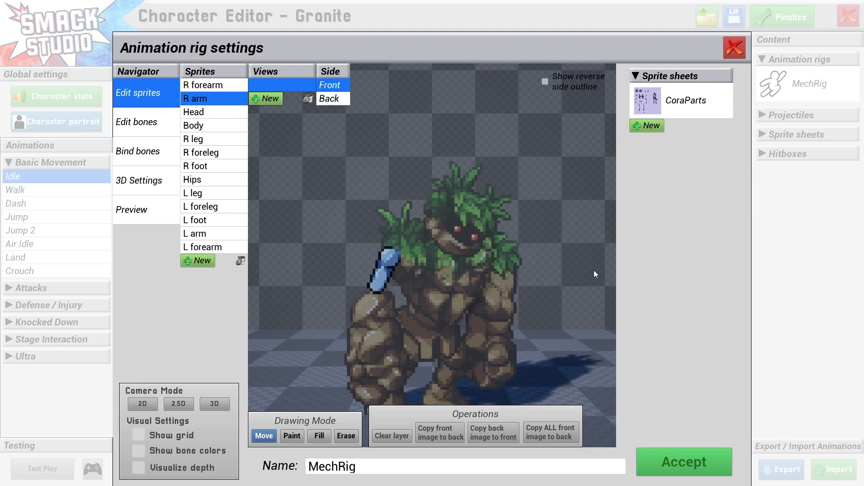
# Step: Review the rig's bones over the new arm segment and check the bone binding of the R arm sprite
pyautogui.click(147, 125)
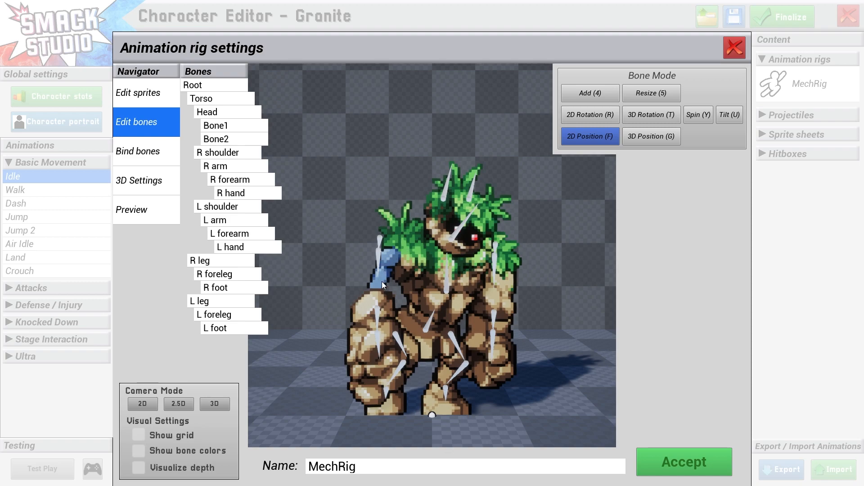
pyautogui.click(152, 153)
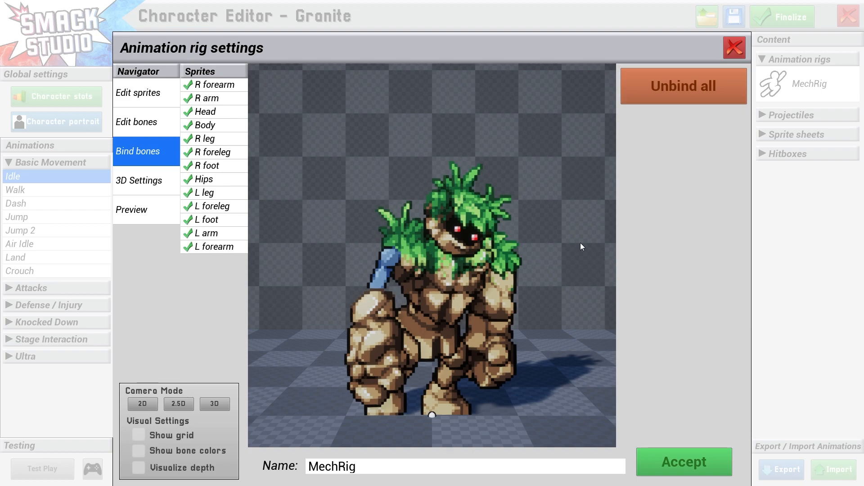
pyautogui.click(134, 124)
pyautogui.click(175, 154)
pyautogui.click(220, 103)
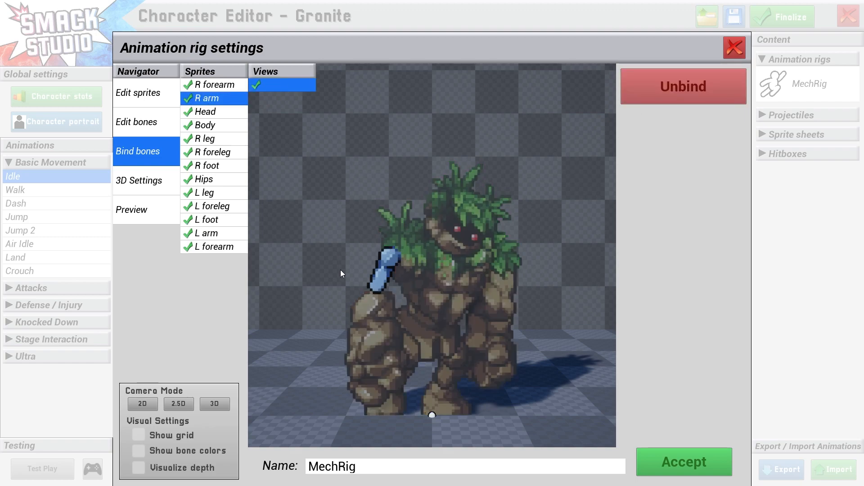
# Step: Inspect the 3D depth settings and spinning previews of several limb sprites, ending with the R arm
pyautogui.click(155, 182)
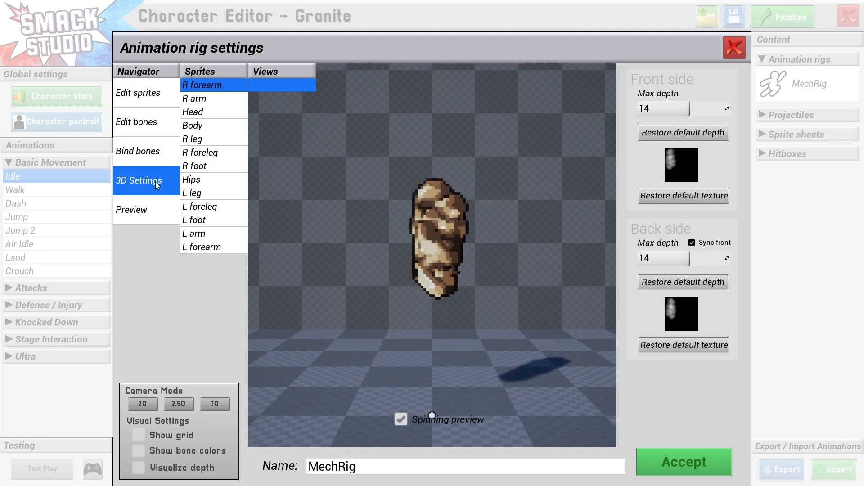
pyautogui.click(206, 234)
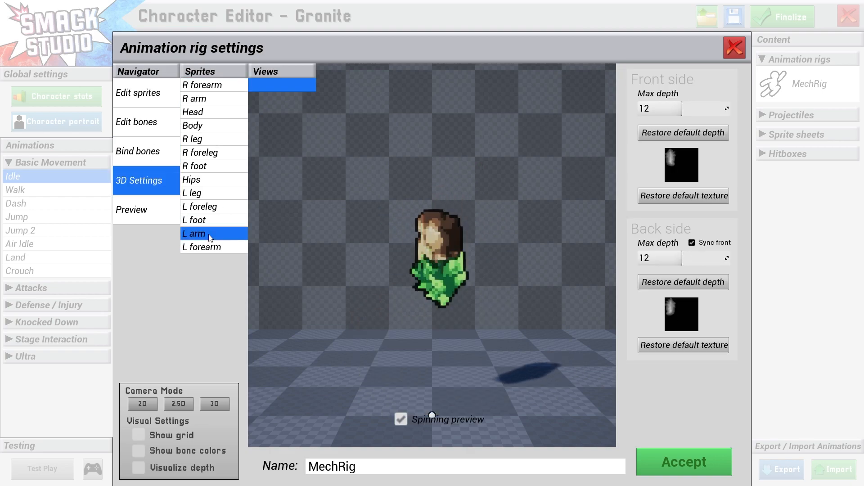
pyautogui.click(209, 250)
pyautogui.click(210, 208)
pyautogui.click(208, 191)
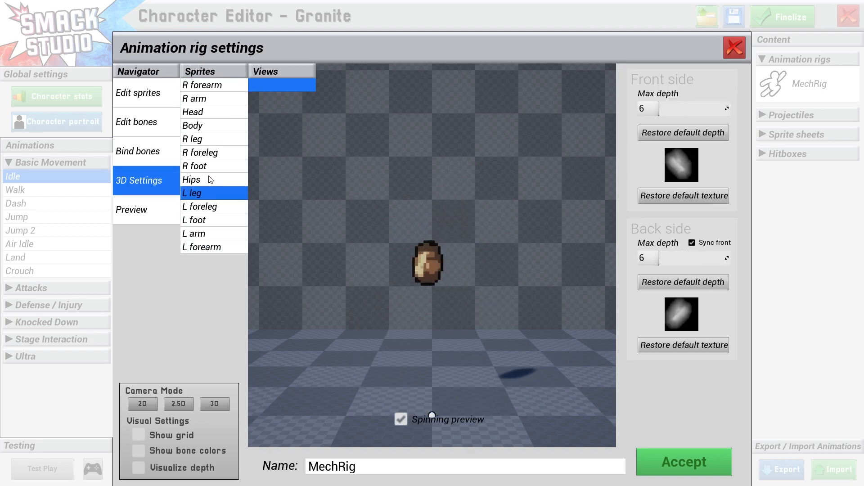
pyautogui.click(207, 100)
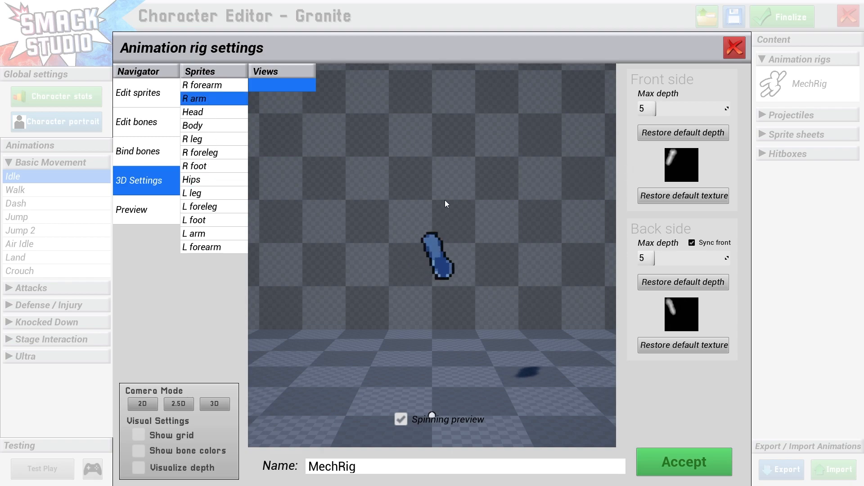
# Step: Return to sprite editing and accept the MechRig changes
pyautogui.click(150, 100)
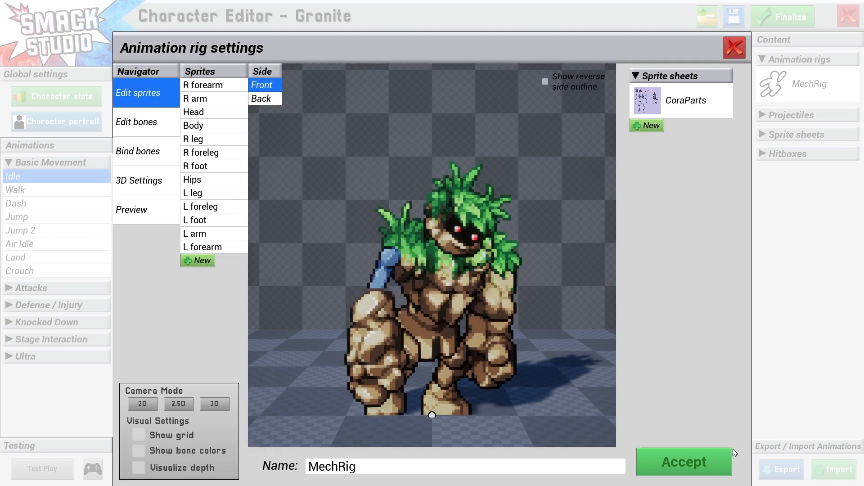
pyautogui.click(712, 462)
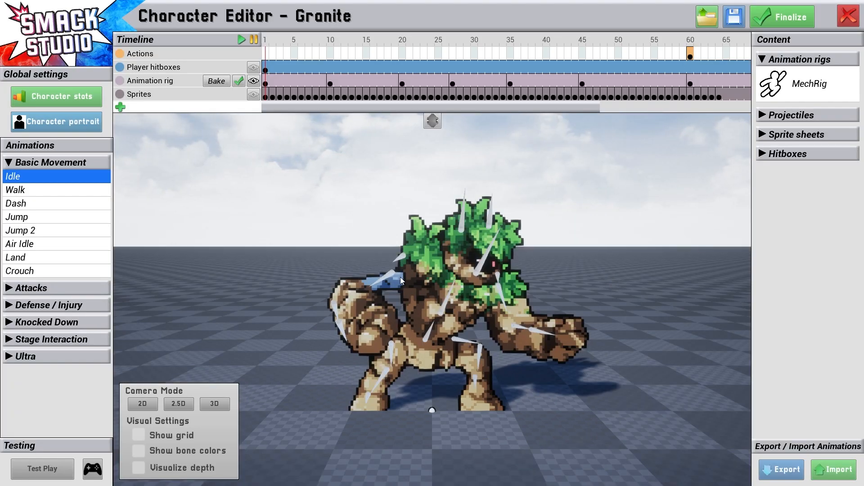
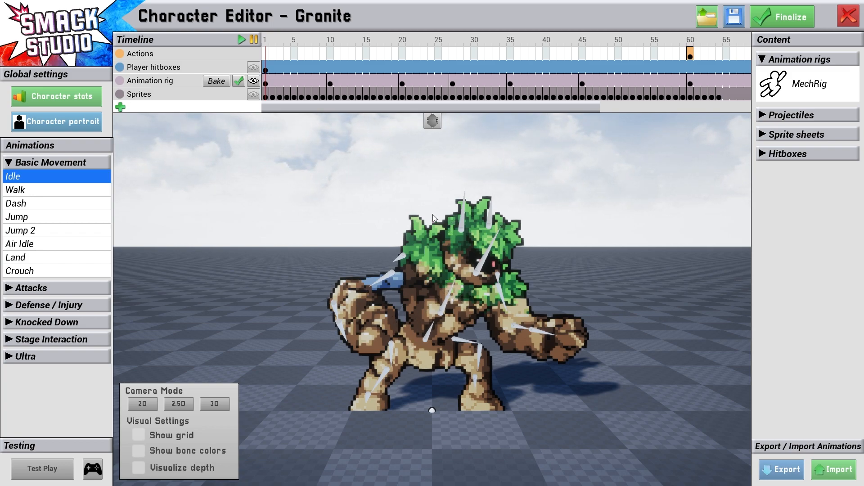
# Step: Test play Granite with the swapped arm, running, jumping and attacking across the platforms, and exit back to the editor
pyautogui.click(38, 470)
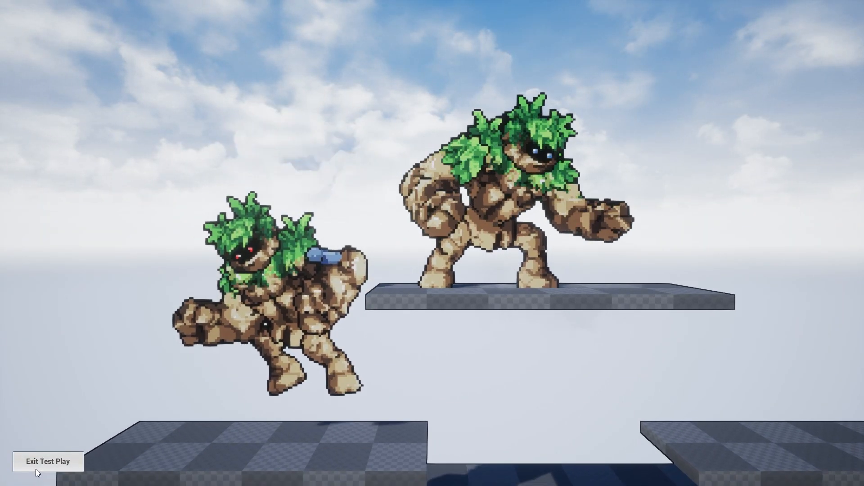
pyautogui.press('a')
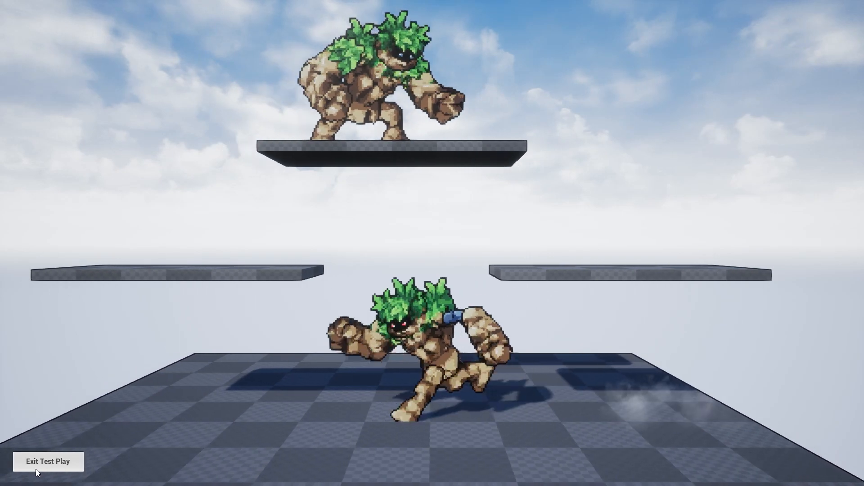
pyautogui.press('d')
pyautogui.press('a')
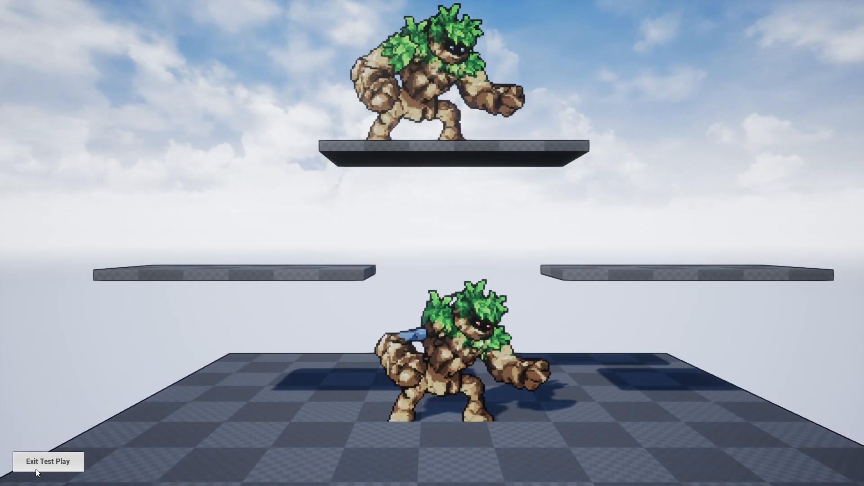
pyautogui.press('d')
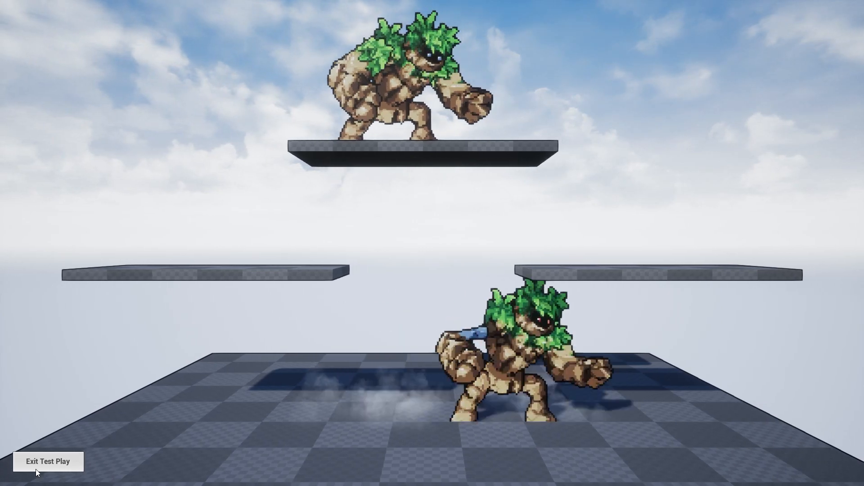
pyautogui.press('a')
pyautogui.press('space')
pyautogui.press('space')
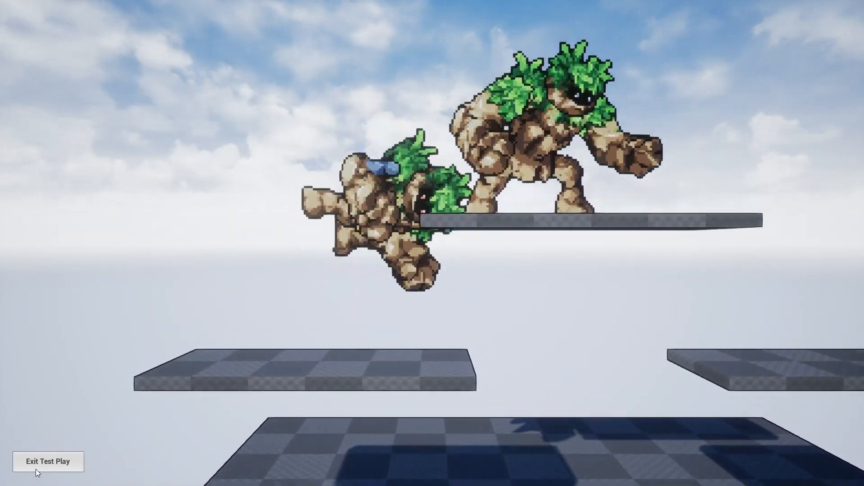
pyautogui.press('space')
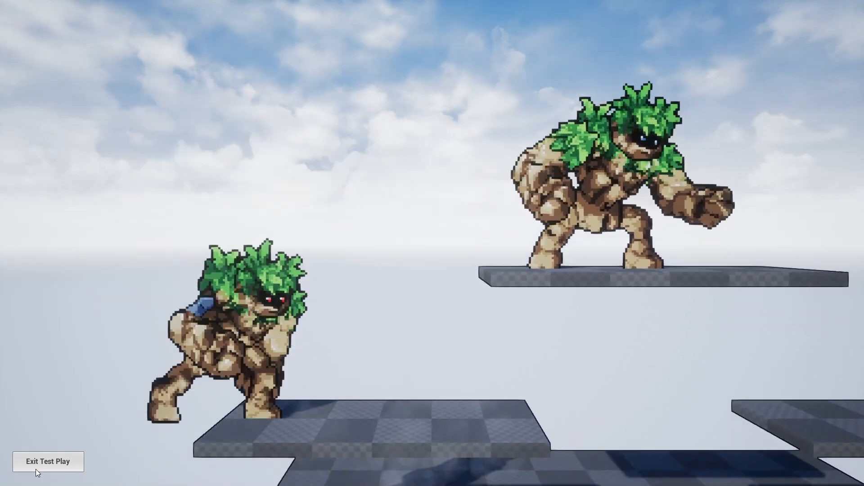
pyautogui.press('d')
pyautogui.press('a')
pyautogui.press('f')
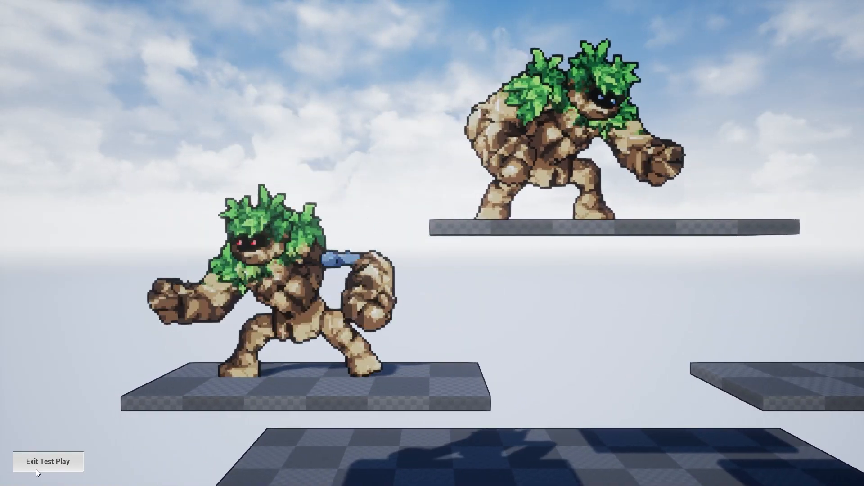
pyautogui.press('d')
pyautogui.press('space')
pyautogui.press('d')
pyautogui.press('space')
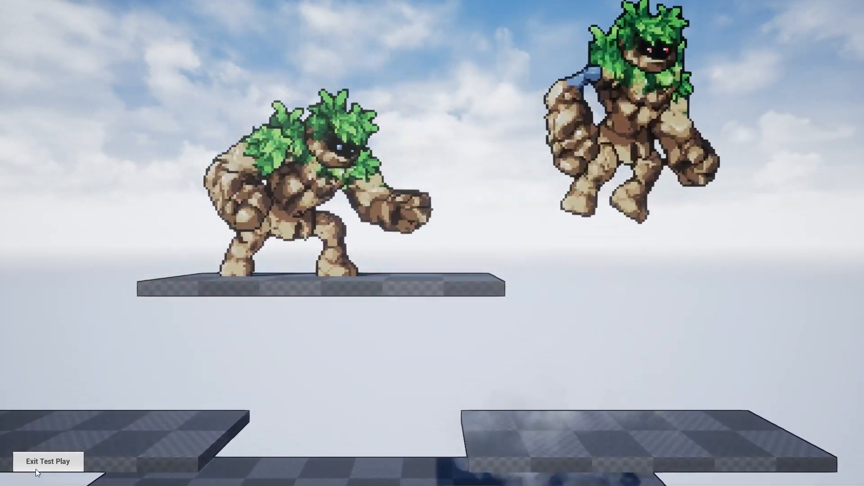
pyautogui.press('a')
pyautogui.press('f')
pyautogui.press('space')
pyautogui.press('d')
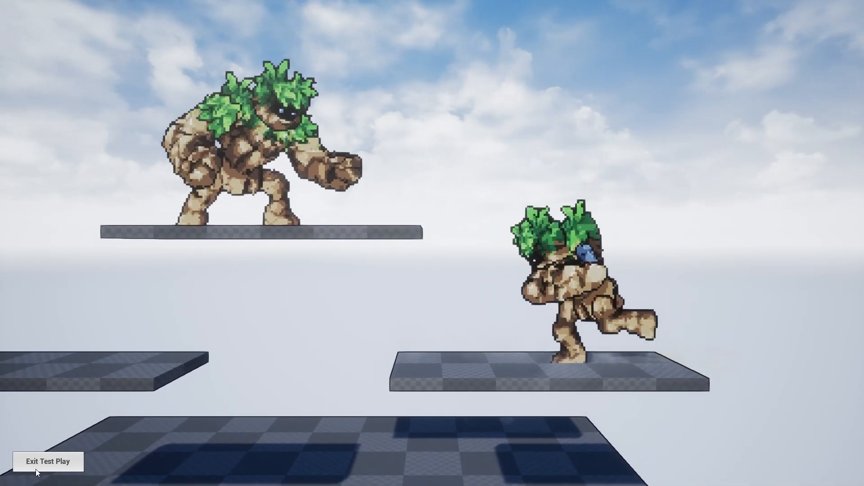
pyautogui.press('space')
pyautogui.press('a')
pyautogui.press('f')
pyautogui.press('a')
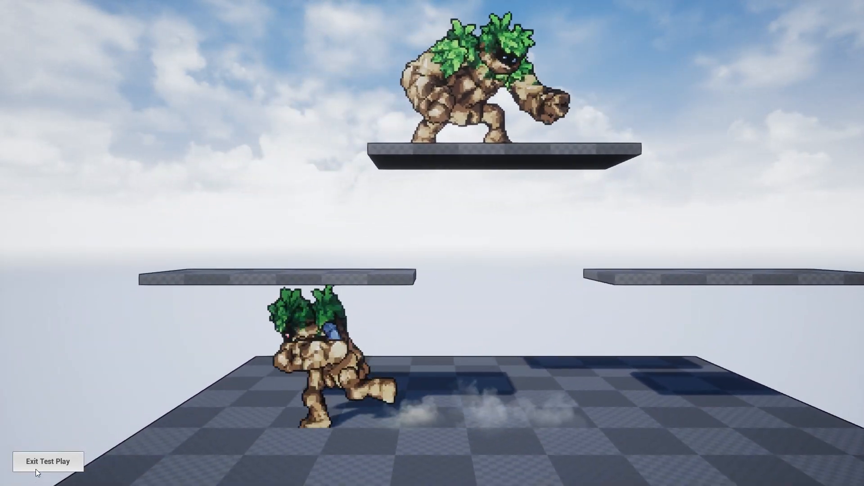
pyautogui.press('space')
pyautogui.click(36, 469)
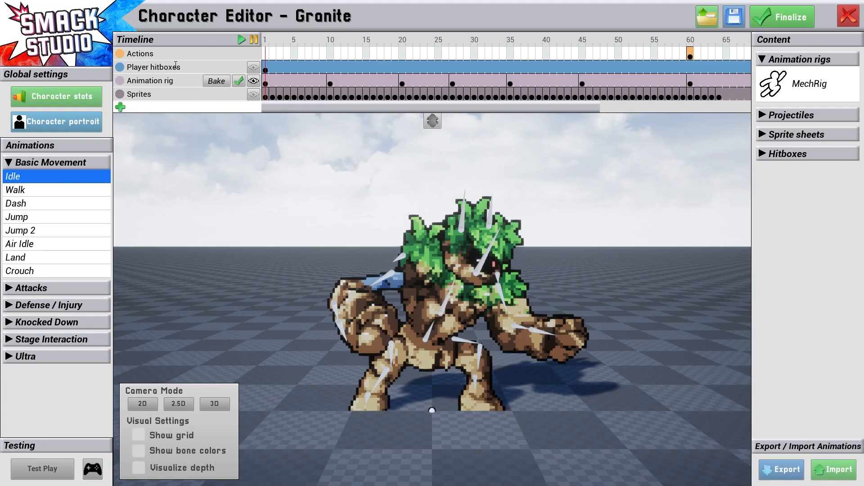
# Step: Collapse the basic movement animations and open the A attack animation
pyautogui.click(8, 165)
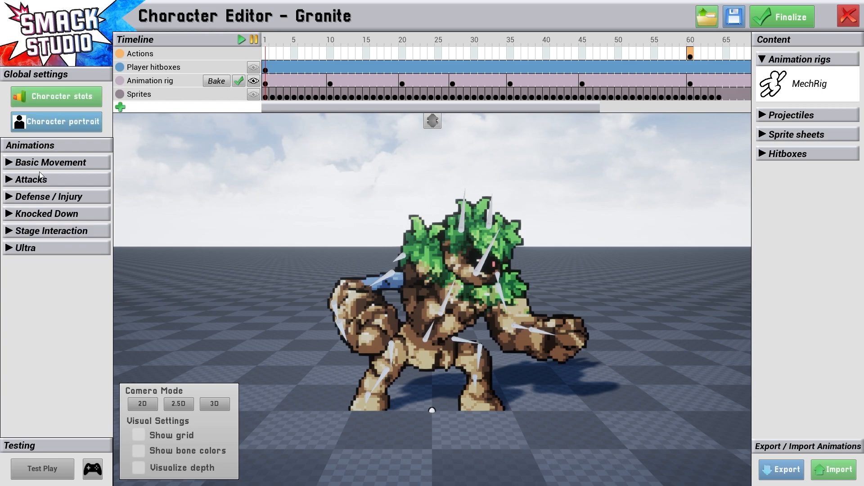
pyautogui.click(8, 180)
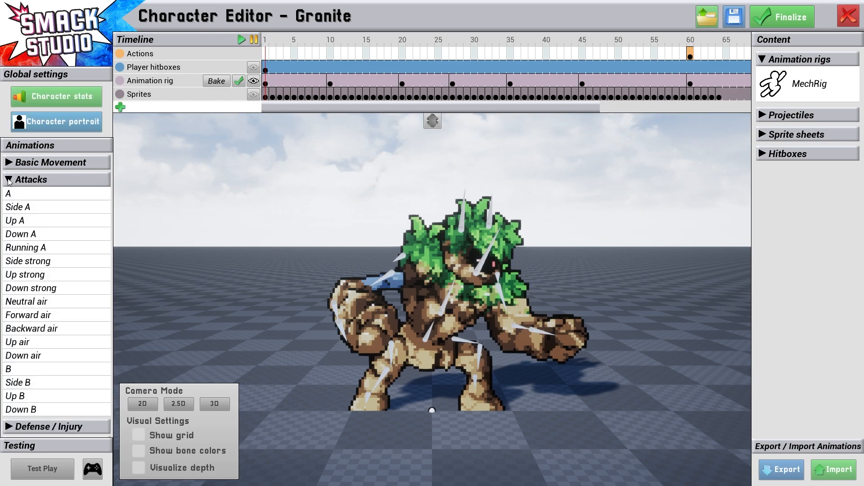
pyautogui.click(39, 194)
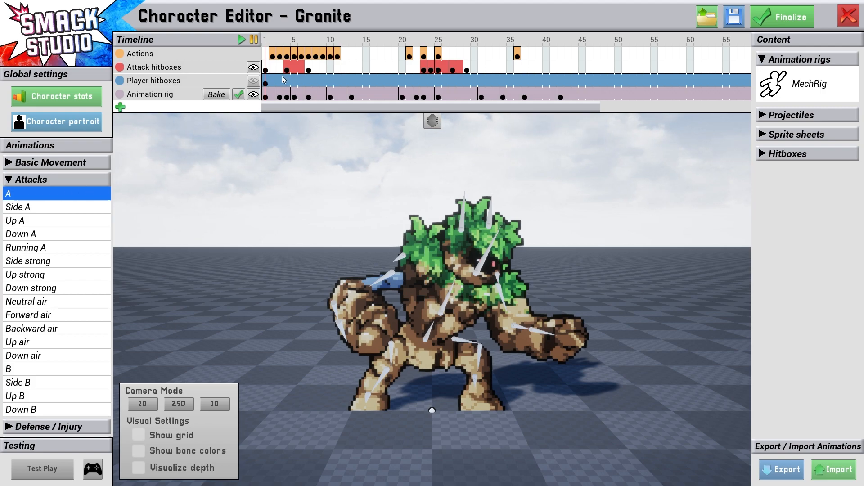
# Step: Show the player hitboxes of the A attack and examine their track along the timeline
pyautogui.click(254, 81)
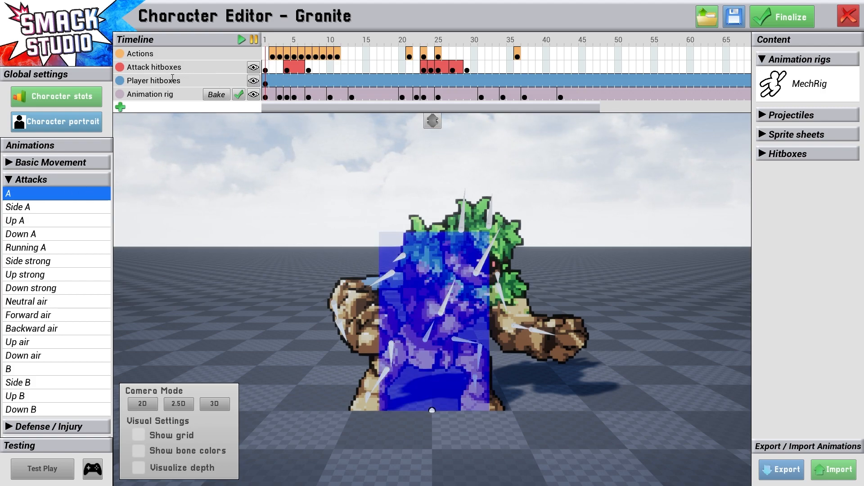
pyautogui.moveTo(523, 82)
pyautogui.mouseDown()
pyautogui.moveTo(654, 84)
pyautogui.moveTo(330, 78)
pyautogui.moveTo(517, 77)
pyautogui.mouseUp()
pyautogui.moveTo(484, 106); pyautogui.dragTo(402, 111)
pyautogui.click(697, 82)
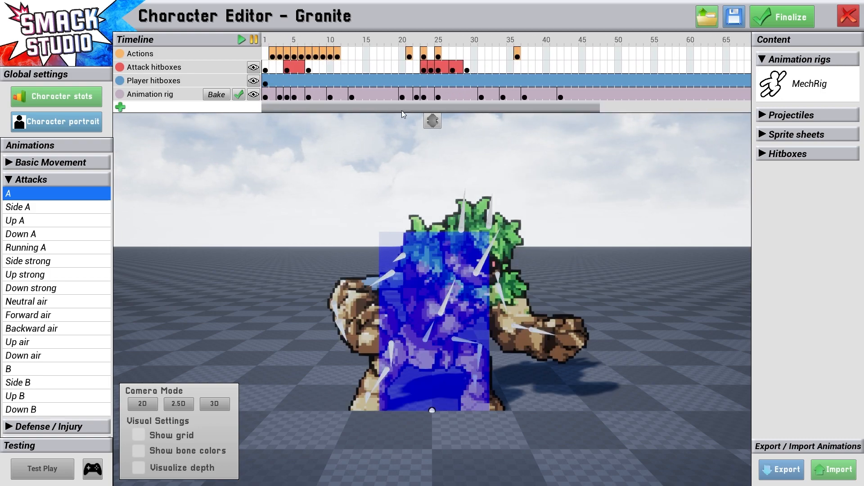
pyautogui.moveTo(324, 85); pyautogui.dragTo(266, 84)
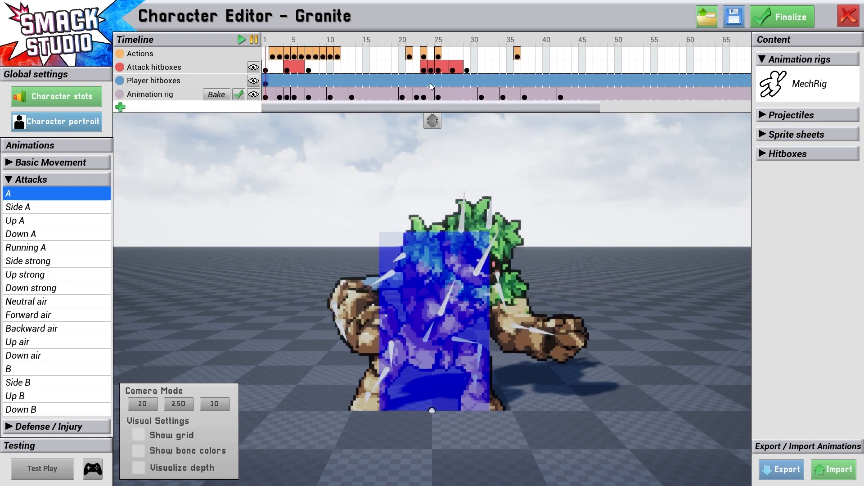
# Step: Enlarge the A attack's player hitbox at frame 1 to a height of 13.8 and a width of 14.6
pyautogui.moveTo(430, 87); pyautogui.dragTo(521, 83)
pyautogui.click(265, 81)
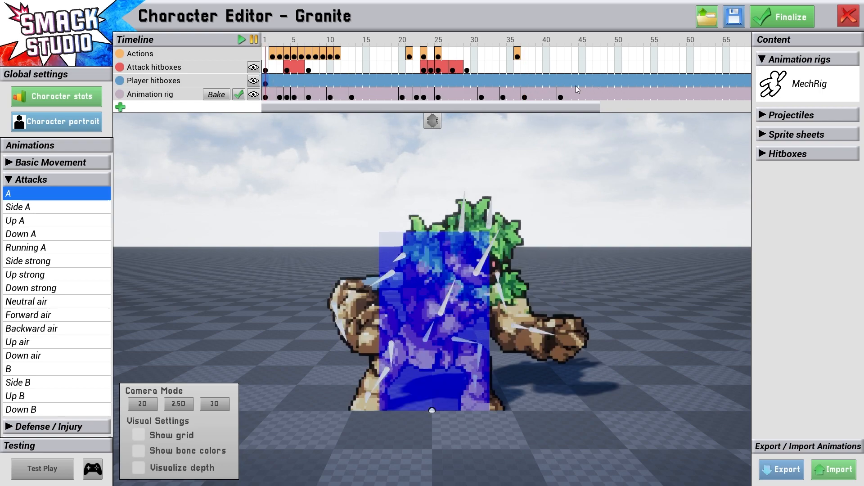
pyautogui.click(625, 83)
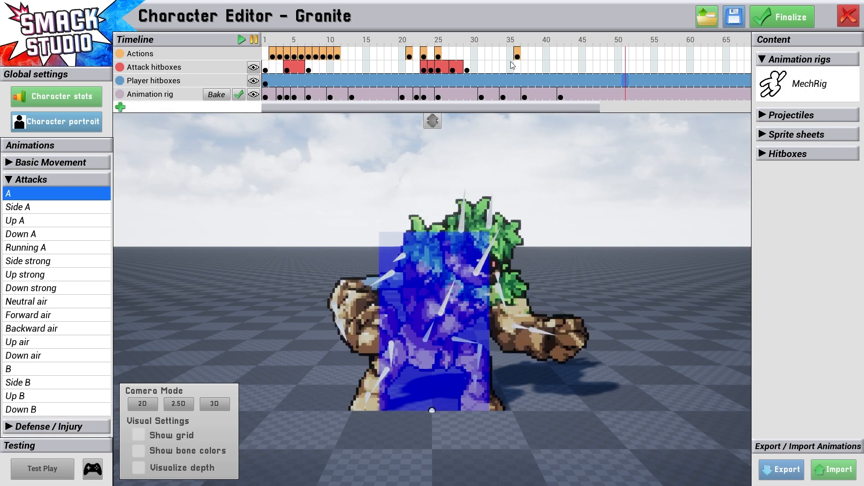
pyautogui.click(266, 81)
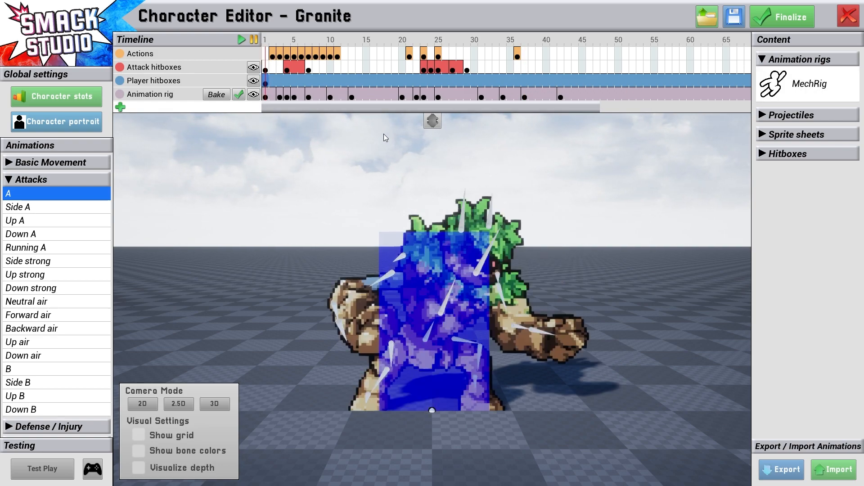
pyautogui.click(432, 319)
pyautogui.moveTo(213, 140)
pyautogui.mouseDown()
pyautogui.moveTo(225, 139)
pyautogui.moveTo(214, 154)
pyautogui.moveTo(236, 154)
pyautogui.moveTo(196, 141)
pyautogui.moveTo(206, 140)
pyautogui.mouseUp()
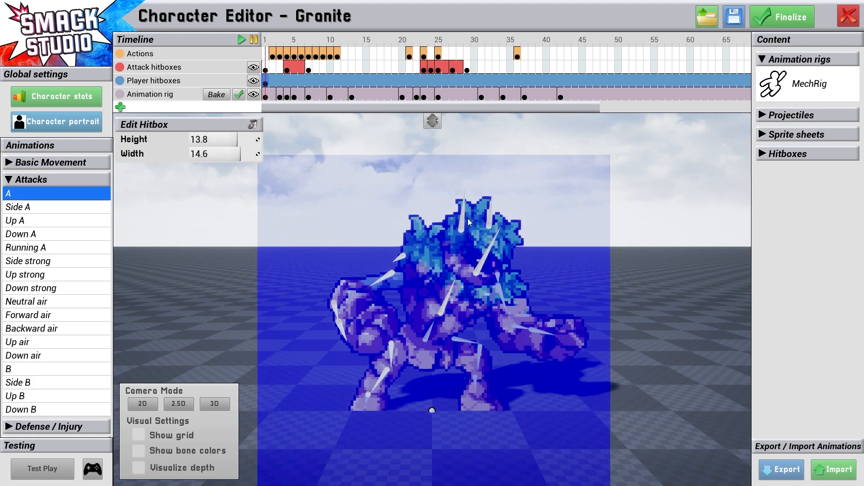
pyautogui.click(352, 142)
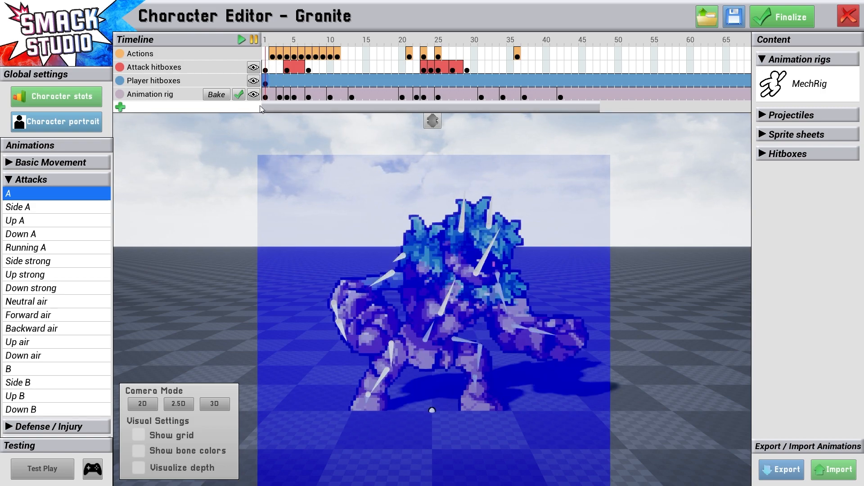
# Step: Hide the player hitboxes and enlarge the attack hitbox at frame 4 to a height of 9.5 and a width of 10.1
pyautogui.click(287, 68)
pyautogui.click(254, 80)
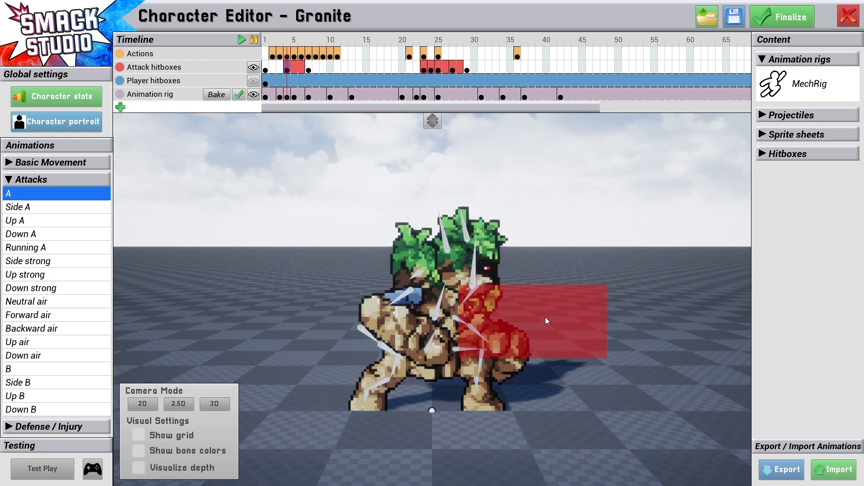
pyautogui.click(530, 312)
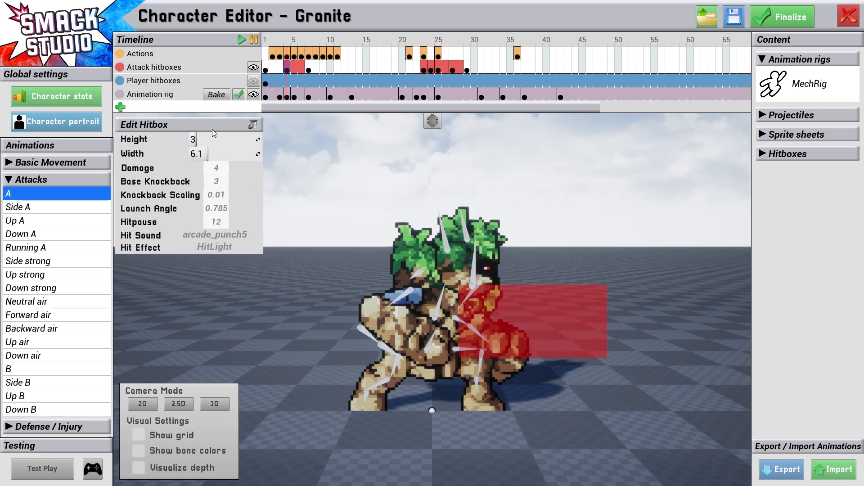
pyautogui.click(211, 136)
pyautogui.click(523, 297)
pyautogui.moveTo(195, 141); pyautogui.dragTo(208, 154)
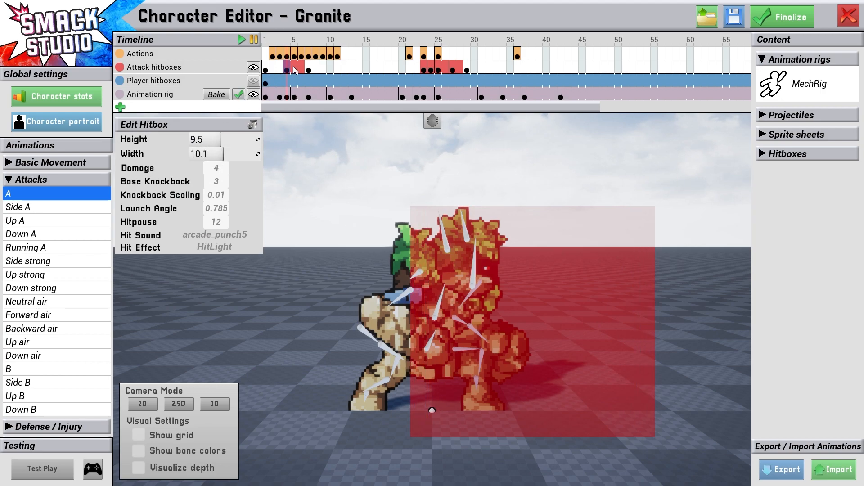
# Step: Step through frames 5 to 8 of the attack hitbox track to examine where the first hitbox ends
pyautogui.click(293, 66)
pyautogui.click(303, 67)
pyautogui.click(310, 68)
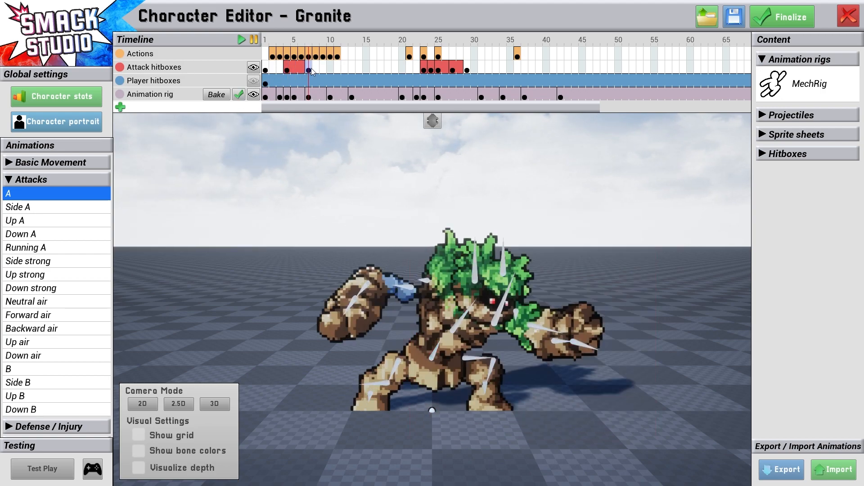
pyautogui.click(318, 68)
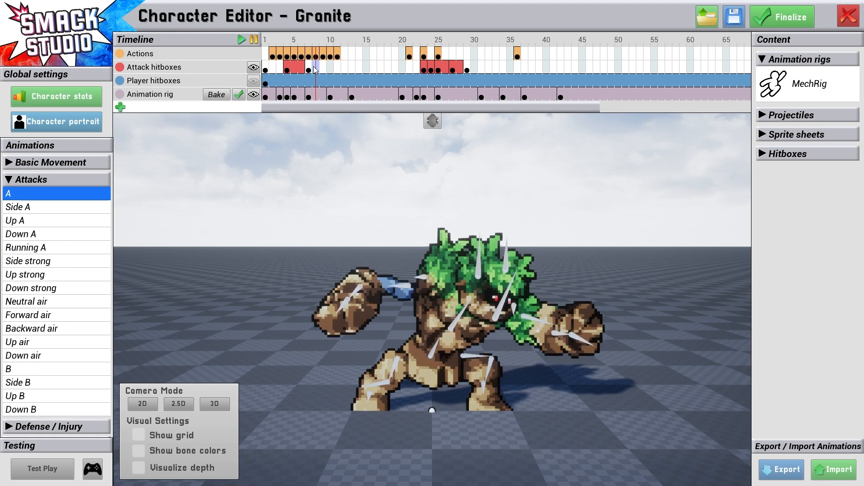
pyautogui.click(309, 67)
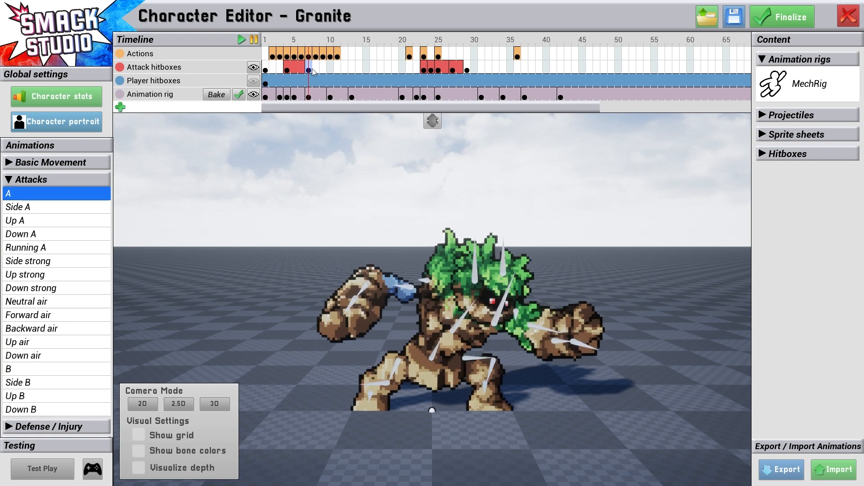
# Step: Step back and forth through the second group of attack hitboxes from frame 23 on, comparing their position with the swinging arm
pyautogui.click(425, 68)
pyautogui.click(430, 68)
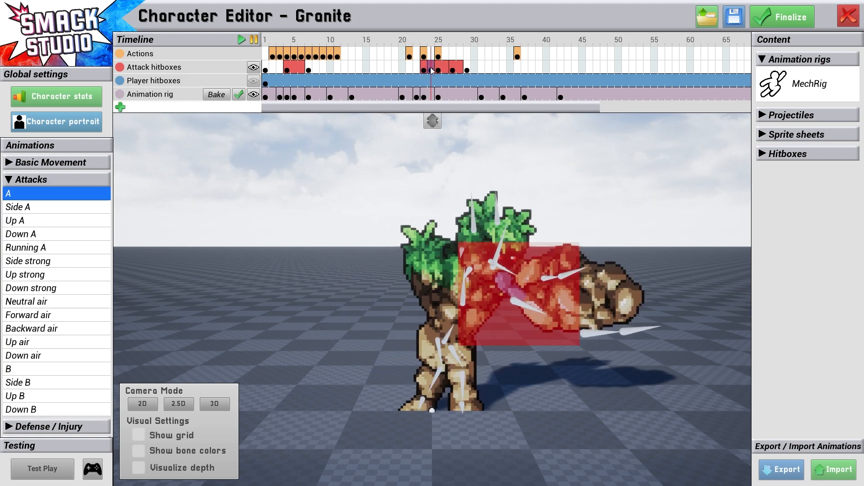
pyautogui.click(424, 69)
pyautogui.click(430, 70)
pyautogui.click(439, 70)
pyautogui.click(445, 70)
pyautogui.click(425, 70)
pyautogui.click(432, 69)
pyautogui.click(437, 70)
pyautogui.click(448, 70)
pyautogui.click(424, 70)
pyautogui.click(432, 70)
pyautogui.click(437, 70)
pyautogui.click(447, 72)
pyautogui.click(438, 70)
pyautogui.click(431, 70)
pyautogui.click(424, 70)
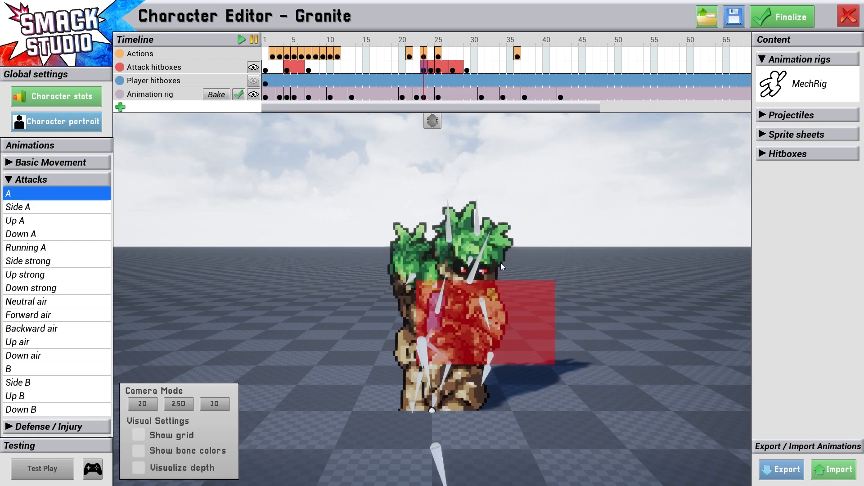
pyautogui.click(431, 70)
pyautogui.click(437, 71)
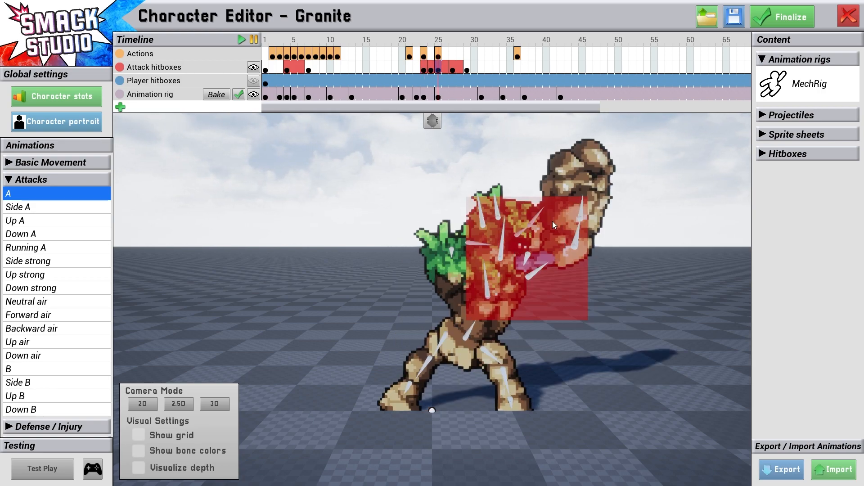
# Step: Enlarge the attack hitboxes at frames 24 and 25, shifting the frame 24 hitbox forward over the outstretched arm
pyautogui.click(431, 70)
pyautogui.moveTo(490, 258); pyautogui.dragTo(621, 277)
pyautogui.moveTo(197, 139); pyautogui.dragTo(217, 153)
pyautogui.moveTo(573, 302); pyautogui.dragTo(640, 305)
pyautogui.click(423, 70)
pyautogui.click(429, 70)
pyautogui.click(439, 72)
pyautogui.click(430, 71)
pyautogui.click(438, 70)
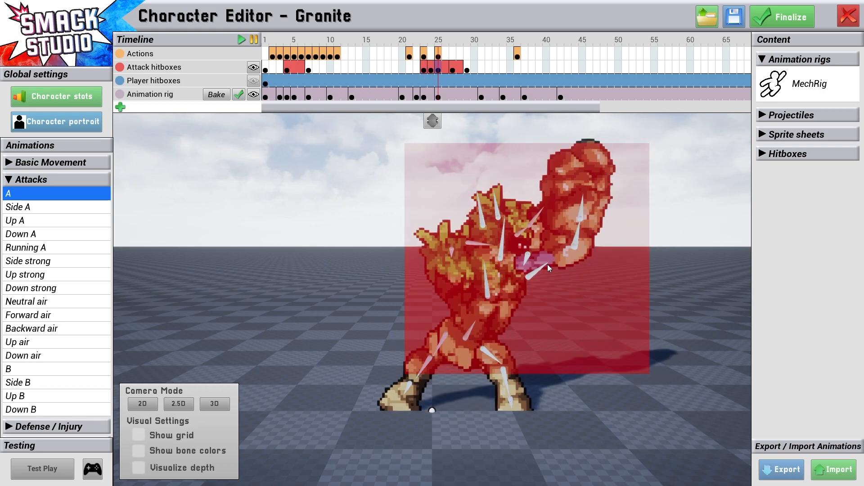
pyautogui.click(423, 70)
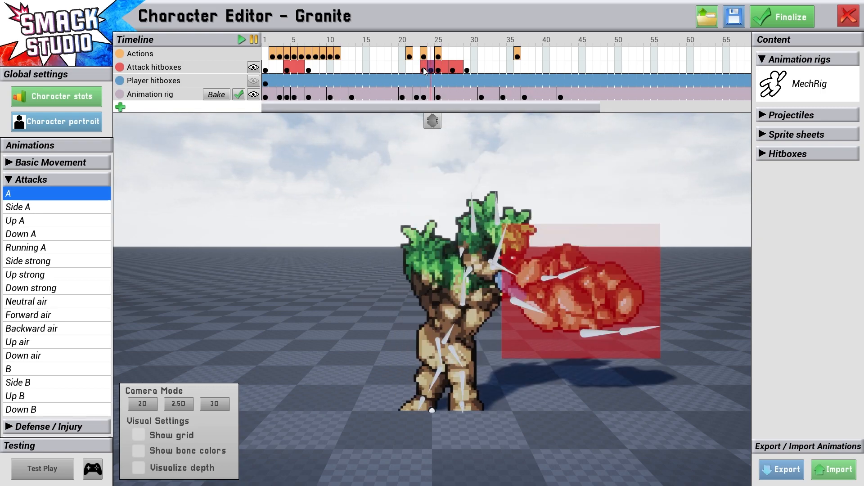
# Step: Review the first attack hitbox over frames 4 to 6, move it higher and further forward, and adjust its height and width
pyautogui.click(287, 70)
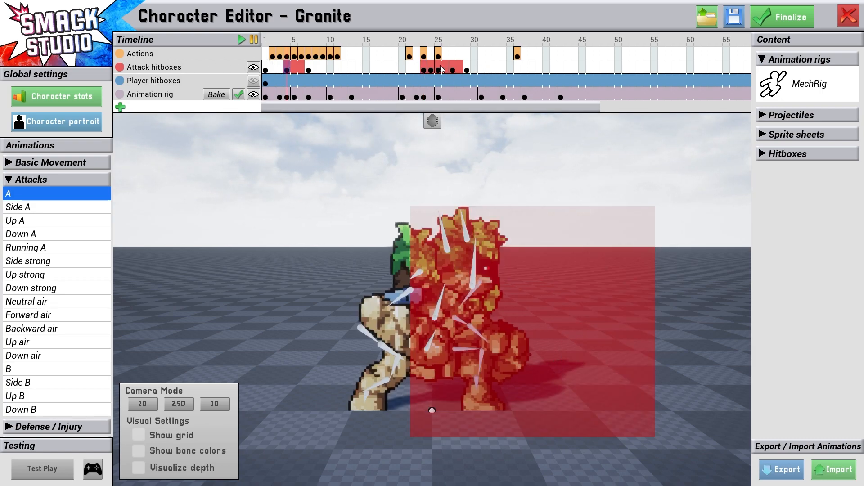
pyautogui.click(295, 72)
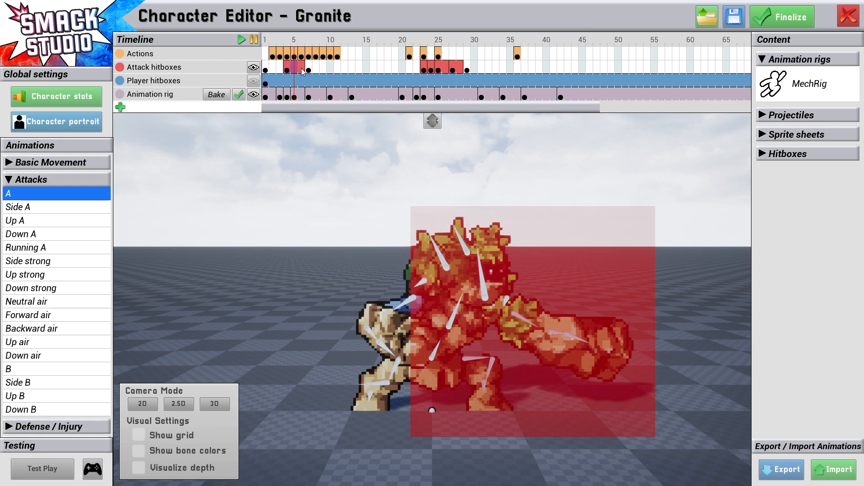
pyautogui.click(288, 69)
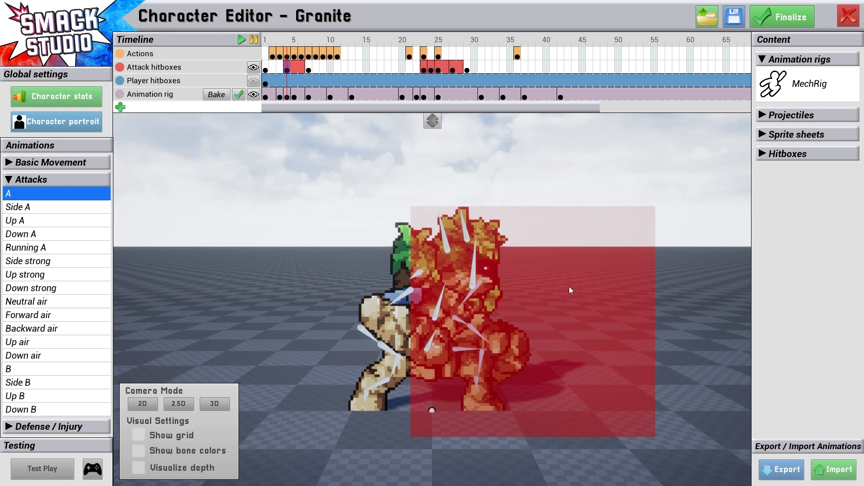
pyautogui.click(305, 69)
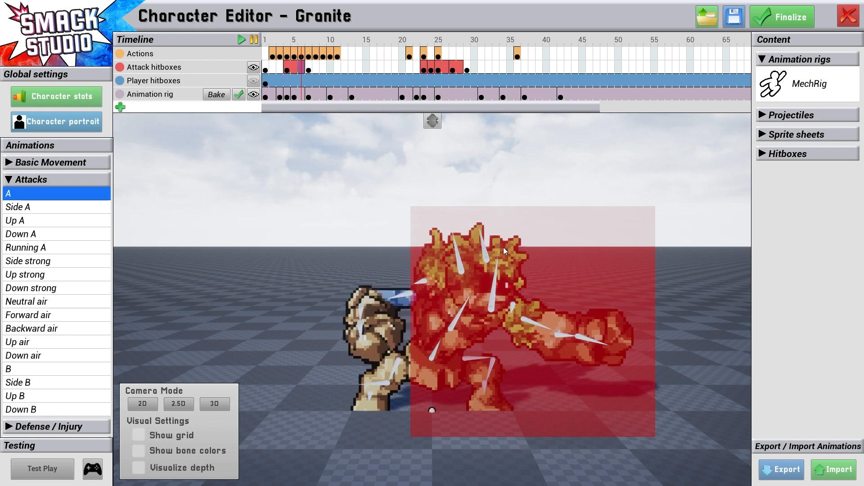
pyautogui.moveTo(616, 269)
pyautogui.mouseDown()
pyautogui.moveTo(617, 231)
pyautogui.moveTo(614, 259)
pyautogui.mouseUp()
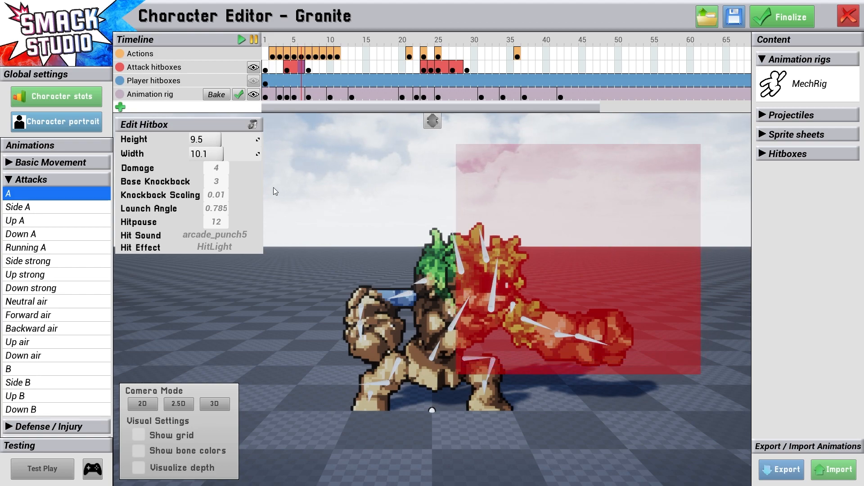
pyautogui.moveTo(209, 141); pyautogui.dragTo(261, 154)
# Step: Test play Granite with the edited hitboxes, moving and jumping between the platforms around the opponent
pyautogui.click(42, 468)
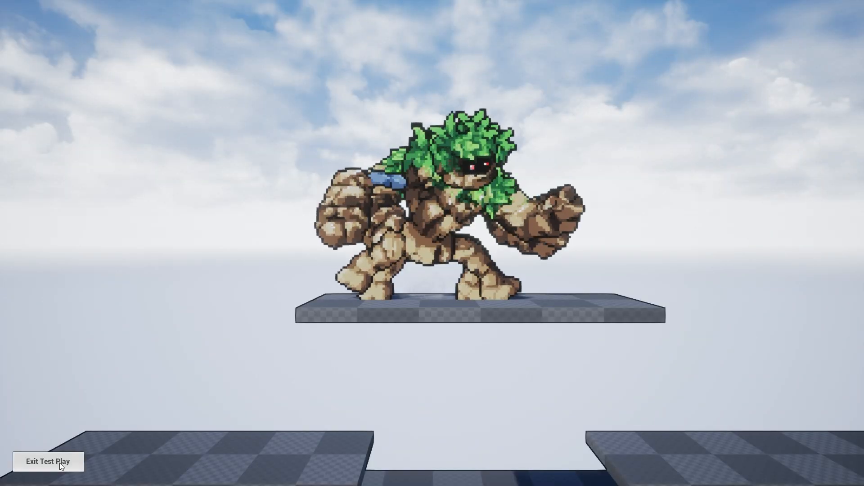
pyautogui.press('d')
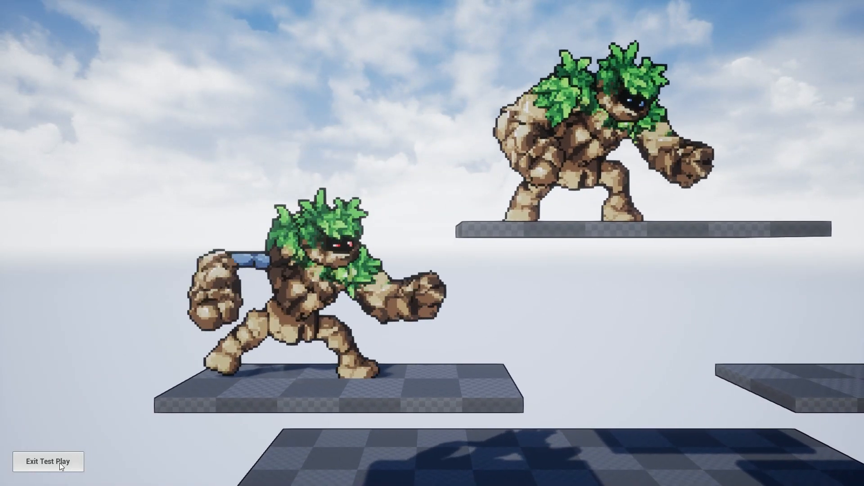
pyautogui.press('a')
pyautogui.press('space')
pyautogui.press('d')
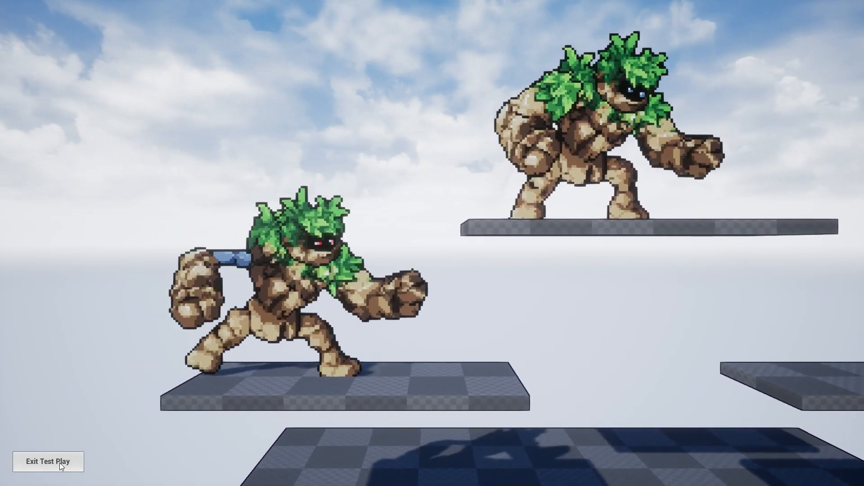
pyautogui.press('a')
pyautogui.press('space')
pyautogui.press('d')
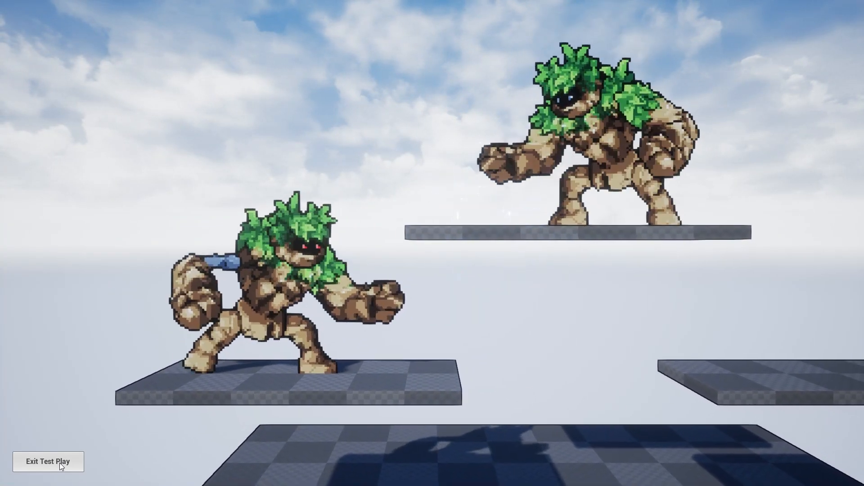
pyautogui.press('d')
pyautogui.press('space')
pyautogui.press('a')
pyautogui.press('space')
pyautogui.press('a')
pyautogui.press('d')
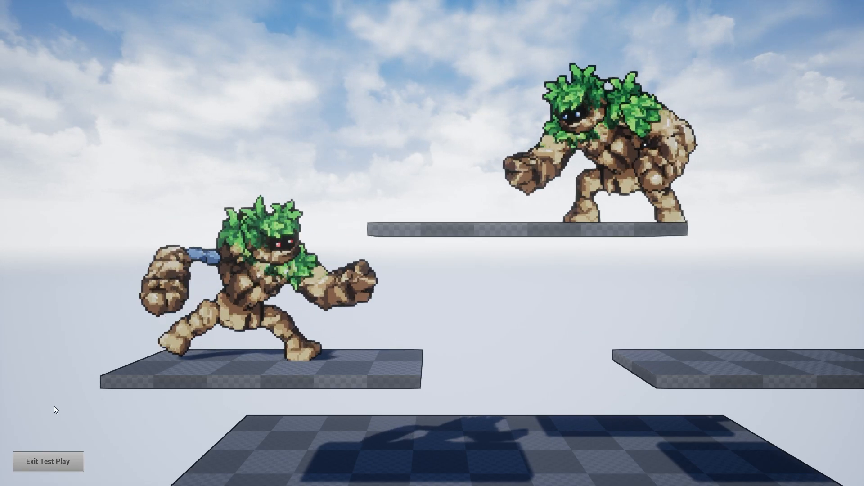
# Step: Exit the test play and briefly show the A attack's player hitbox before hiding it again
pyautogui.click(48, 458)
pyautogui.click(253, 82)
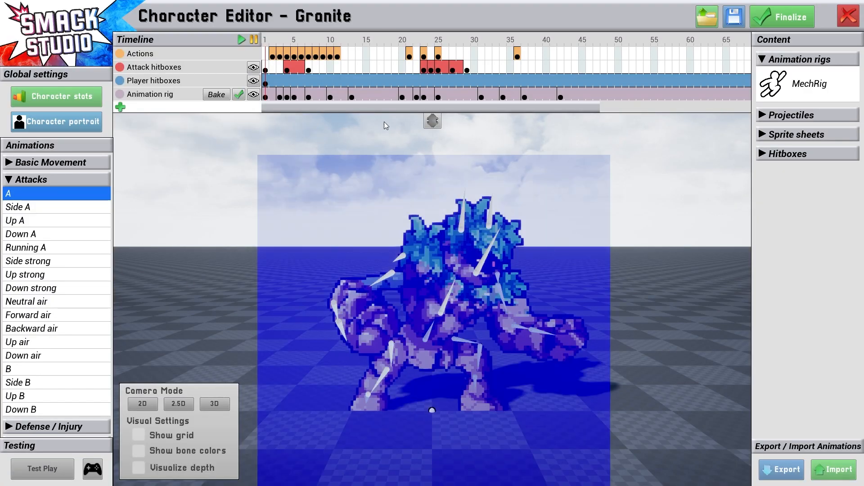
pyautogui.click(254, 81)
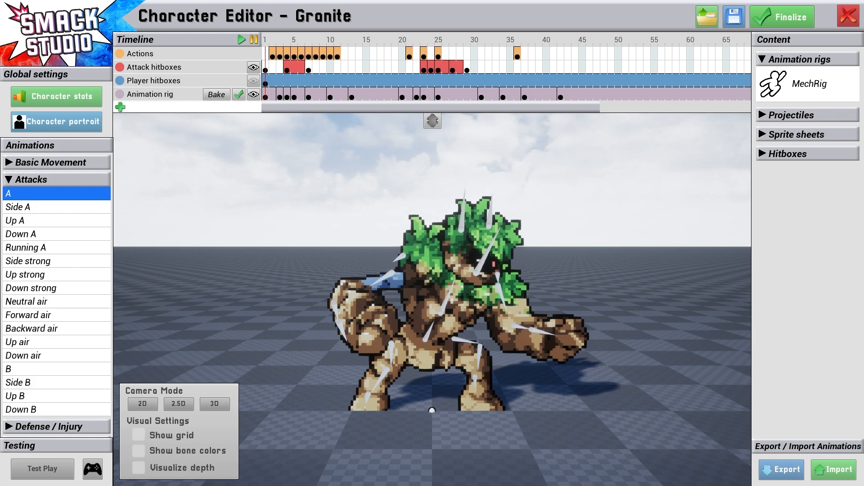
# Step: Open the character stats and set the max walk speed to 800 and the walk acceleration to 10,500
pyautogui.click(52, 92)
pyautogui.moveTo(540, 21); pyautogui.dragTo(462, 66)
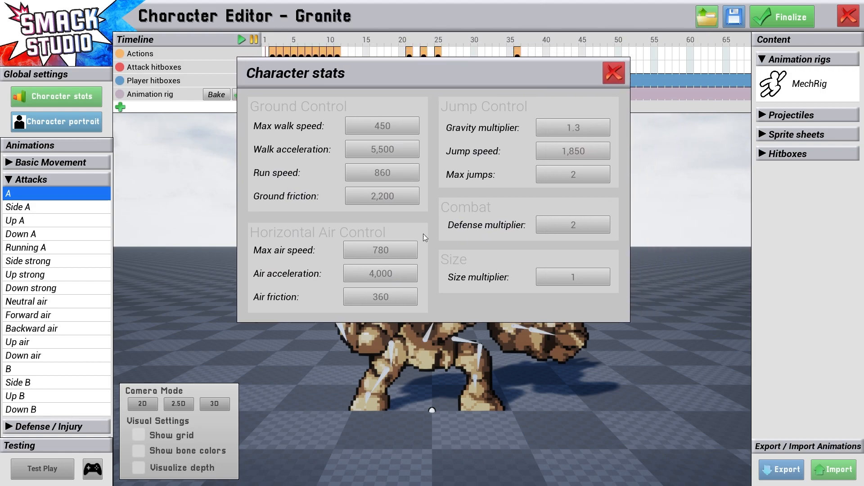
pyautogui.click(386, 126)
pyautogui.moveTo(387, 126); pyautogui.dragTo(382, 126)
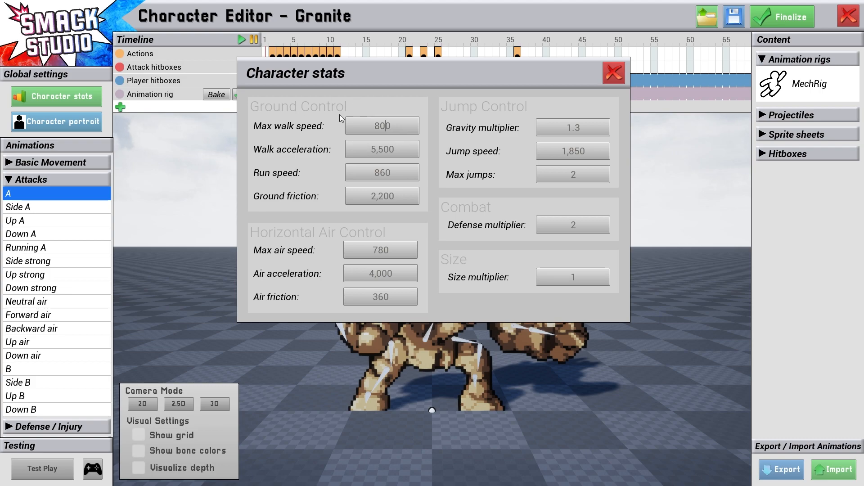
pyautogui.moveTo(377, 149); pyautogui.dragTo(373, 149)
pyautogui.write('10')
pyautogui.click(407, 150)
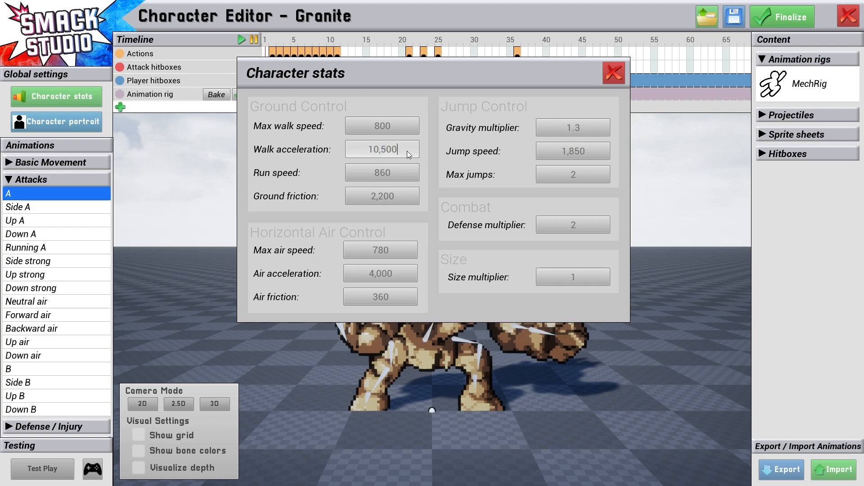
# Step: Set the character's run speed to 1,060 and select the ground friction value
pyautogui.click(382, 171)
pyautogui.moveTo(380, 173); pyautogui.dragTo(374, 173)
pyautogui.write('10')
pyautogui.click(385, 195)
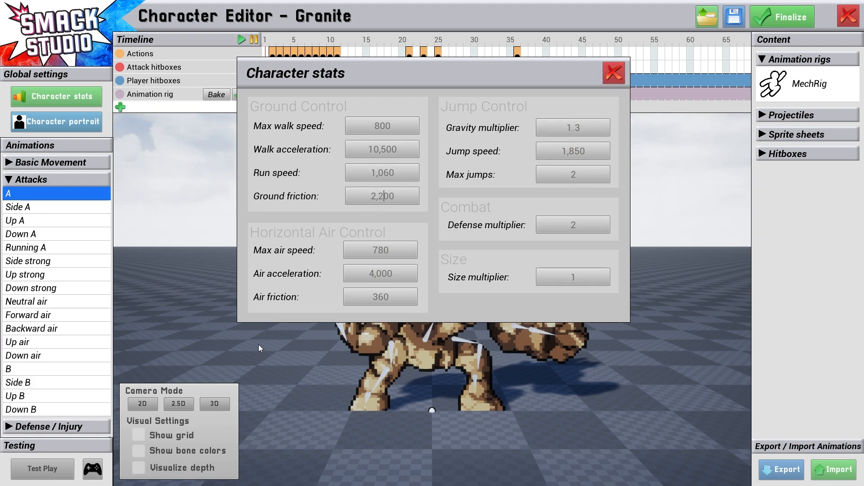
# Step: Test play Granite with the changed stats, running both ways and jumping on the main platform, and exit the test
pyautogui.click(50, 477)
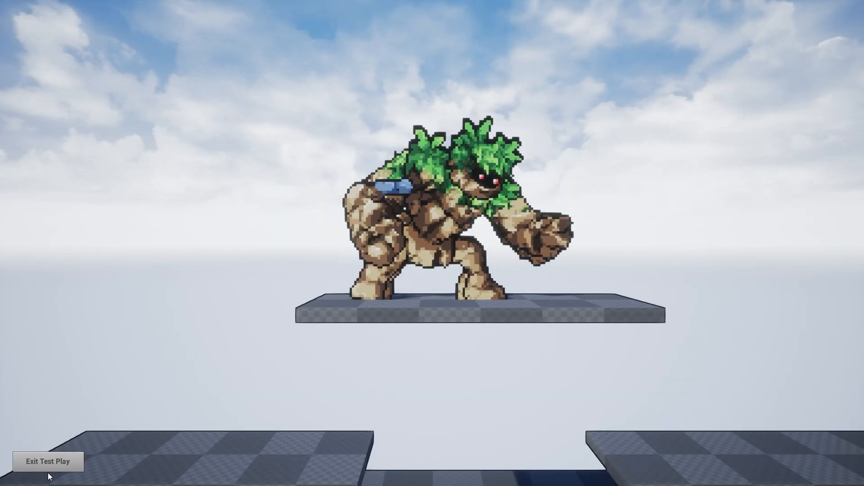
pyautogui.press('d')
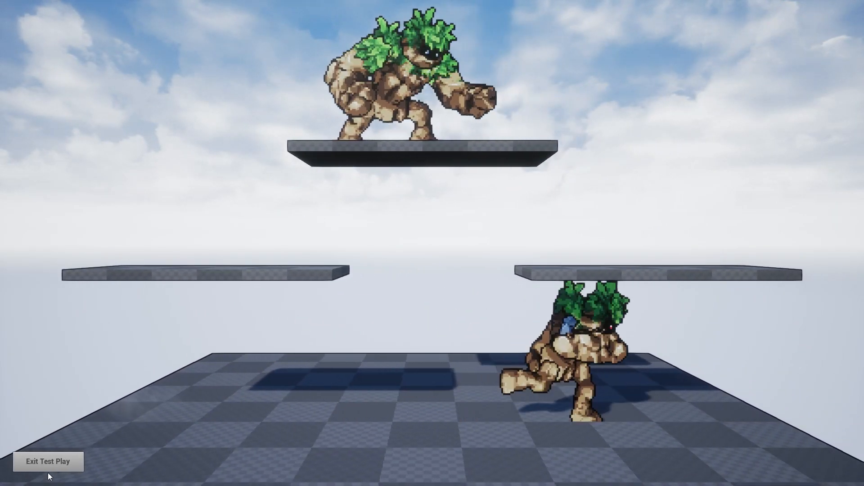
pyautogui.press('a')
pyautogui.press('d')
pyautogui.press('space')
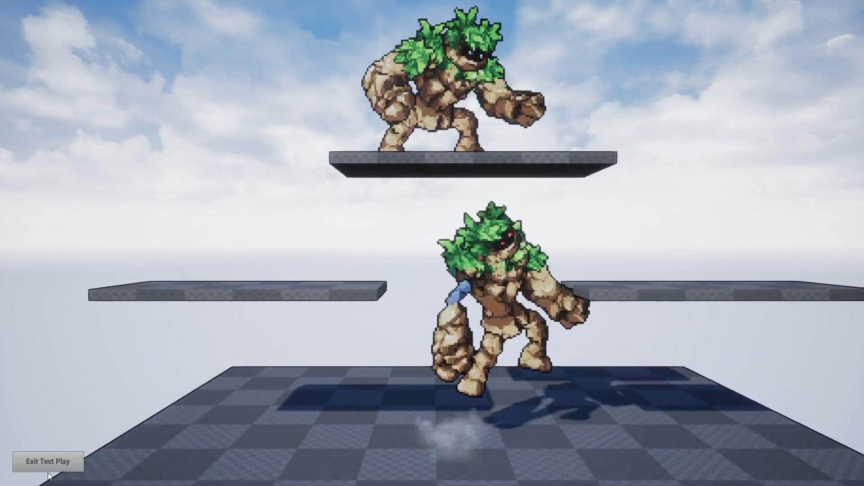
pyautogui.press('space')
pyautogui.press('a')
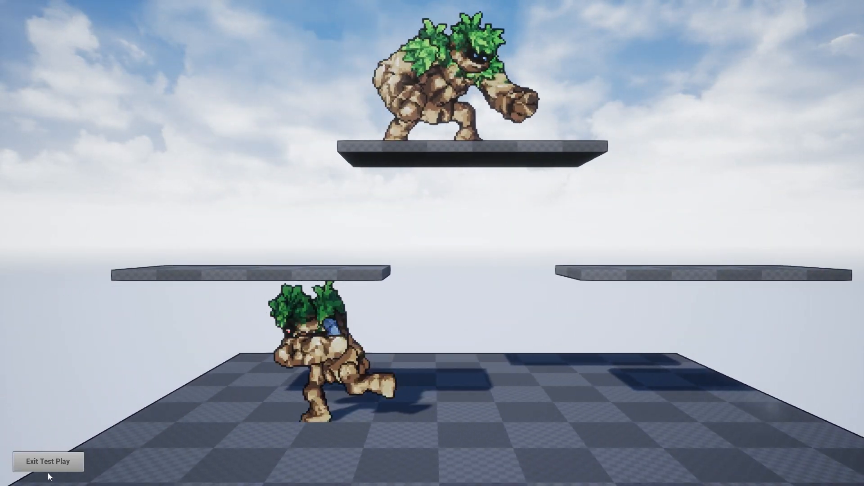
pyautogui.press('space')
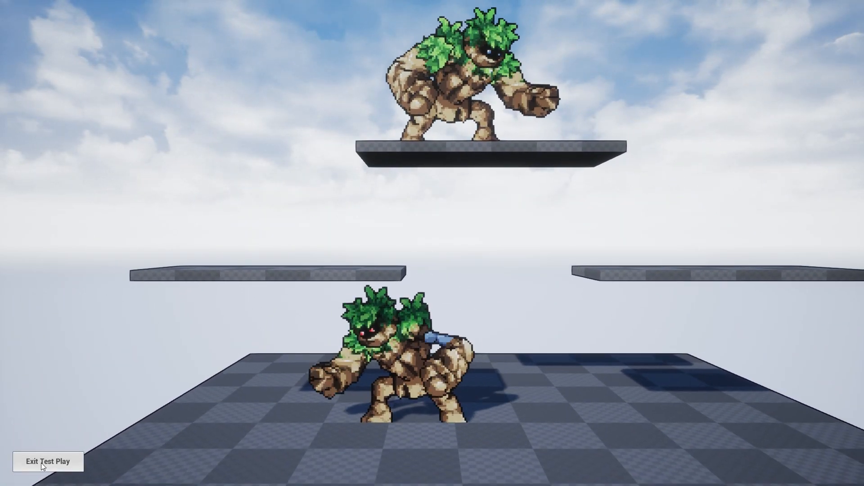
pyautogui.click(39, 462)
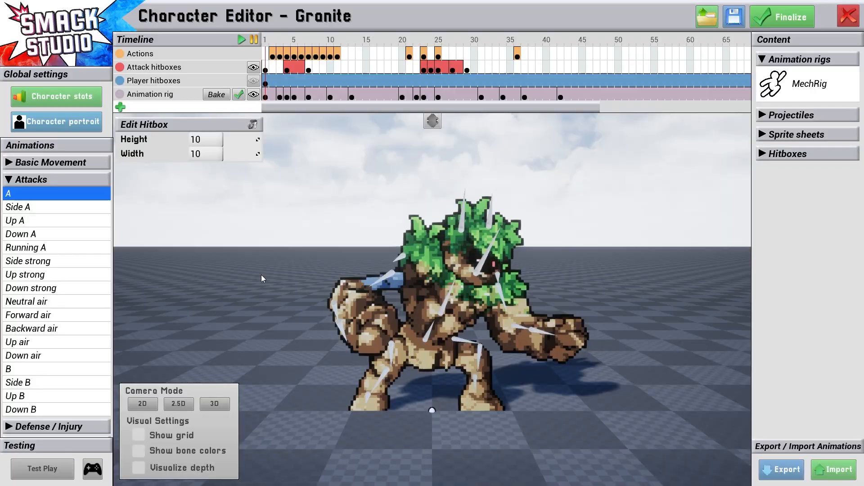
# Step: Expand the Projectiles, Sprite sheets and Hitboxes content sections and review the timeline types that can be added
pyautogui.click(770, 114)
pyautogui.click(764, 206)
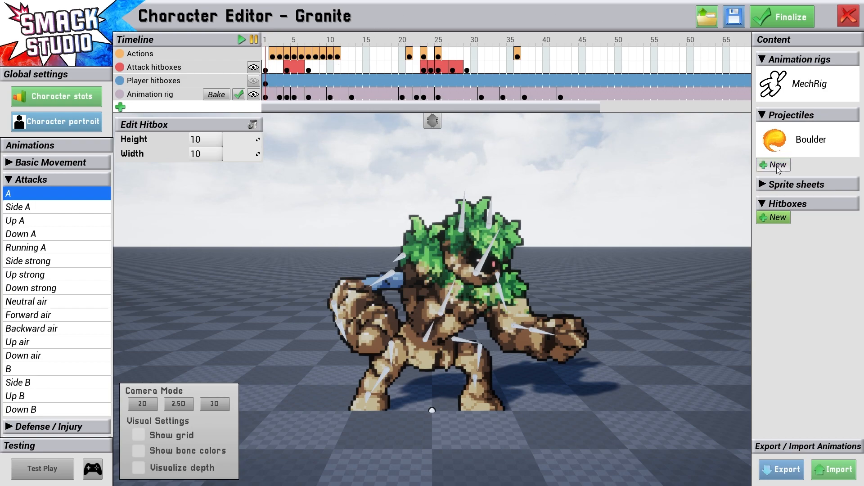
pyautogui.click(767, 185)
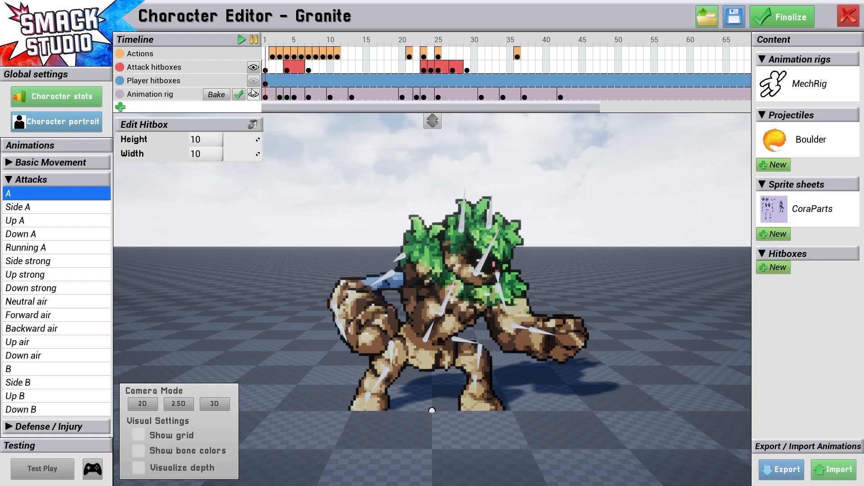
pyautogui.click(120, 107)
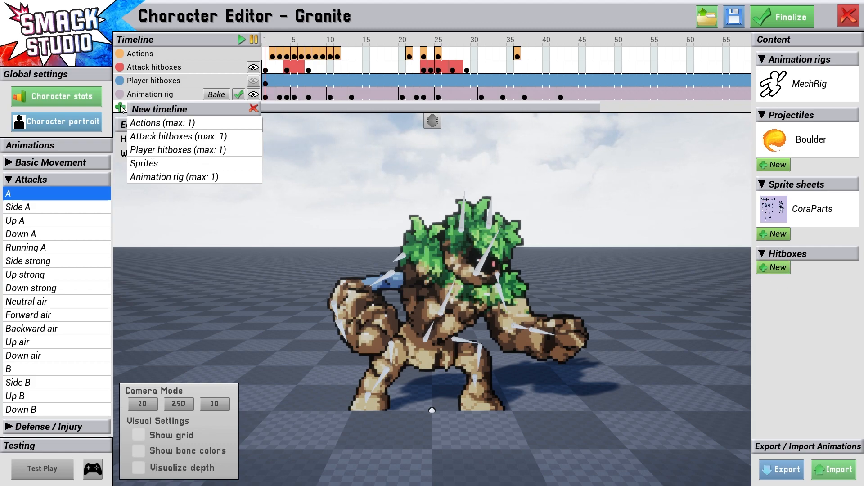
pyautogui.click(254, 108)
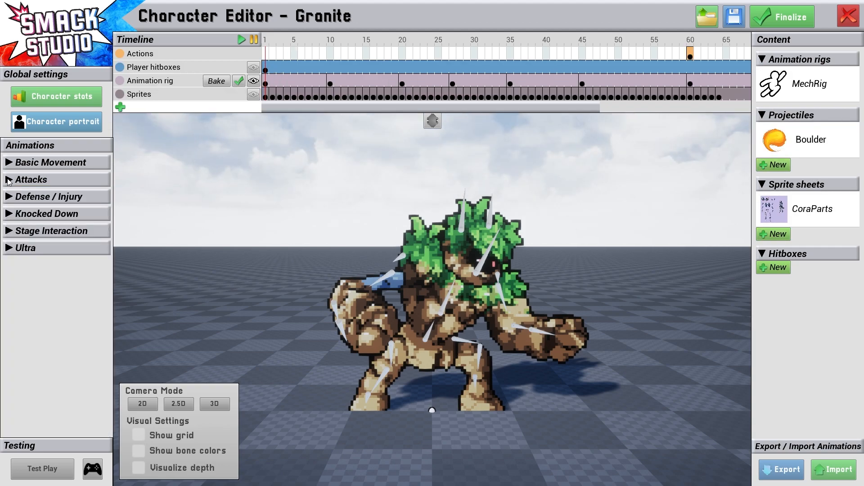
# Step: Open the Side B attack, hide its player hitboxes and inspect the actions on frame 14
pyautogui.click(8, 180)
pyautogui.click(29, 383)
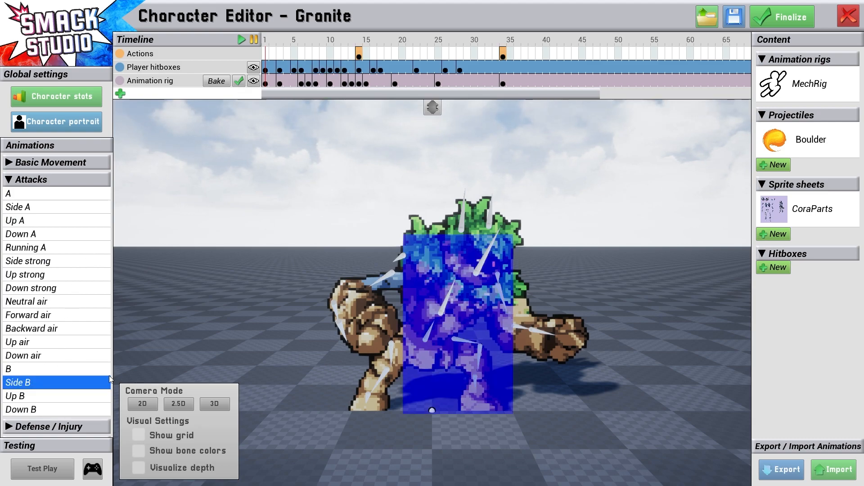
pyautogui.click(253, 67)
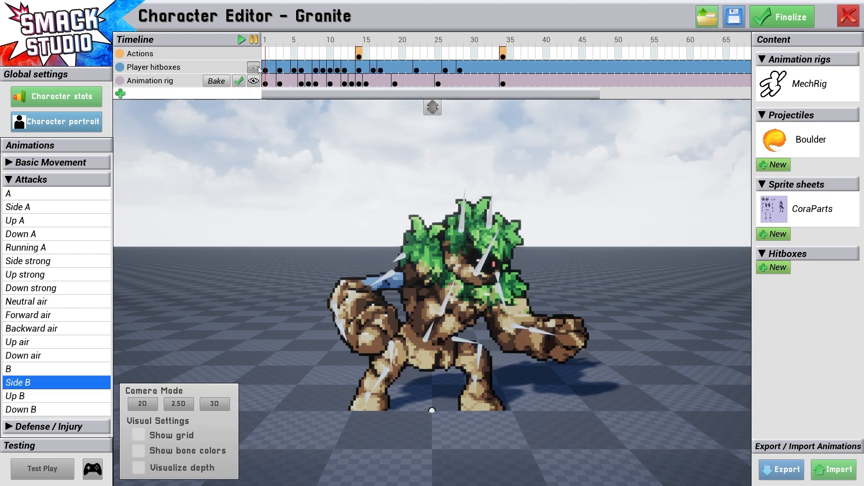
pyautogui.click(359, 58)
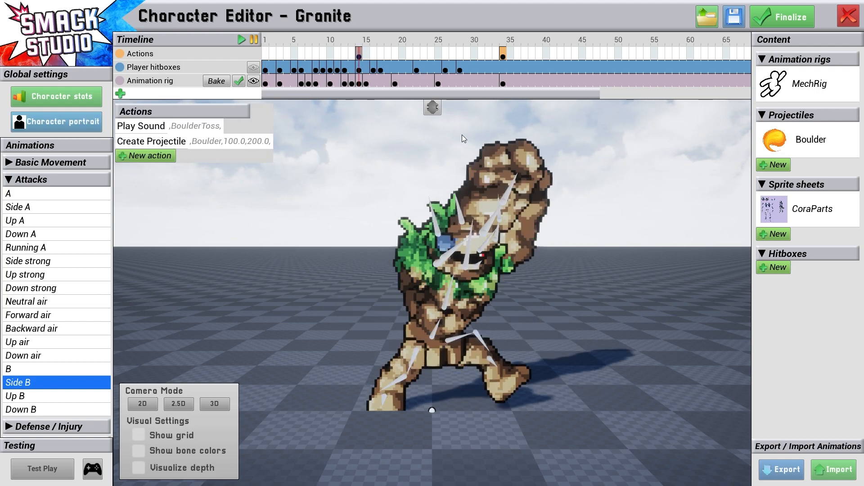
# Step: Open the Boulder projectile for editing
pyautogui.moveTo(775, 154)
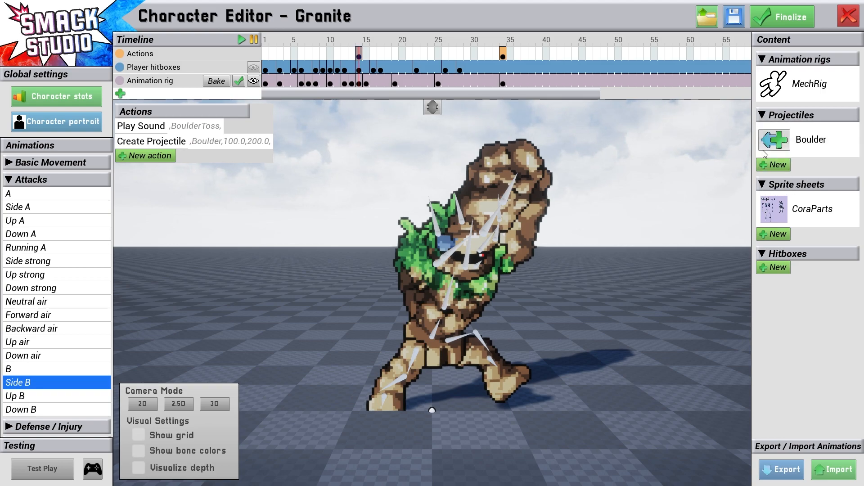
pyautogui.click(763, 116)
pyautogui.click(764, 116)
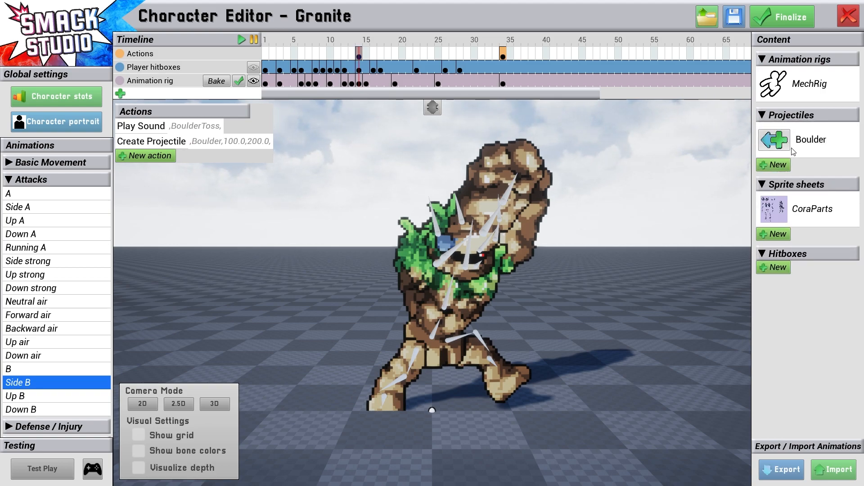
pyautogui.click(796, 151)
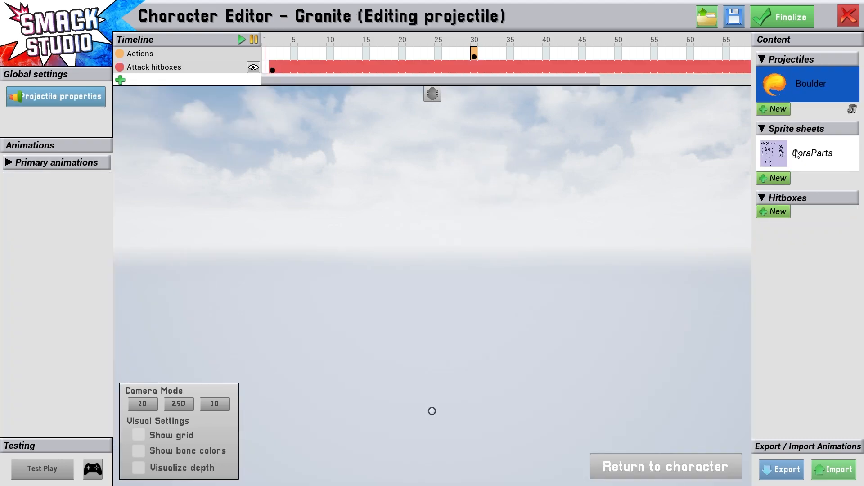
# Step: Examine the Boulder projectile's action on frame 30 and its attack hitbox on frame 2
pyautogui.click(473, 55)
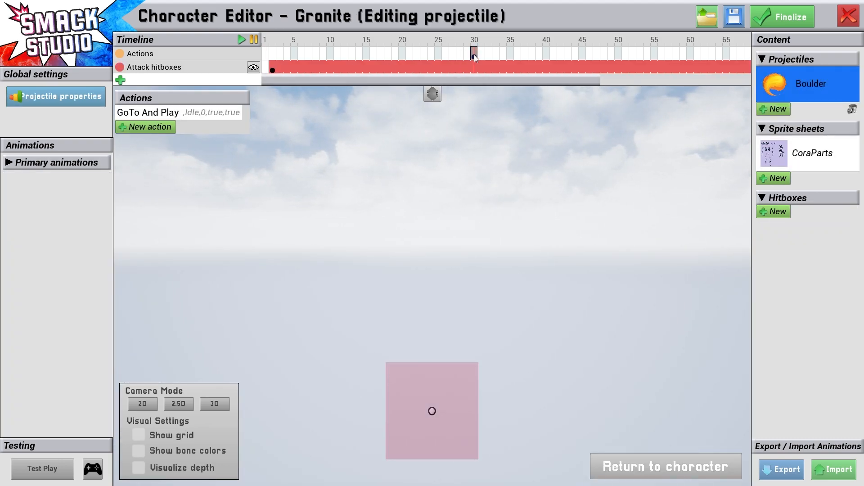
pyautogui.click(273, 71)
pyautogui.moveTo(487, 80); pyautogui.dragTo(401, 85)
pyautogui.scroll(-3, 467, 293)
pyautogui.scroll(2, 433, 247)
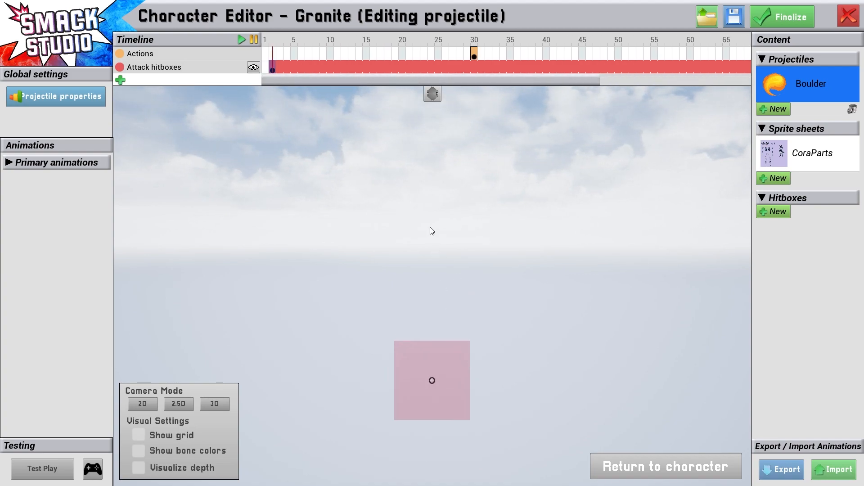
pyautogui.click(474, 55)
pyautogui.hotkey('ctrl', 'z')
pyautogui.scroll(-2, 436, 378)
pyautogui.scroll(1, 435, 397)
pyautogui.scroll(1, 439, 399)
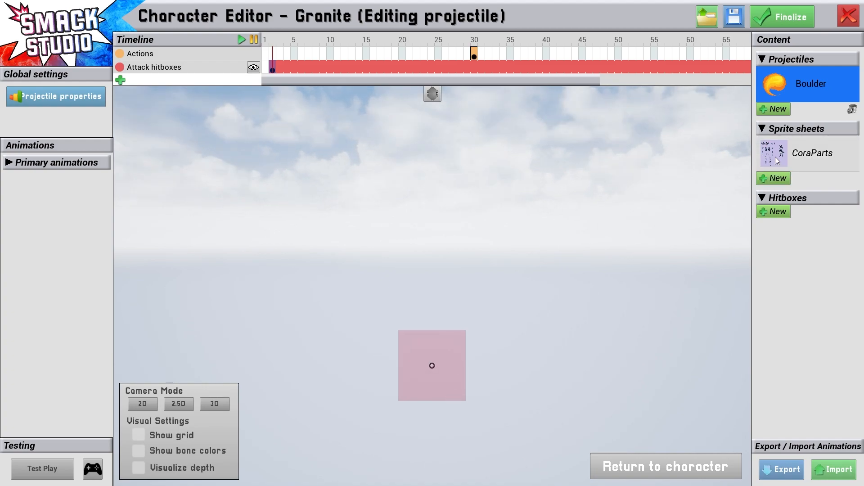
# Step: Add Cora's helmeted head from the CoraParts sheet to the Boulder projectile, move it onto the origin and preview the animation
pyautogui.click(810, 153)
pyautogui.moveTo(241, 58); pyautogui.dragTo(287, 103)
pyautogui.click(435, 389)
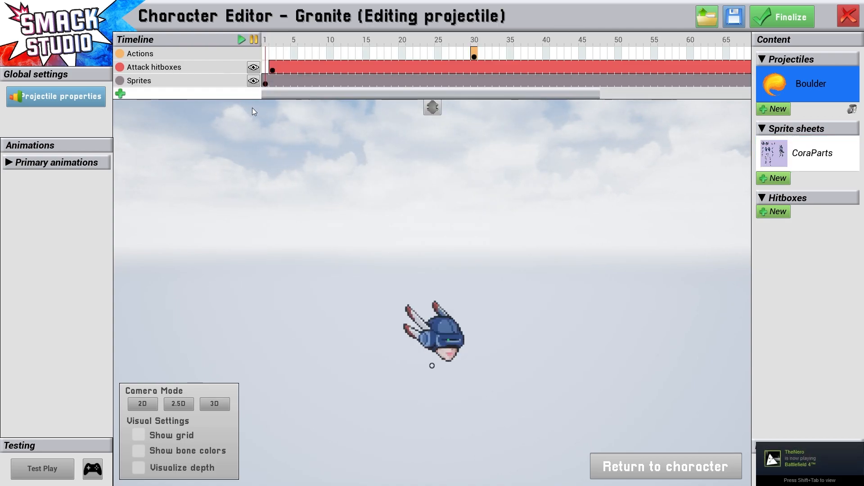
pyautogui.click(267, 84)
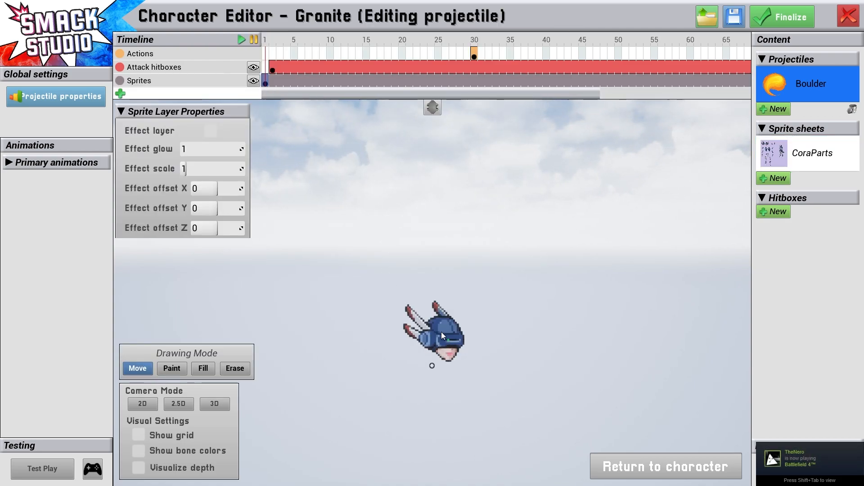
pyautogui.moveTo(450, 345); pyautogui.dragTo(438, 370)
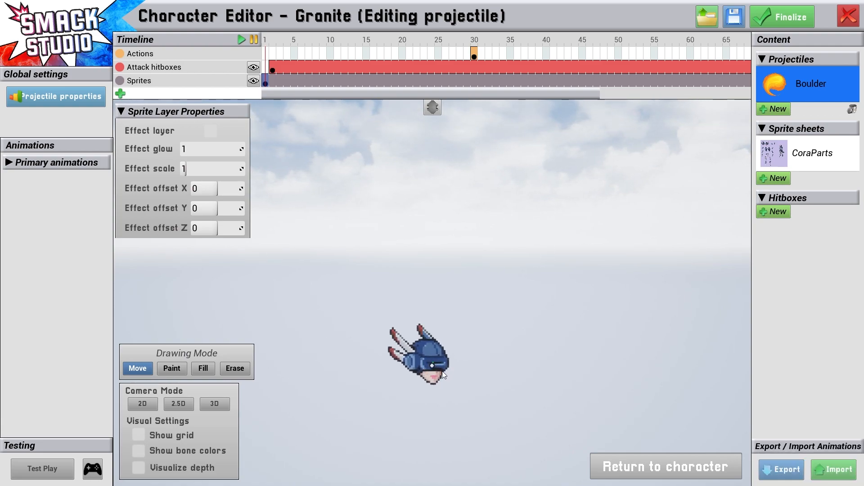
pyautogui.press('space')
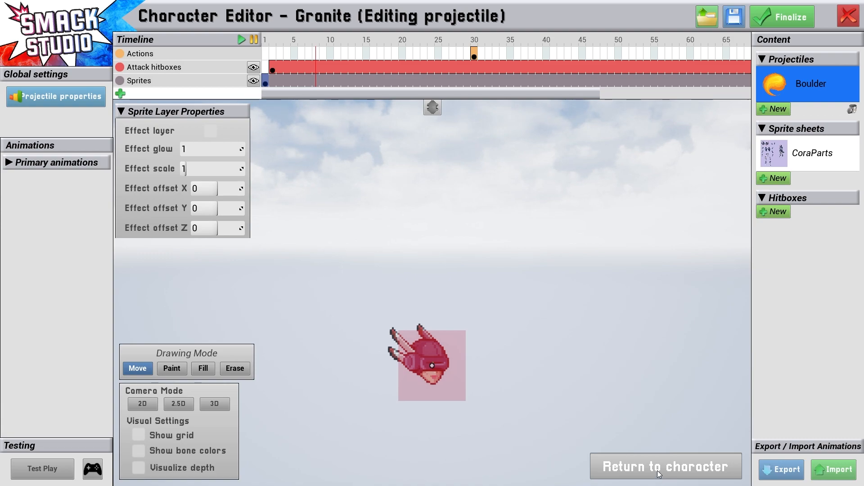
# Step: Return to the character, test play it with the edited Boulder projectile and exit the test
pyautogui.click(658, 474)
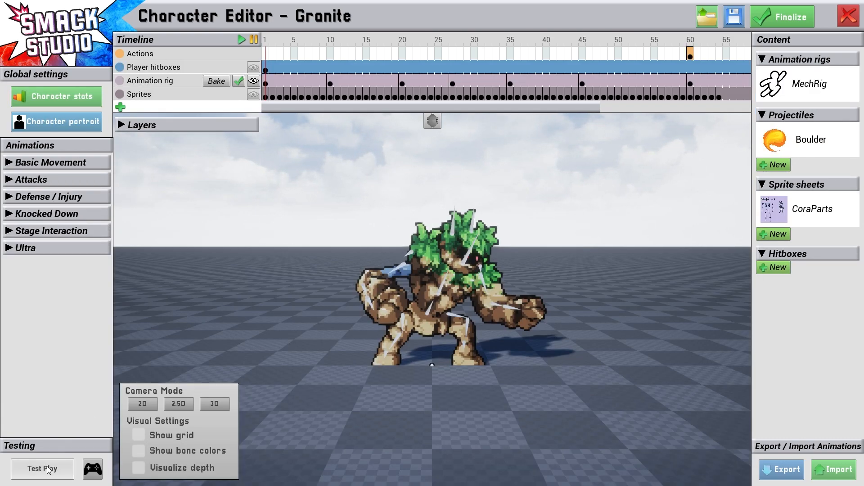
pyautogui.click(43, 469)
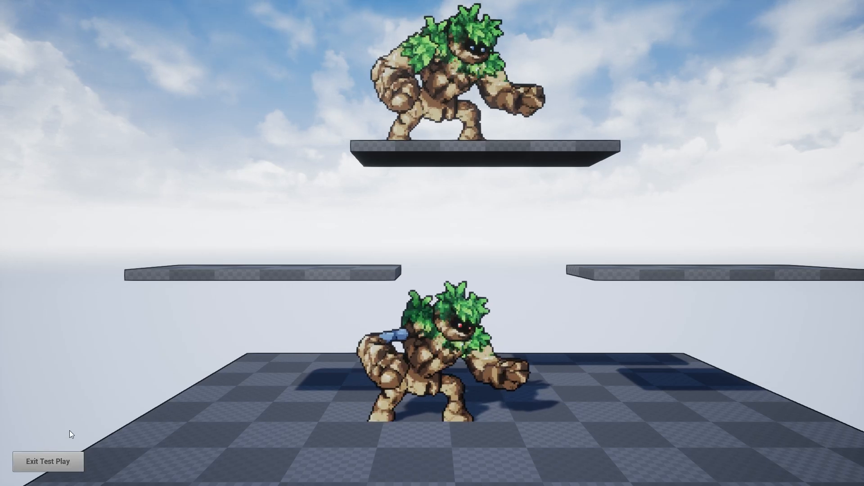
pyautogui.click(64, 460)
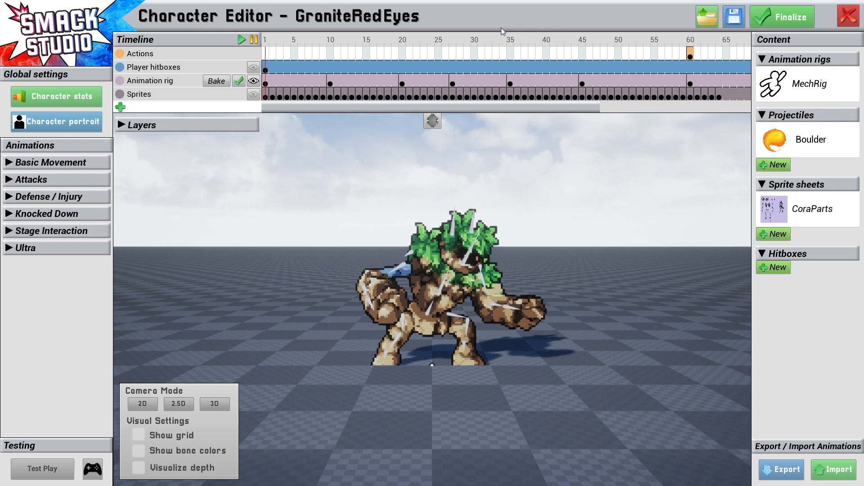
# Step: Save the character as GraniteRedEyes and load Portrait Granite.png as its character portrait
pyautogui.click(734, 21)
pyautogui.click(582, 280)
pyautogui.click(48, 126)
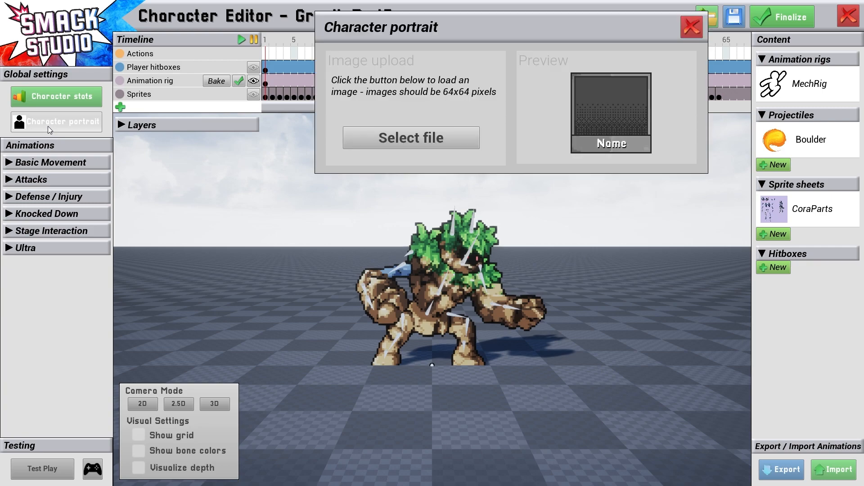
pyautogui.click(413, 141)
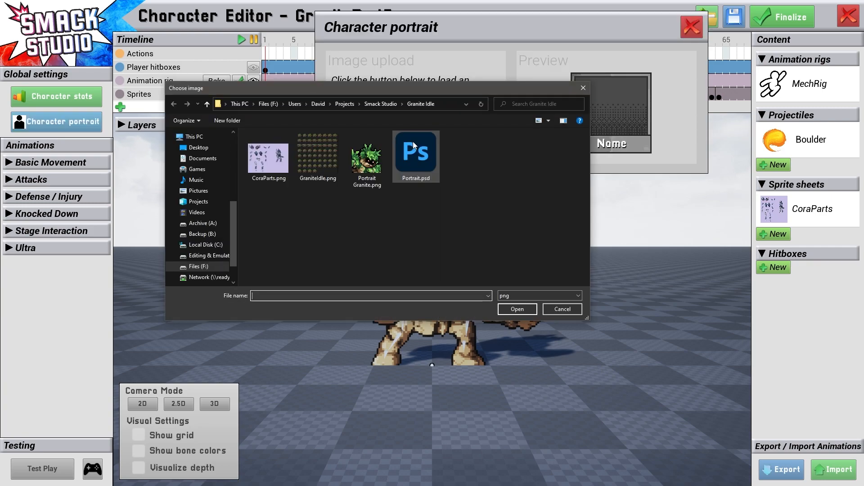
pyautogui.click(382, 169)
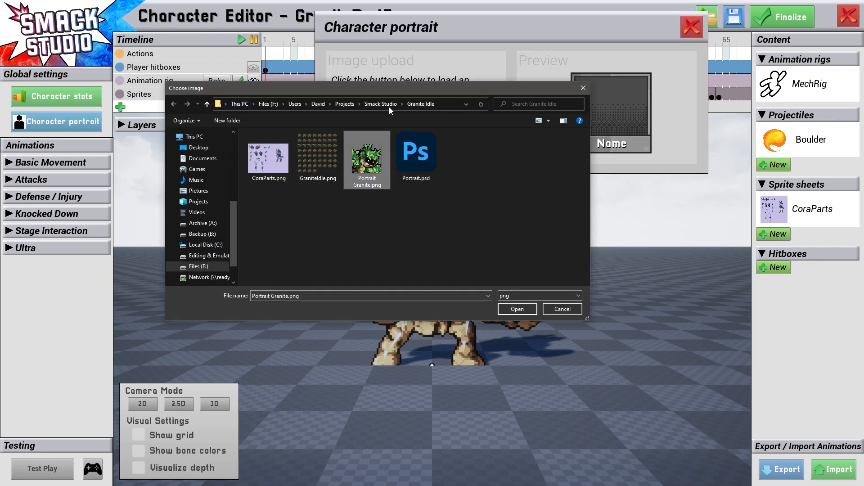
pyautogui.moveTo(393, 88); pyautogui.dragTo(440, 137)
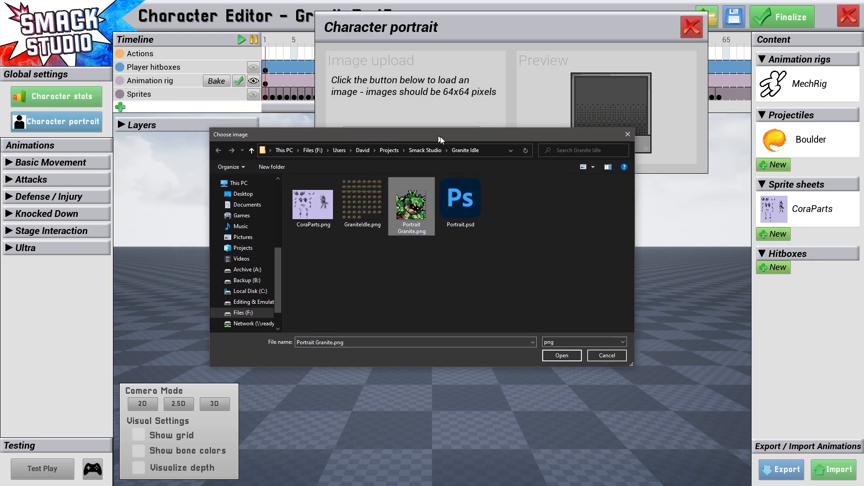
pyautogui.click(567, 360)
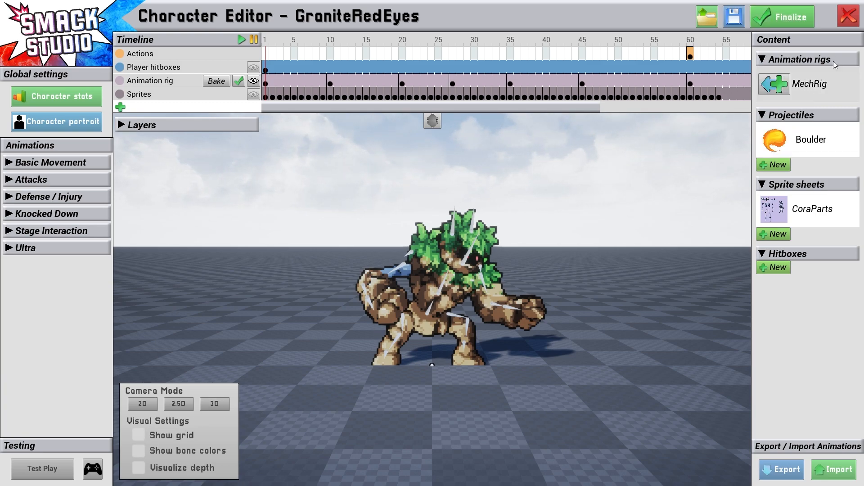
# Step: Leave the character editor and open the versus mode's character selection from the title screen
pyautogui.click(850, 18)
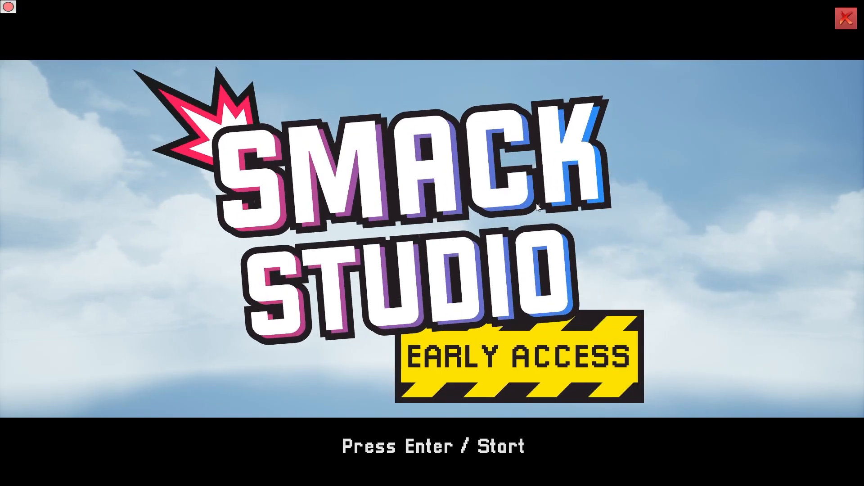
pyautogui.press('Return')
pyautogui.click(294, 283)
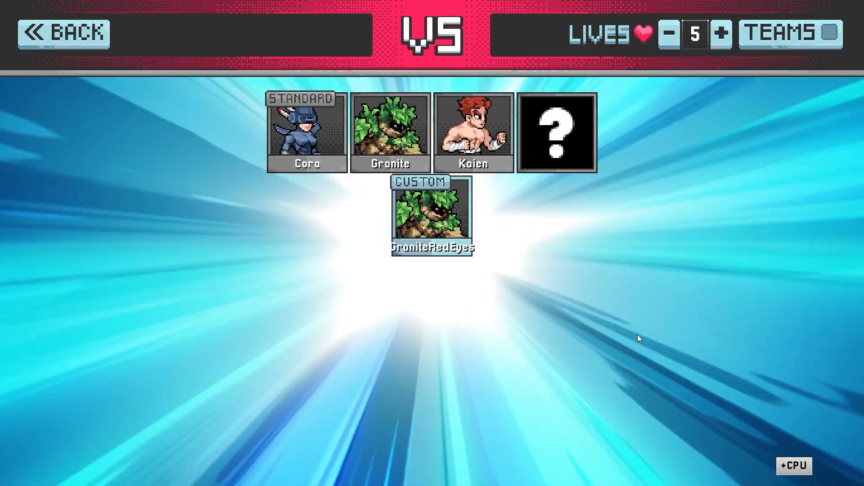